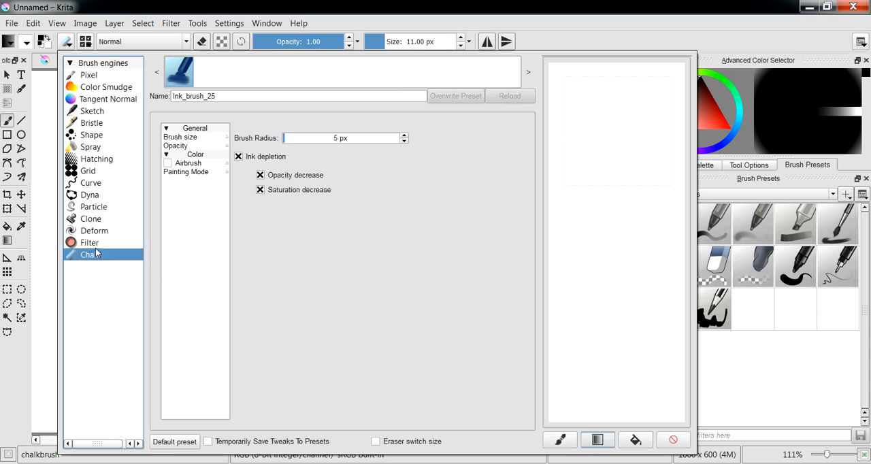
- Look over the brush engine list, the Pixel engine's presets and the brush editor's display options
{"action": "left_click", "coordinate": [89, 64]}
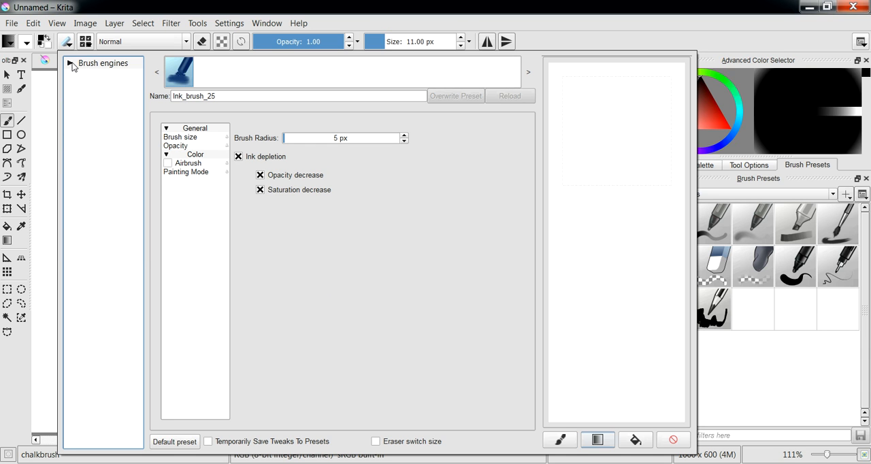
{"action": "left_click", "coordinate": [76, 64]}
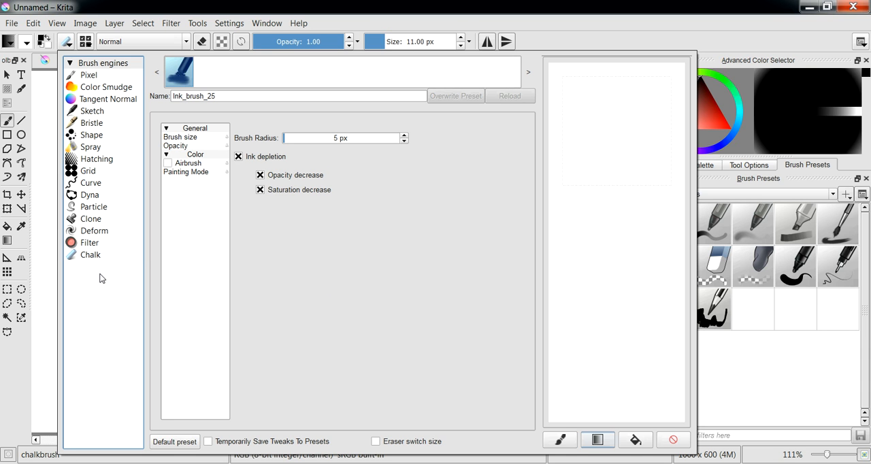
{"action": "left_click", "coordinate": [89, 76]}
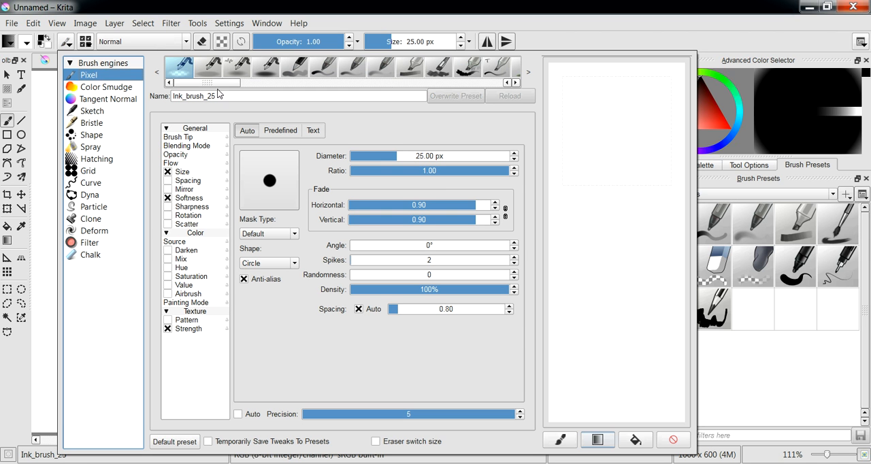
{"action": "mouse_move", "coordinate": [227, 83]}
{"action": "left_mouse_down"}
{"action": "mouse_move", "coordinate": [490, 87]}
{"action": "mouse_move", "coordinate": [202, 85]}
{"action": "left_mouse_up"}
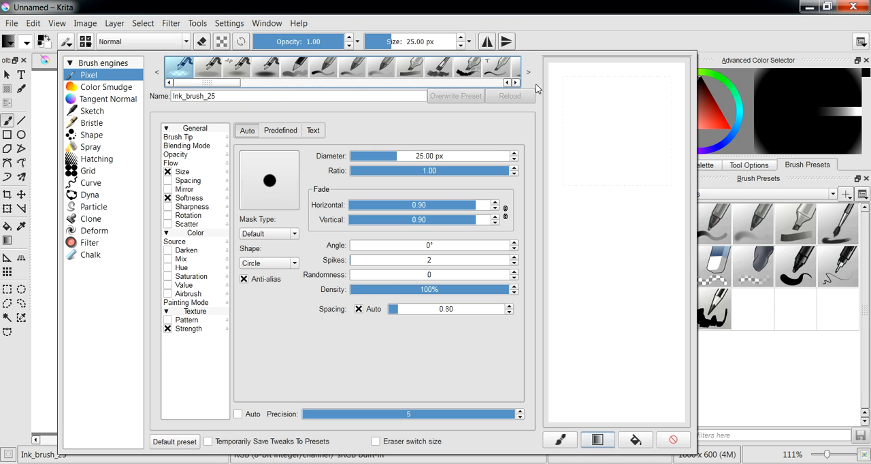
{"action": "right_click", "coordinate": [533, 403]}
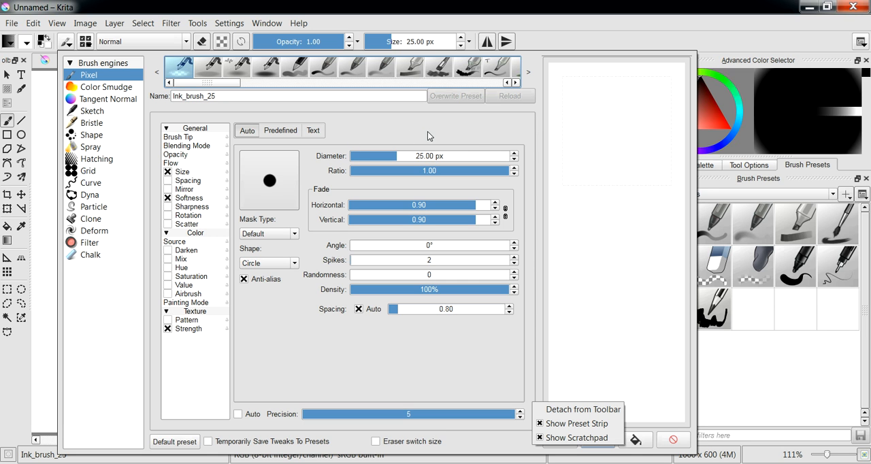
- Look through the settings of the Color Smudge, Tangent Normal, Sketch and Bristle brush engines
{"action": "left_click", "coordinate": [122, 88]}
{"action": "left_click", "coordinate": [114, 99]}
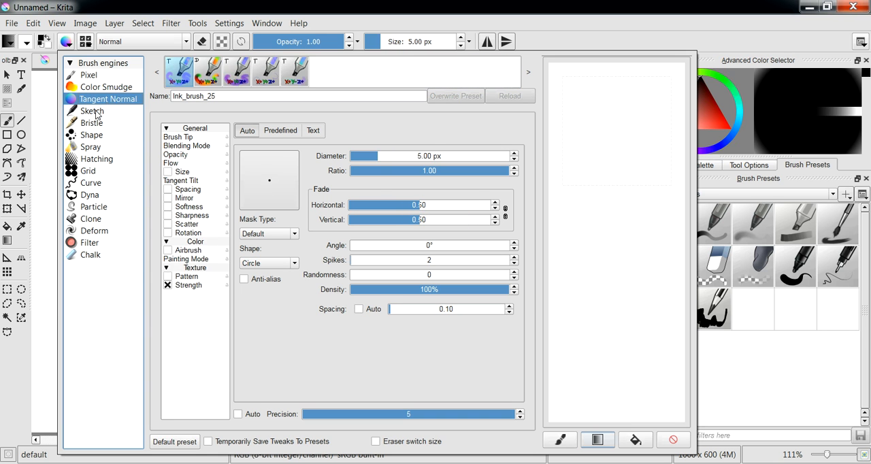
{"action": "left_click", "coordinate": [98, 111]}
{"action": "left_click", "coordinate": [93, 123]}
{"action": "left_click", "coordinate": [101, 110]}
{"action": "left_click", "coordinate": [104, 98]}
{"action": "left_click", "coordinate": [106, 87]}
{"action": "left_click", "coordinate": [107, 99]}
{"action": "left_click", "coordinate": [106, 87]}
{"action": "left_click", "coordinate": [108, 99]}
- Try the Tangent_normal_hairy preset with freehand strokes in the scratchpad and clear the scratchpad
{"action": "left_click", "coordinate": [244, 80]}
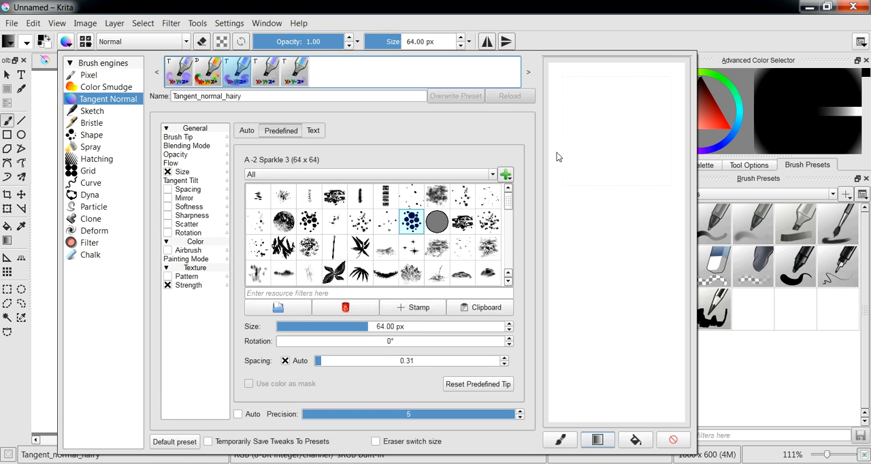
{"action": "mouse_move", "coordinate": [634, 148]}
{"action": "left_mouse_down"}
{"action": "mouse_move", "coordinate": [602, 173]}
{"action": "mouse_move", "coordinate": [600, 237]}
{"action": "mouse_move", "coordinate": [620, 311]}
{"action": "mouse_move", "coordinate": [605, 316]}
{"action": "mouse_move", "coordinate": [583, 258]}
{"action": "left_mouse_up"}
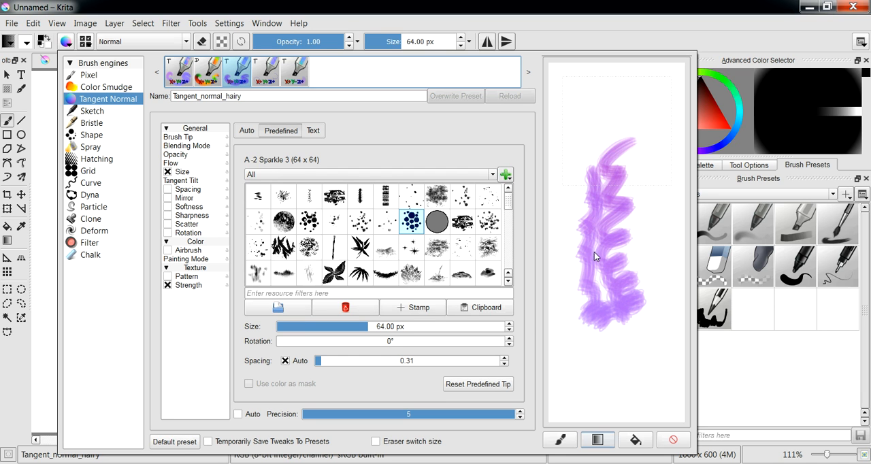
{"action": "mouse_move", "coordinate": [621, 367]}
{"action": "left_mouse_down"}
{"action": "mouse_move", "coordinate": [655, 324]}
{"action": "mouse_move", "coordinate": [666, 243]}
{"action": "mouse_move", "coordinate": [661, 119]}
{"action": "mouse_move", "coordinate": [619, 89]}
{"action": "mouse_move", "coordinate": [581, 127]}
{"action": "mouse_move", "coordinate": [578, 209]}
{"action": "mouse_move", "coordinate": [592, 309]}
{"action": "left_mouse_up"}
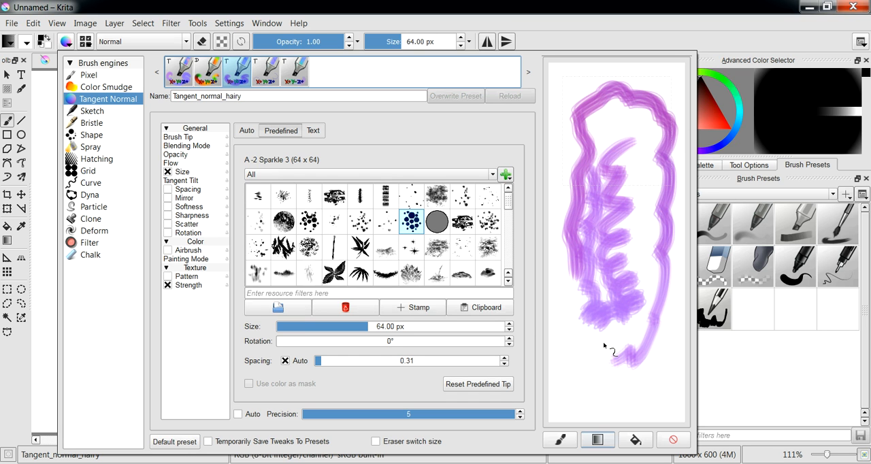
{"action": "left_click", "coordinate": [673, 441]}
{"action": "mouse_move", "coordinate": [590, 353]}
{"action": "left_mouse_down"}
{"action": "mouse_move", "coordinate": [586, 285]}
{"action": "mouse_move", "coordinate": [634, 162]}
{"action": "mouse_move", "coordinate": [615, 238]}
{"action": "left_mouse_up"}
{"action": "left_click", "coordinate": [672, 440]}
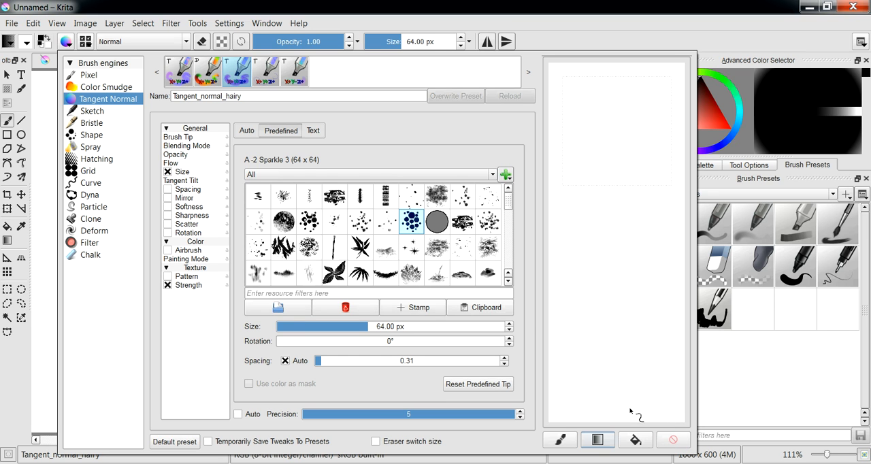
- Try filling the scratchpad with the preset image, a gradient and the background color, test-painting on it and clearing it
{"action": "left_click", "coordinate": [560, 441]}
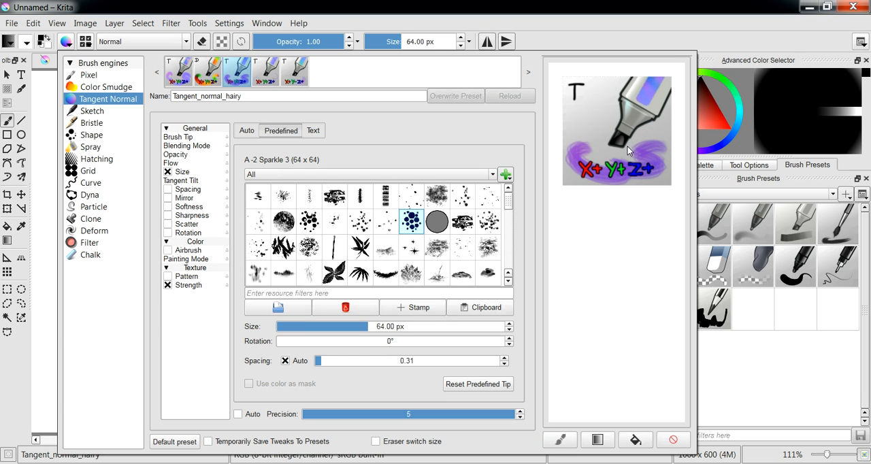
{"action": "left_click", "coordinate": [597, 441]}
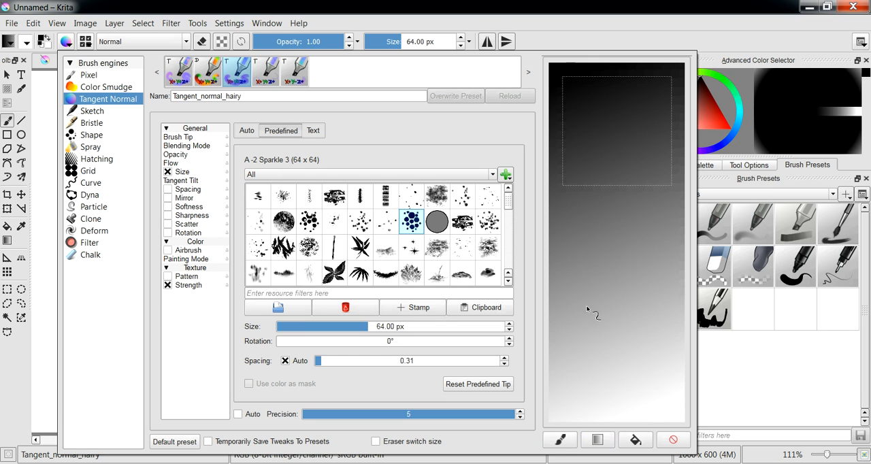
{"action": "mouse_move", "coordinate": [598, 284]}
{"action": "left_mouse_down"}
{"action": "mouse_move", "coordinate": [644, 182]}
{"action": "mouse_move", "coordinate": [633, 136]}
{"action": "mouse_move", "coordinate": [604, 151]}
{"action": "mouse_move", "coordinate": [591, 176]}
{"action": "mouse_move", "coordinate": [593, 204]}
{"action": "mouse_move", "coordinate": [578, 223]}
{"action": "mouse_move", "coordinate": [596, 302]}
{"action": "mouse_move", "coordinate": [647, 351]}
{"action": "left_mouse_up"}
{"action": "left_click", "coordinate": [635, 440]}
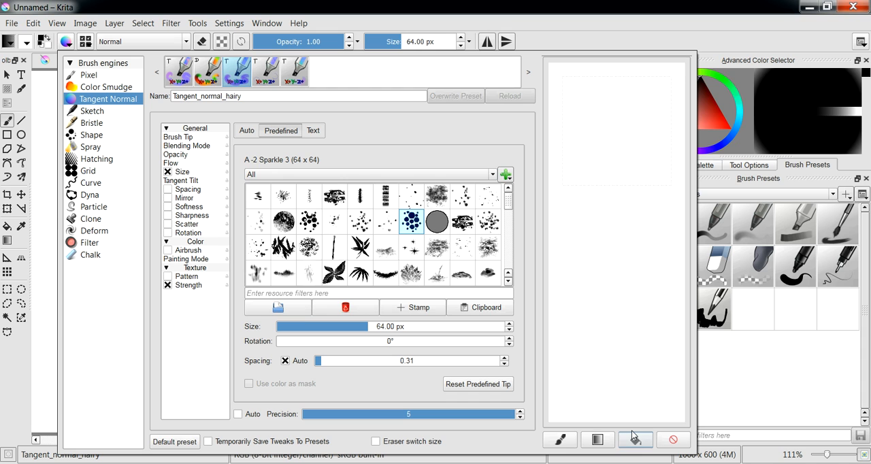
{"action": "mouse_move", "coordinate": [628, 209]}
{"action": "left_mouse_down"}
{"action": "mouse_move", "coordinate": [641, 249]}
{"action": "mouse_move", "coordinate": [637, 354]}
{"action": "mouse_move", "coordinate": [617, 402]}
{"action": "left_mouse_up"}
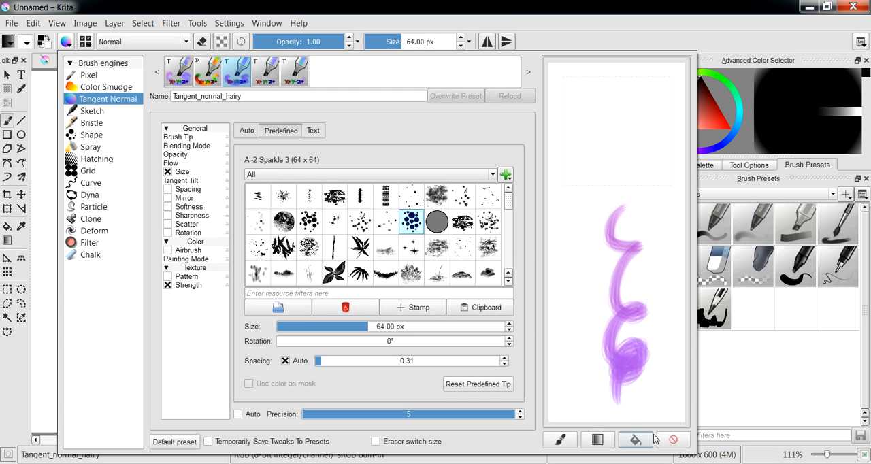
{"action": "left_click", "coordinate": [673, 440]}
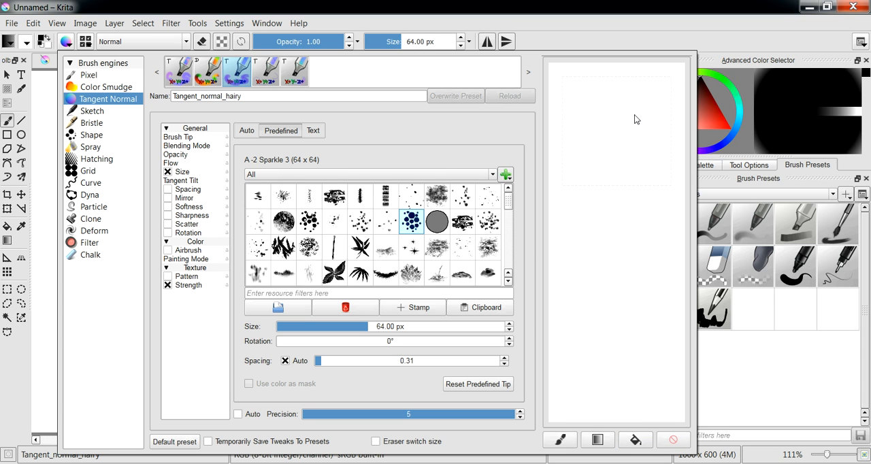
- Switch to the Pixel brush engine and select the Ink_gpen_25 preset
{"action": "left_click", "coordinate": [99, 75]}
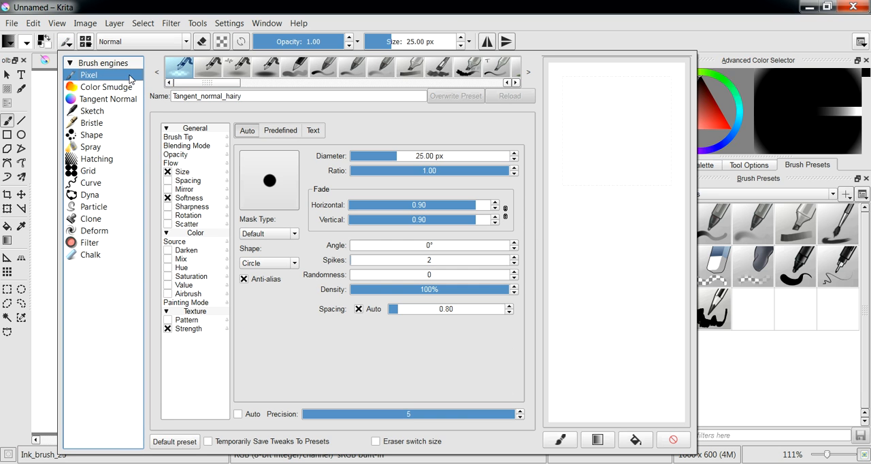
{"action": "left_click", "coordinate": [99, 87]}
{"action": "left_click", "coordinate": [92, 75]}
{"action": "left_click_drag", "start_coordinate": [228, 86], "coordinate": [329, 77]}
{"action": "left_click", "coordinate": [332, 75]}
{"action": "scroll", "coordinate": [334, 81], "scroll_direction": "down", "scroll_amount": 1}
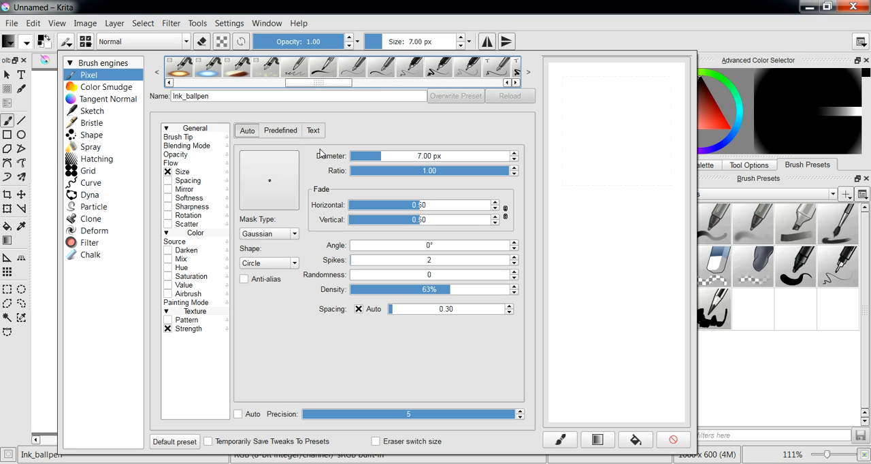
{"action": "left_click", "coordinate": [439, 71]}
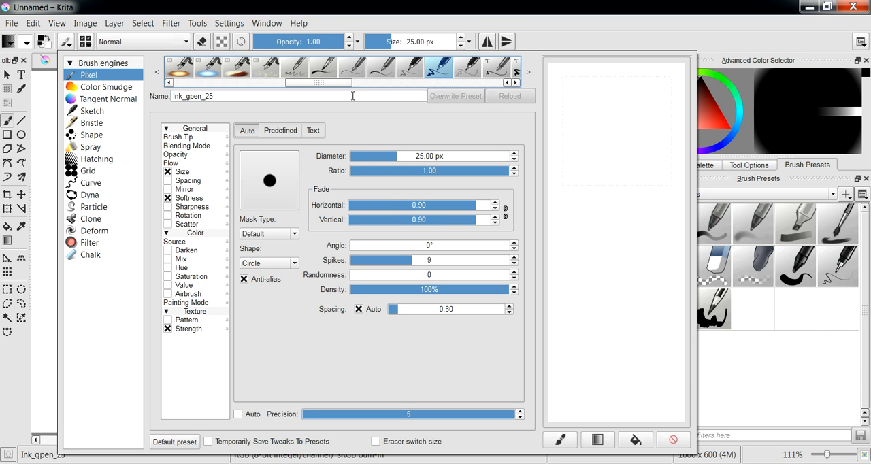
{"action": "left_click_drag", "start_coordinate": [340, 85], "coordinate": [352, 85]}
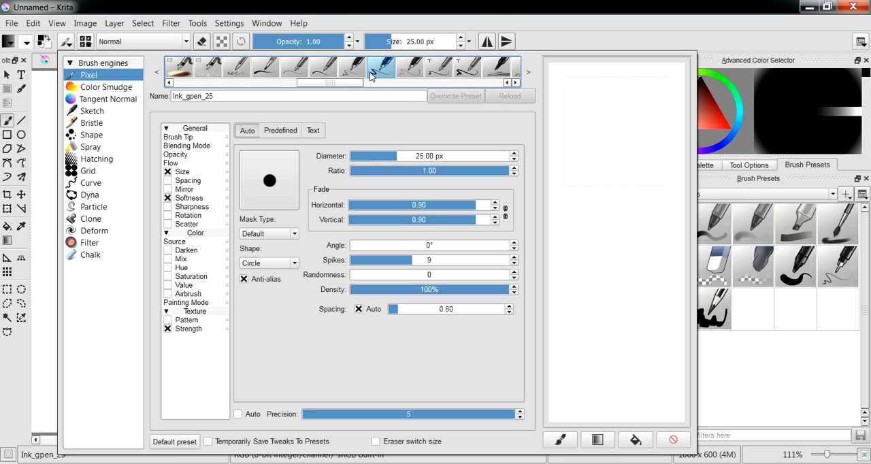
- Test the Ink_gpen_25 brush with freehand strokes in the scratchpad and clear them
{"action": "left_click_drag", "start_coordinate": [328, 83], "coordinate": [189, 96]}
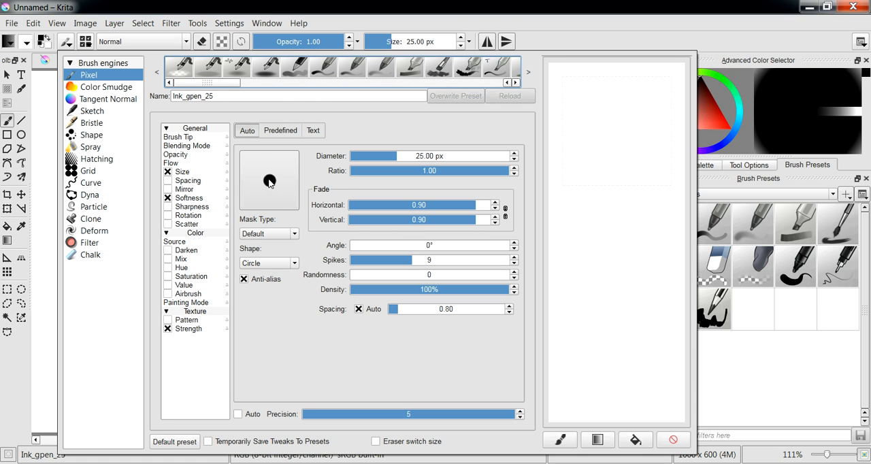
{"action": "mouse_move", "coordinate": [611, 339]}
{"action": "left_mouse_down"}
{"action": "mouse_move", "coordinate": [634, 268]}
{"action": "mouse_move", "coordinate": [650, 155]}
{"action": "mouse_move", "coordinate": [615, 114]}
{"action": "left_mouse_up"}
{"action": "left_click_drag", "start_coordinate": [622, 189], "coordinate": [626, 213]}
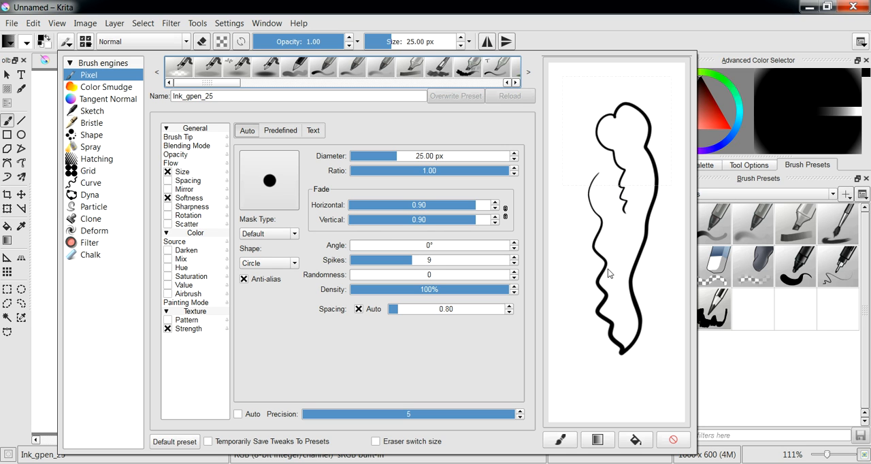
{"action": "left_click", "coordinate": [669, 434]}
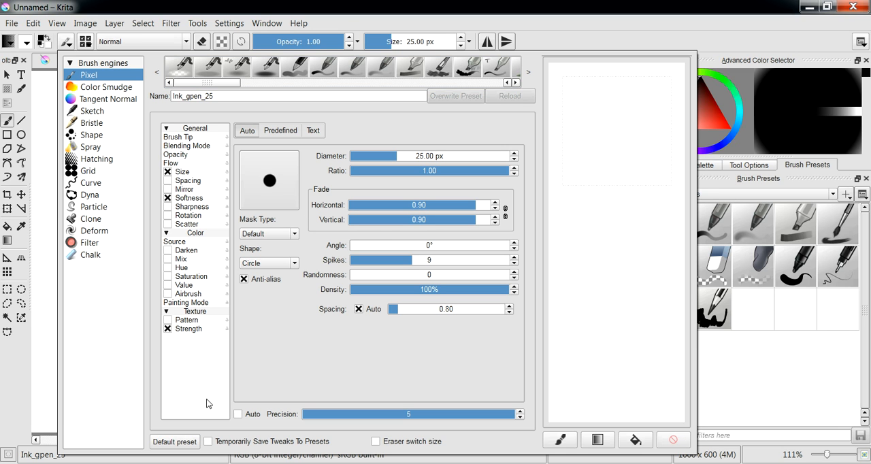
- Load the Pixel engine's default preset and test a stroke at a diameter of 78.98 px
{"action": "left_click", "coordinate": [176, 443]}
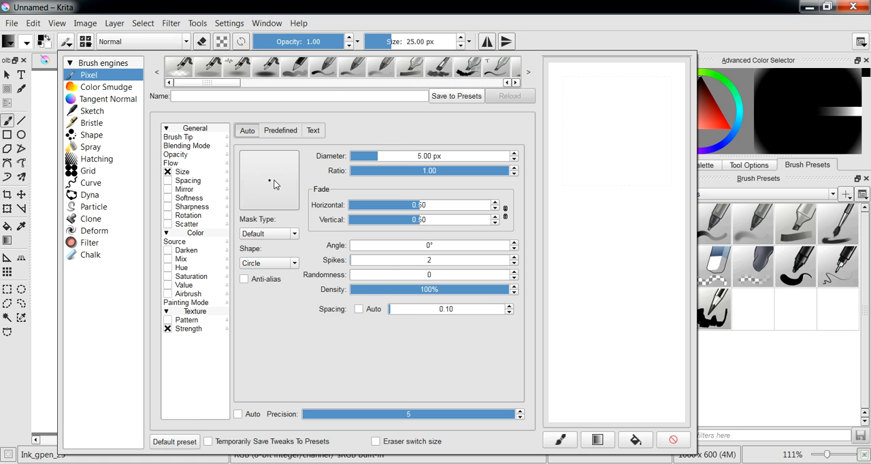
{"action": "left_click_drag", "start_coordinate": [382, 160], "coordinate": [437, 155]}
{"action": "left_click_drag", "start_coordinate": [591, 151], "coordinate": [603, 224]}
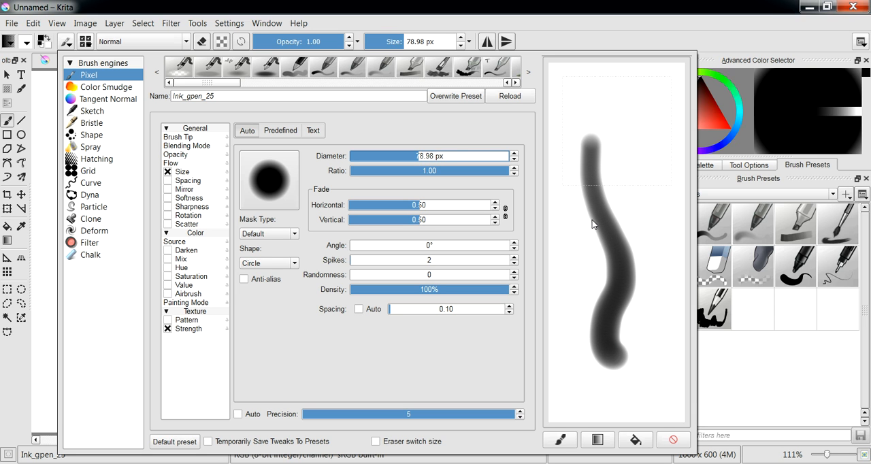
- Test a stroke with the brush tip flattened to a ratio of 0.49 and restore the ratio to 1.00
{"action": "mouse_move", "coordinate": [500, 171]}
{"action": "left_mouse_down"}
{"action": "mouse_move", "coordinate": [404, 171]}
{"action": "mouse_move", "coordinate": [460, 171]}
{"action": "mouse_move", "coordinate": [411, 171]}
{"action": "mouse_move", "coordinate": [440, 172]}
{"action": "mouse_move", "coordinate": [429, 174]}
{"action": "left_mouse_up"}
{"action": "left_click_drag", "start_coordinate": [640, 120], "coordinate": [647, 234]}
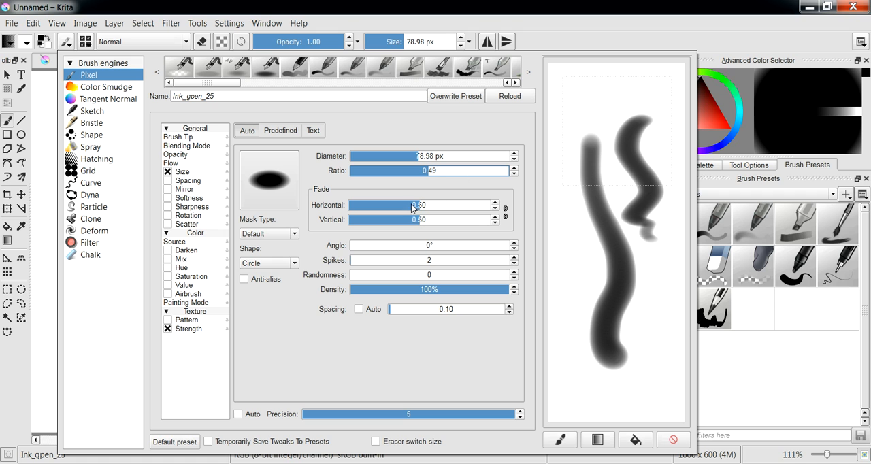
{"action": "mouse_move", "coordinate": [429, 246]}
{"action": "left_mouse_down"}
{"action": "mouse_move", "coordinate": [509, 247]}
{"action": "mouse_move", "coordinate": [343, 242]}
{"action": "left_mouse_up"}
{"action": "left_click_drag", "start_coordinate": [452, 178], "coordinate": [533, 173]}
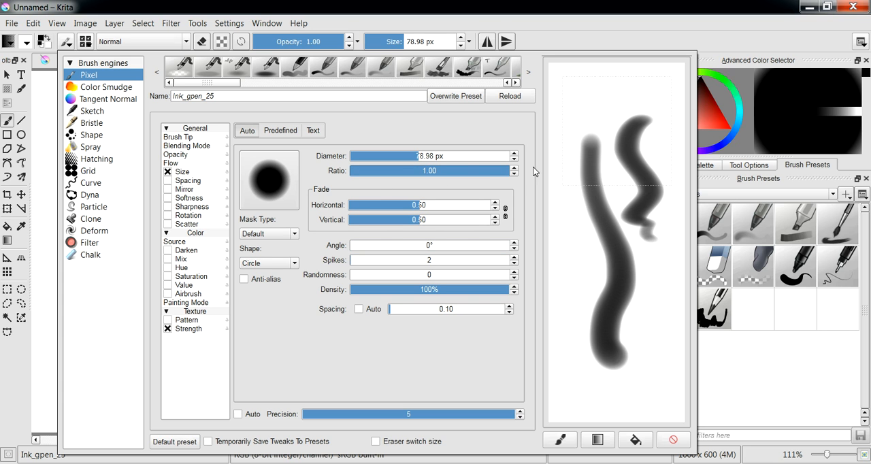
- Set the brush diameter to 13.02 px and test it with curved strokes, clearing the scratchpad of the earlier ones
{"action": "left_click_drag", "start_coordinate": [424, 157], "coordinate": [388, 156]}
{"action": "mouse_move", "coordinate": [573, 97]}
{"action": "left_mouse_down"}
{"action": "mouse_move", "coordinate": [564, 155]}
{"action": "mouse_move", "coordinate": [576, 243]}
{"action": "left_mouse_up"}
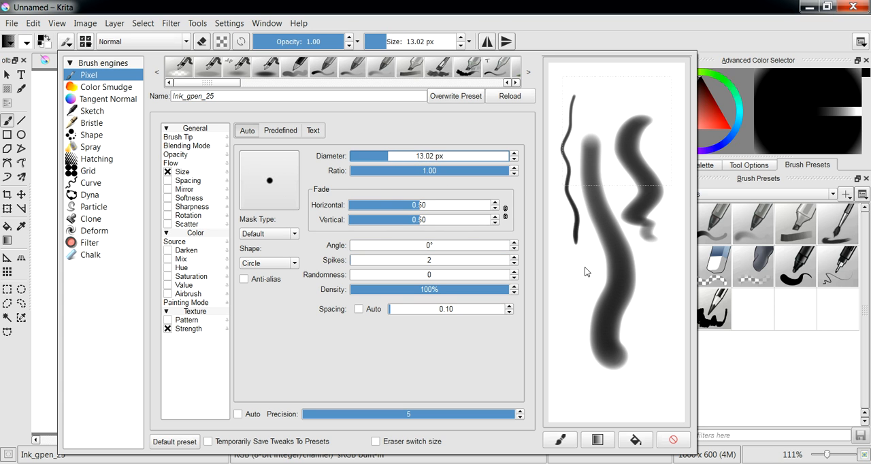
{"action": "left_click", "coordinate": [673, 439]}
{"action": "mouse_move", "coordinate": [601, 156]}
{"action": "left_mouse_down"}
{"action": "mouse_move", "coordinate": [595, 248]}
{"action": "mouse_move", "coordinate": [629, 303]}
{"action": "mouse_move", "coordinate": [594, 336]}
{"action": "mouse_move", "coordinate": [628, 361]}
{"action": "mouse_move", "coordinate": [663, 151]}
{"action": "mouse_move", "coordinate": [638, 101]}
{"action": "mouse_move", "coordinate": [598, 106]}
{"action": "mouse_move", "coordinate": [567, 231]}
{"action": "mouse_move", "coordinate": [579, 301]}
{"action": "mouse_move", "coordinate": [619, 210]}
{"action": "mouse_move", "coordinate": [605, 145]}
{"action": "mouse_move", "coordinate": [629, 279]}
{"action": "mouse_move", "coordinate": [620, 327]}
{"action": "mouse_move", "coordinate": [640, 338]}
{"action": "mouse_move", "coordinate": [673, 206]}
{"action": "mouse_move", "coordinate": [671, 154]}
{"action": "left_mouse_up"}
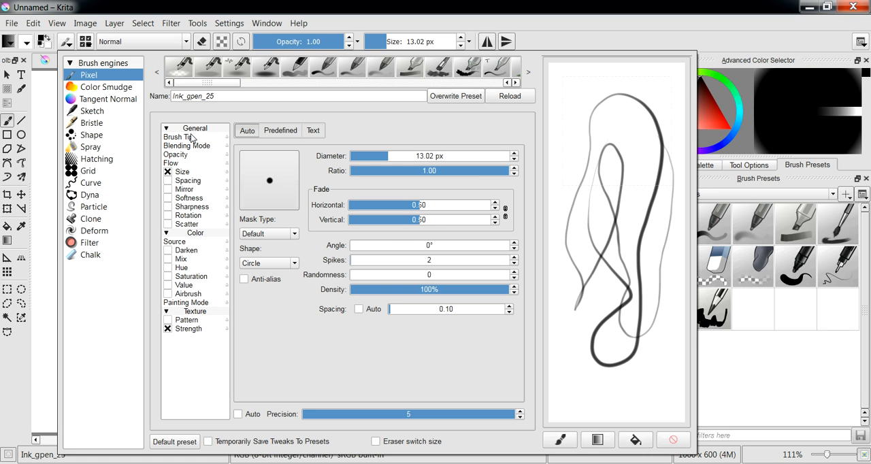
- Disable the pen settings for the brush's Opacity and draw test strokes in the scratchpad
{"action": "left_click", "coordinate": [175, 155]}
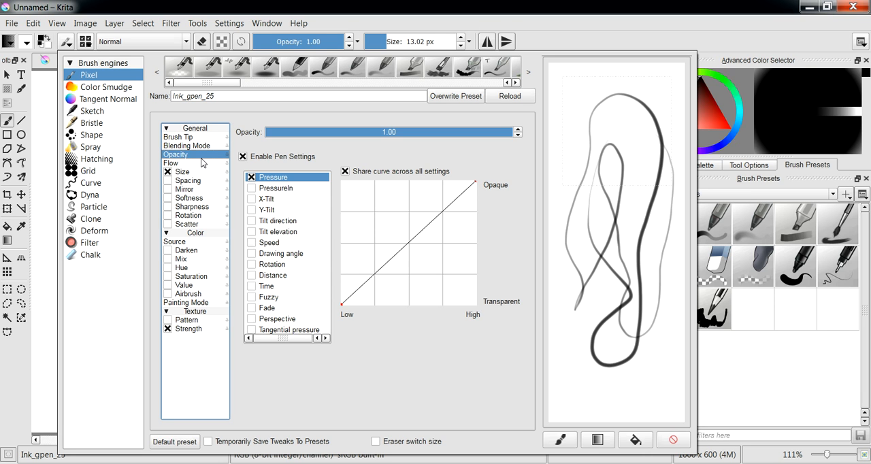
{"action": "left_click", "coordinate": [244, 158]}
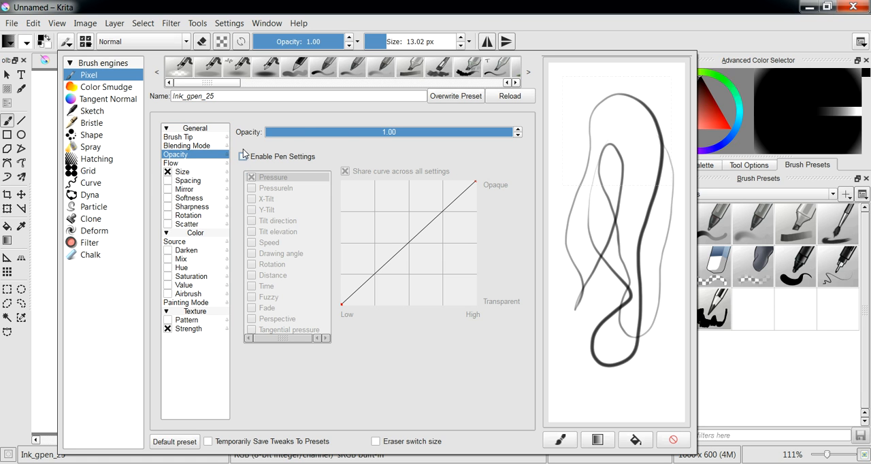
{"action": "mouse_move", "coordinate": [642, 378]}
{"action": "left_mouse_down"}
{"action": "mouse_move", "coordinate": [659, 347]}
{"action": "mouse_move", "coordinate": [667, 293]}
{"action": "mouse_move", "coordinate": [673, 166]}
{"action": "mouse_move", "coordinate": [661, 138]}
{"action": "mouse_move", "coordinate": [616, 129]}
{"action": "mouse_move", "coordinate": [570, 200]}
{"action": "mouse_move", "coordinate": [568, 329]}
{"action": "left_mouse_up"}
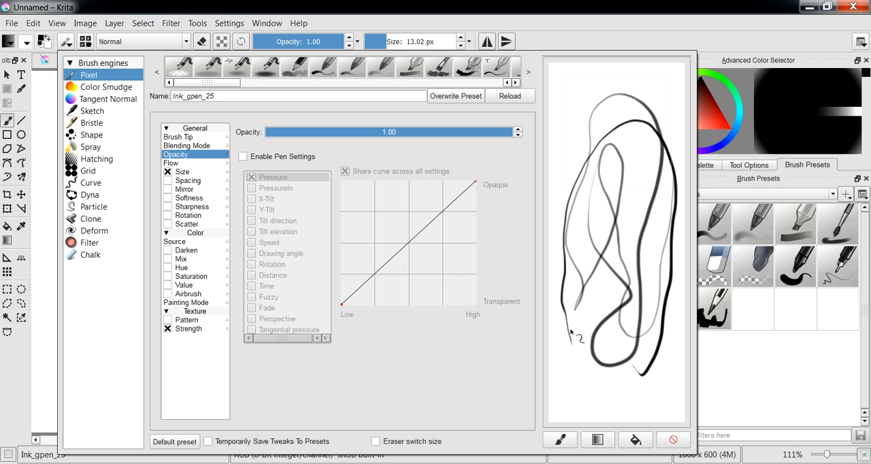
{"action": "mouse_move", "coordinate": [576, 368]}
{"action": "left_mouse_down"}
{"action": "mouse_move", "coordinate": [614, 392]}
{"action": "mouse_move", "coordinate": [632, 388]}
{"action": "mouse_move", "coordinate": [631, 294]}
{"action": "mouse_move", "coordinate": [647, 206]}
{"action": "mouse_move", "coordinate": [618, 117]}
{"action": "left_mouse_up"}
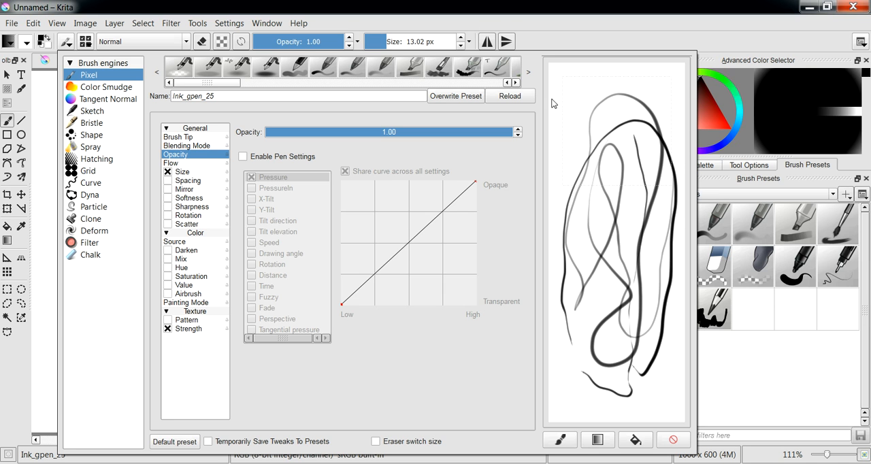
- Disable the pen settings for the brush's Flow and draw more test strokes in the scratchpad
{"action": "left_click", "coordinate": [172, 163]}
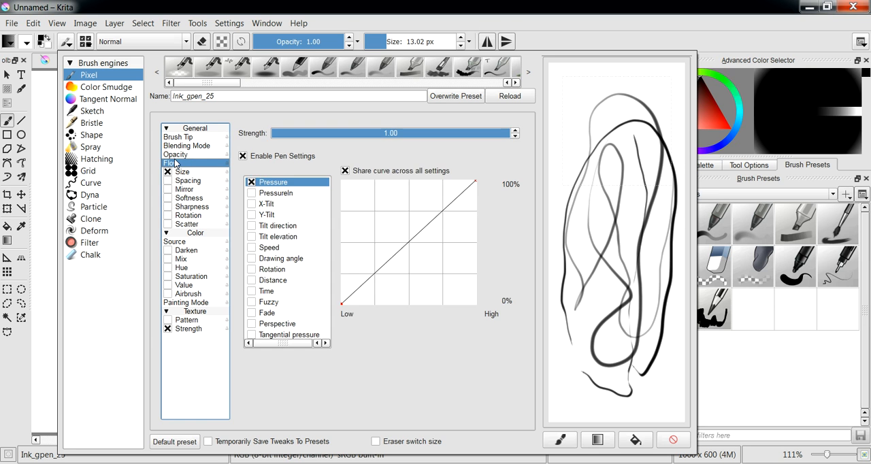
{"action": "left_click", "coordinate": [243, 156]}
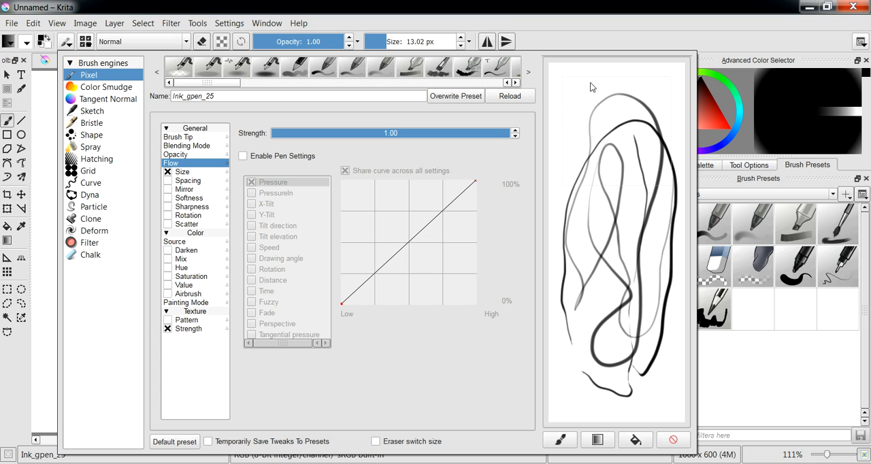
{"action": "mouse_move", "coordinate": [560, 189]}
{"action": "left_mouse_down"}
{"action": "mouse_move", "coordinate": [589, 230]}
{"action": "mouse_move", "coordinate": [620, 221]}
{"action": "mouse_move", "coordinate": [648, 101]}
{"action": "mouse_move", "coordinate": [607, 95]}
{"action": "mouse_move", "coordinate": [585, 109]}
{"action": "left_mouse_up"}
{"action": "mouse_move", "coordinate": [584, 75]}
{"action": "left_mouse_down"}
{"action": "mouse_move", "coordinate": [564, 109]}
{"action": "mouse_move", "coordinate": [554, 106]}
{"action": "left_mouse_up"}
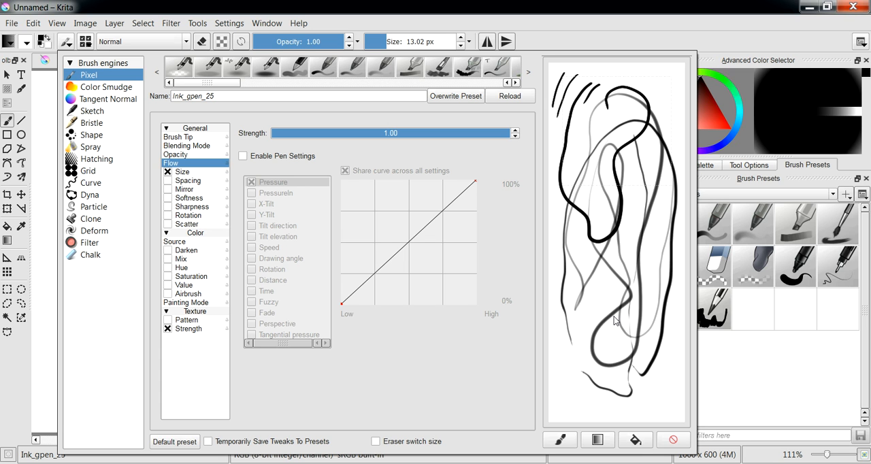
- Clear the scratchpad, bring up the brush's Size settings and test a pressure-sensitive stroke, clearing it again
{"action": "left_click", "coordinate": [672, 439]}
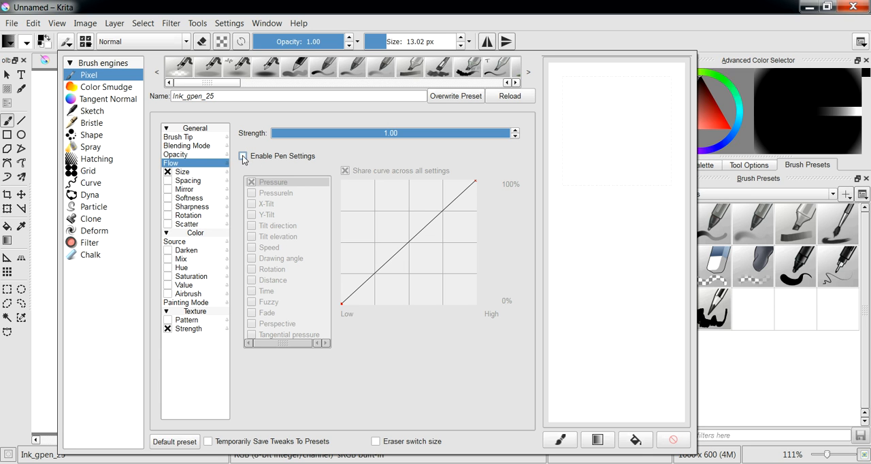
{"action": "left_click", "coordinate": [194, 173]}
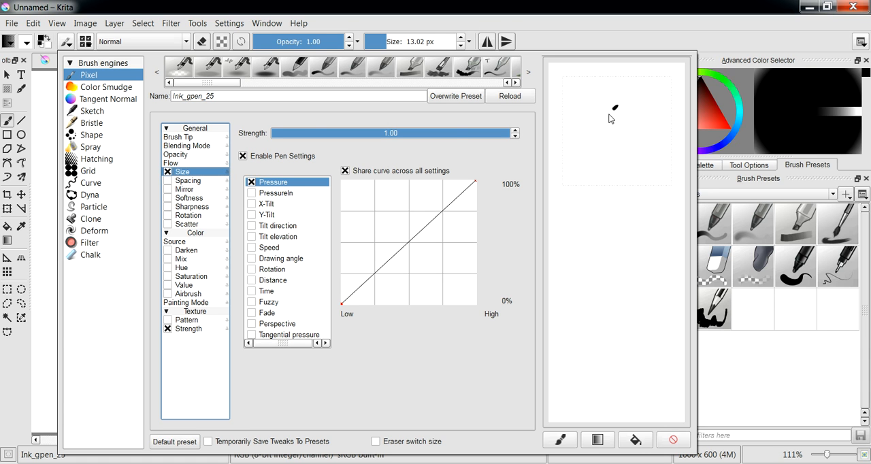
{"action": "left_click_drag", "start_coordinate": [583, 169], "coordinate": [580, 215]}
{"action": "mouse_move", "coordinate": [582, 263]}
{"action": "left_mouse_down"}
{"action": "mouse_move", "coordinate": [575, 308]}
{"action": "mouse_move", "coordinate": [592, 320]}
{"action": "mouse_move", "coordinate": [612, 303]}
{"action": "mouse_move", "coordinate": [645, 185]}
{"action": "left_mouse_up"}
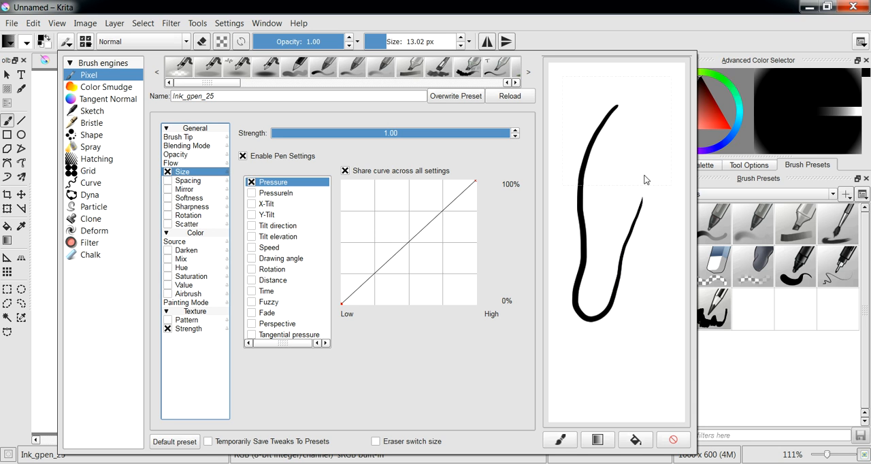
{"action": "left_click", "coordinate": [673, 439]}
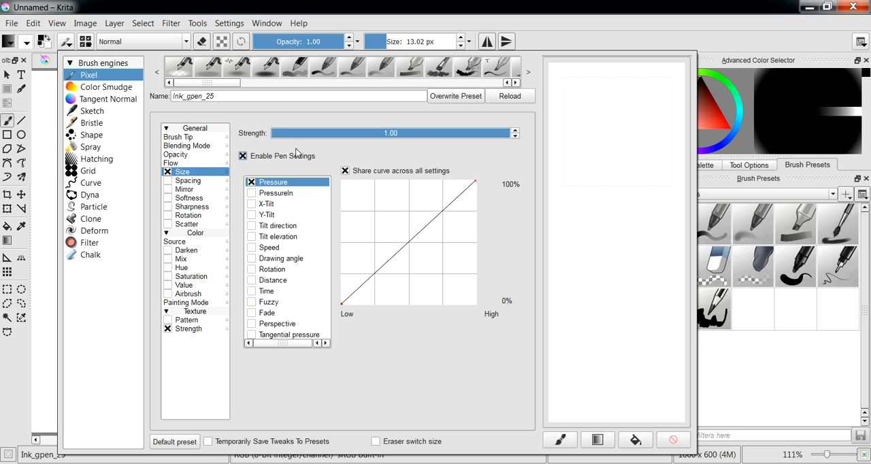
- Disable the pen settings for the brush's Size, draw test strokes in the scratchpad and clear them
{"action": "left_click", "coordinate": [246, 157]}
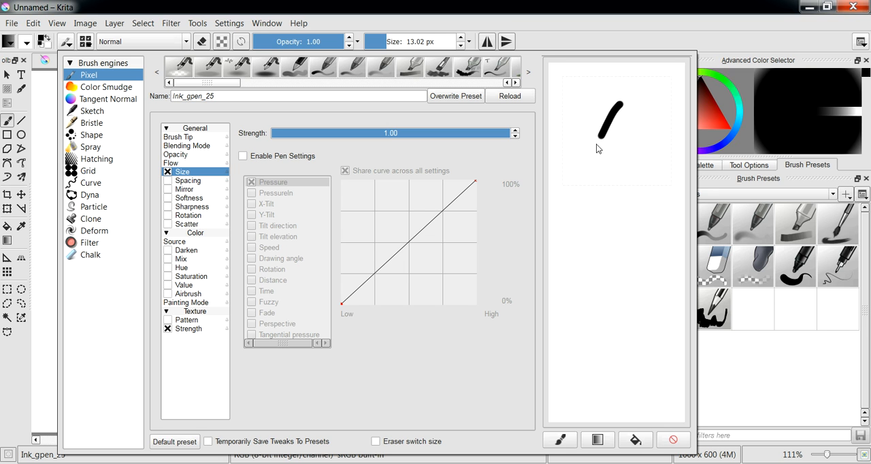
{"action": "left_click_drag", "start_coordinate": [572, 239], "coordinate": [577, 338]}
{"action": "mouse_move", "coordinate": [617, 264]}
{"action": "left_mouse_down"}
{"action": "mouse_move", "coordinate": [647, 188]}
{"action": "mouse_move", "coordinate": [620, 172]}
{"action": "left_mouse_up"}
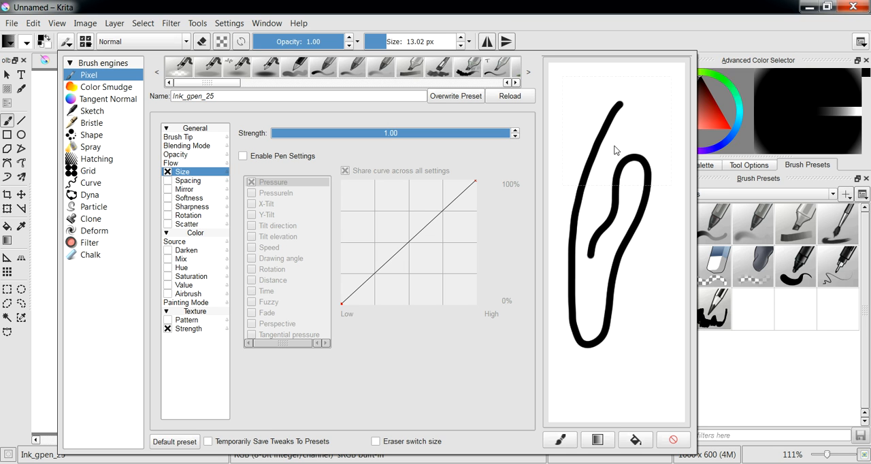
{"action": "left_click", "coordinate": [673, 439]}
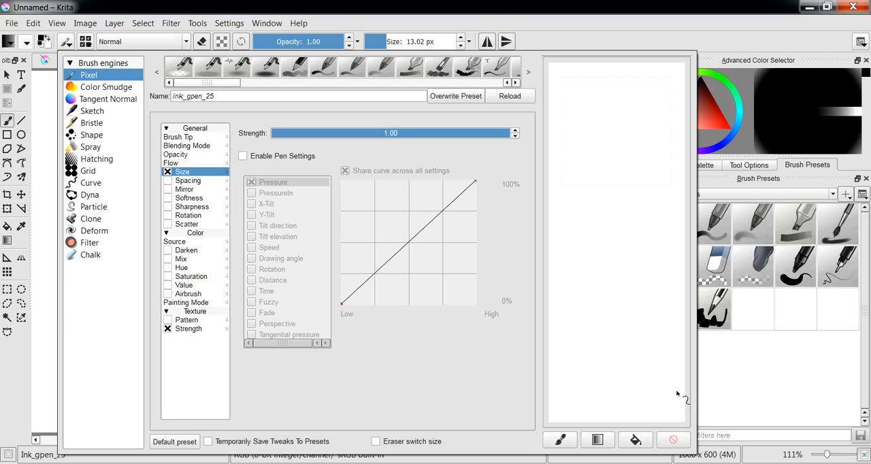
- Re-enable the Size pen settings, bend the pressure curve to near full size at low pressure, and test it in the scratchpad
{"action": "left_click", "coordinate": [244, 157]}
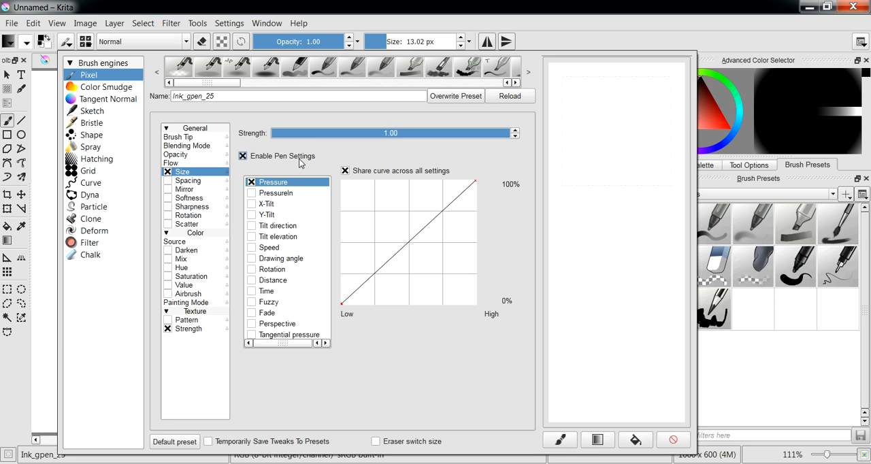
{"action": "left_click_drag", "start_coordinate": [393, 259], "coordinate": [353, 189]}
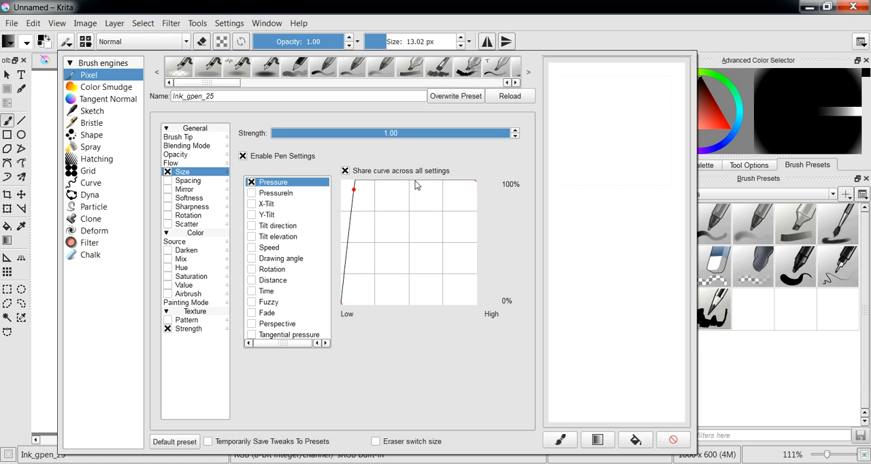
{"action": "mouse_move", "coordinate": [591, 165]}
{"action": "left_mouse_down"}
{"action": "mouse_move", "coordinate": [592, 354]}
{"action": "mouse_move", "coordinate": [615, 325]}
{"action": "mouse_move", "coordinate": [641, 201]}
{"action": "left_mouse_up"}
{"action": "left_click", "coordinate": [673, 440]}
- Test a stroke with the Size curve kept low until high pressure, and restore the curve to a straight diagonal
{"action": "left_click_drag", "start_coordinate": [354, 190], "coordinate": [466, 291]}
{"action": "mouse_move", "coordinate": [588, 240]}
{"action": "left_mouse_down"}
{"action": "mouse_move", "coordinate": [587, 348]}
{"action": "mouse_move", "coordinate": [614, 328]}
{"action": "mouse_move", "coordinate": [626, 126]}
{"action": "left_mouse_up"}
{"action": "left_click_drag", "start_coordinate": [467, 290], "coordinate": [390, 243]}
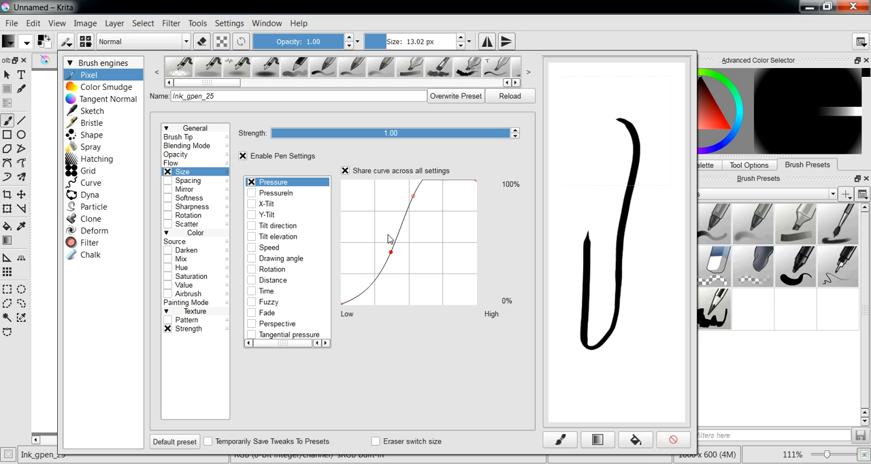
{"action": "key", "text": "Delete"}
{"action": "left_click_drag", "start_coordinate": [410, 192], "coordinate": [542, 184]}
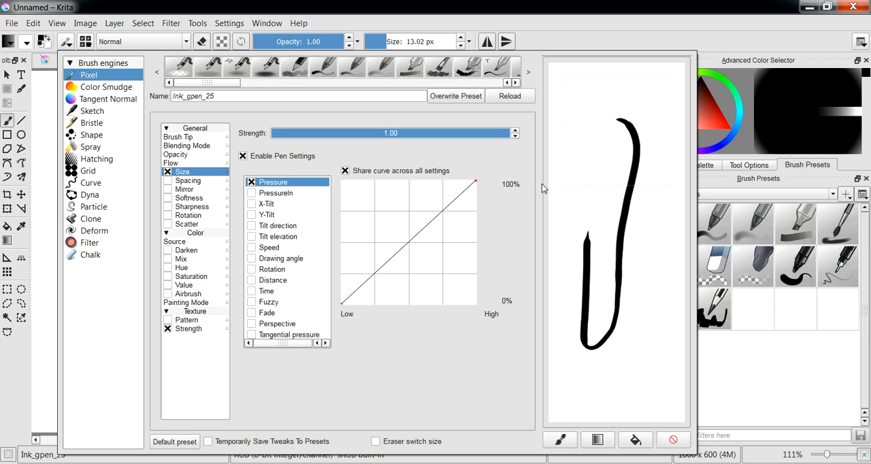
- Disable the pen settings for the brush's Size and test it with strokes in the scratchpad, clearing them
{"action": "left_click", "coordinate": [243, 157]}
{"action": "mouse_move", "coordinate": [614, 104]}
{"action": "left_mouse_down"}
{"action": "mouse_move", "coordinate": [600, 198]}
{"action": "mouse_move", "coordinate": [627, 253]}
{"action": "mouse_move", "coordinate": [641, 350]}
{"action": "left_mouse_up"}
{"action": "left_click", "coordinate": [672, 440]}
{"action": "left_click_drag", "start_coordinate": [610, 155], "coordinate": [612, 315]}
{"action": "left_click", "coordinate": [673, 440]}
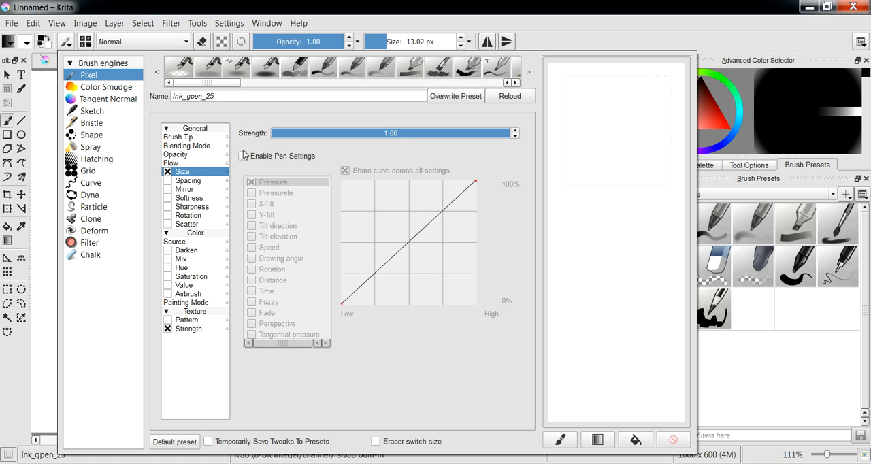
- Set the brush tip's spacing to 5.42 and draw a test stroke in the scratchpad
{"action": "left_click", "coordinate": [186, 137]}
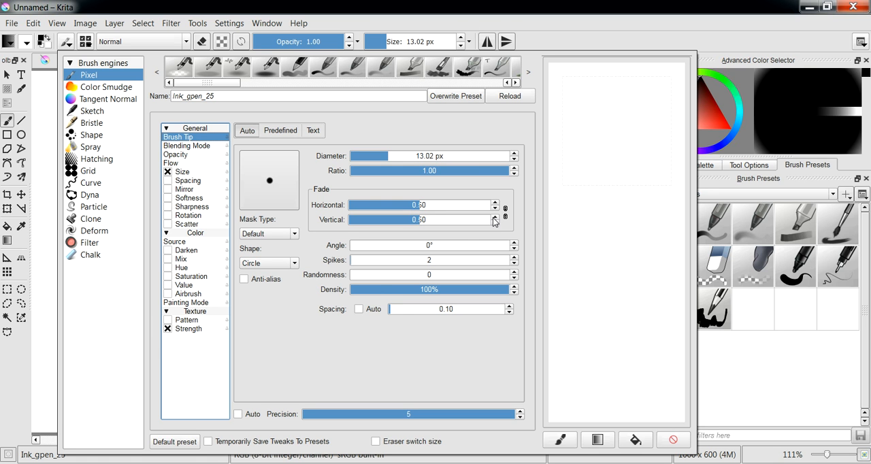
{"action": "left_click_drag", "start_coordinate": [396, 312], "coordinate": [517, 326]}
{"action": "left_click_drag", "start_coordinate": [632, 255], "coordinate": [648, 149]}
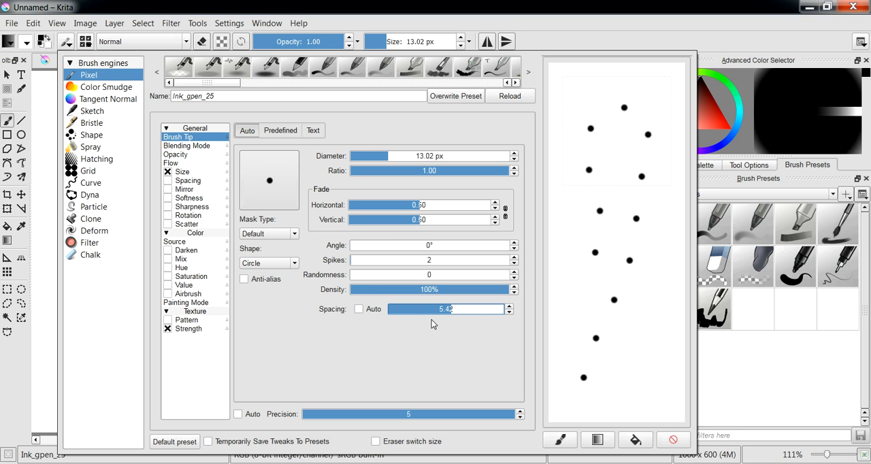
- Set the brush tip's spacing to 3.52, switch to automatic spacing and draw a test stroke, clearing the scratchpad
{"action": "left_click_drag", "start_coordinate": [443, 314], "coordinate": [420, 311]}
{"action": "left_click", "coordinate": [358, 309]}
{"action": "mouse_move", "coordinate": [652, 336]}
{"action": "left_mouse_down"}
{"action": "mouse_move", "coordinate": [657, 166]}
{"action": "mouse_move", "coordinate": [627, 150]}
{"action": "mouse_move", "coordinate": [598, 261]}
{"action": "mouse_move", "coordinate": [598, 301]}
{"action": "mouse_move", "coordinate": [615, 328]}
{"action": "mouse_move", "coordinate": [604, 348]}
{"action": "left_mouse_up"}
{"action": "left_click", "coordinate": [673, 439]}
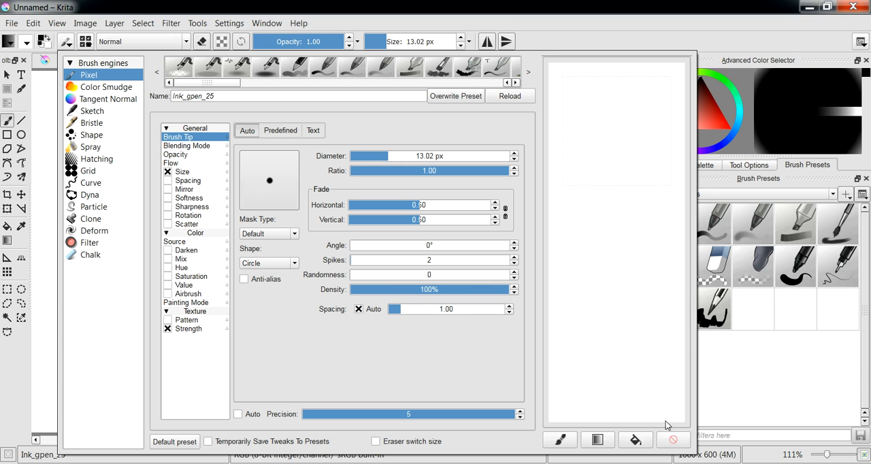
- Set the automatic spacing to 8.04, draw test strokes and turn automatic spacing off
{"action": "left_click_drag", "start_coordinate": [391, 311], "coordinate": [479, 308]}
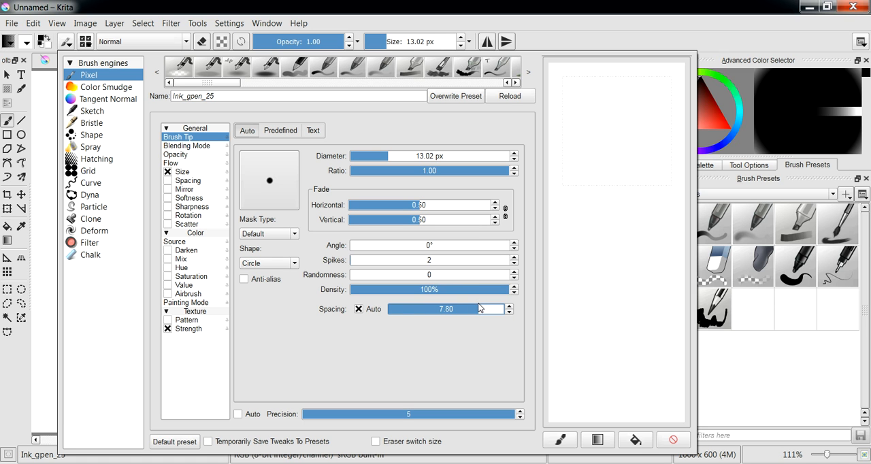
{"action": "left_click_drag", "start_coordinate": [484, 309], "coordinate": [481, 309]}
{"action": "mouse_move", "coordinate": [610, 303]}
{"action": "left_mouse_down"}
{"action": "mouse_move", "coordinate": [592, 335]}
{"action": "mouse_move", "coordinate": [590, 271]}
{"action": "mouse_move", "coordinate": [611, 164]}
{"action": "mouse_move", "coordinate": [589, 144]}
{"action": "mouse_move", "coordinate": [609, 227]}
{"action": "mouse_move", "coordinate": [622, 336]}
{"action": "left_mouse_up"}
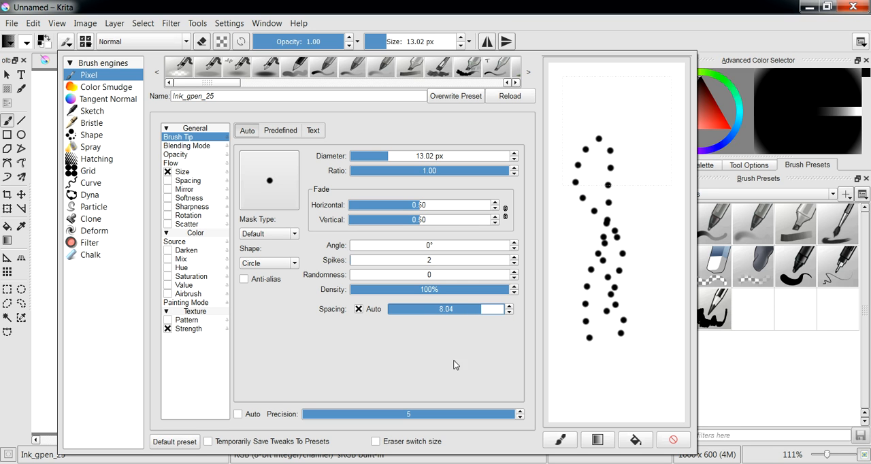
{"action": "left_click", "coordinate": [358, 308]}
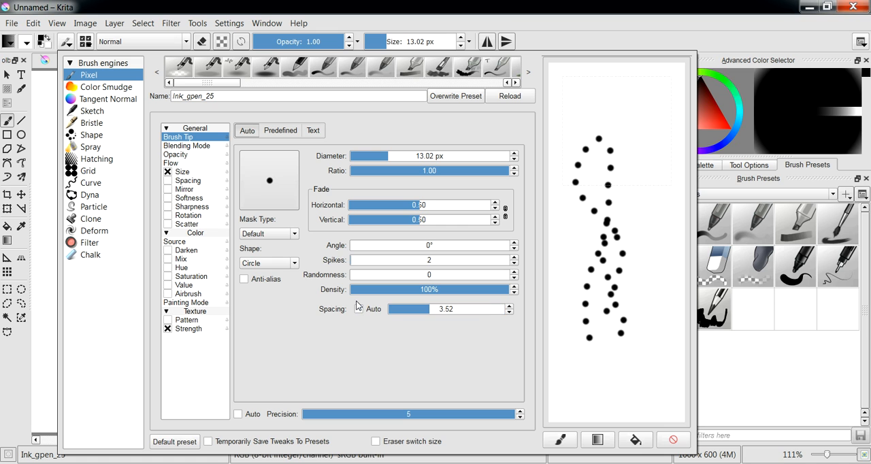
- Set the brush tip's spikes to 6, draw a test stroke and clear the scratchpad
{"action": "left_click_drag", "start_coordinate": [366, 260], "coordinate": [386, 261]}
{"action": "mouse_move", "coordinate": [593, 368]}
{"action": "left_mouse_down"}
{"action": "mouse_move", "coordinate": [587, 311]}
{"action": "mouse_move", "coordinate": [644, 255]}
{"action": "mouse_move", "coordinate": [662, 164]}
{"action": "mouse_move", "coordinate": [615, 194]}
{"action": "left_mouse_up"}
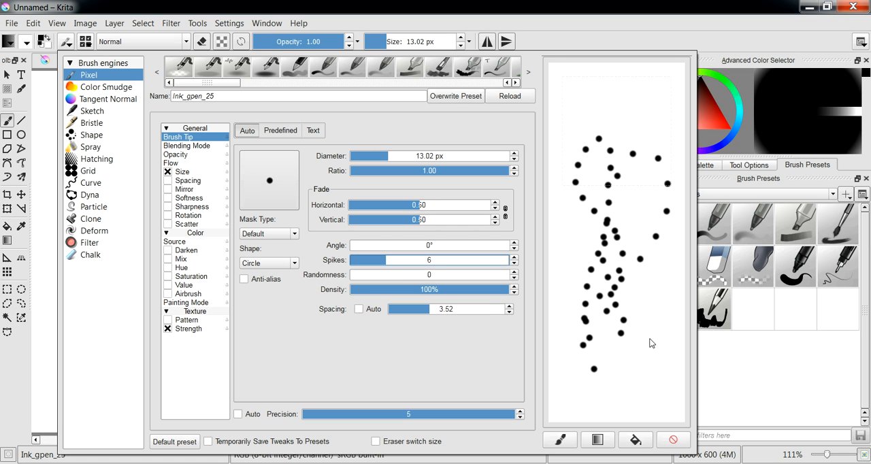
{"action": "left_click", "coordinate": [665, 436]}
- Lower the brush tip's spacing to 0.00 and to 0.01, testing each with a stroke, and clear the scratchpad
{"action": "left_click_drag", "start_coordinate": [430, 315], "coordinate": [350, 317]}
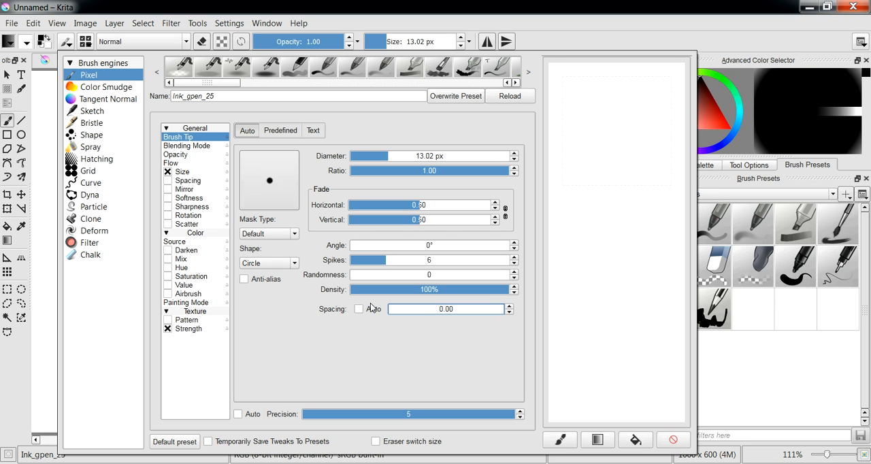
{"action": "mouse_move", "coordinate": [634, 347]}
{"action": "left_mouse_down"}
{"action": "mouse_move", "coordinate": [650, 271]}
{"action": "mouse_move", "coordinate": [626, 182]}
{"action": "mouse_move", "coordinate": [598, 259]}
{"action": "left_mouse_up"}
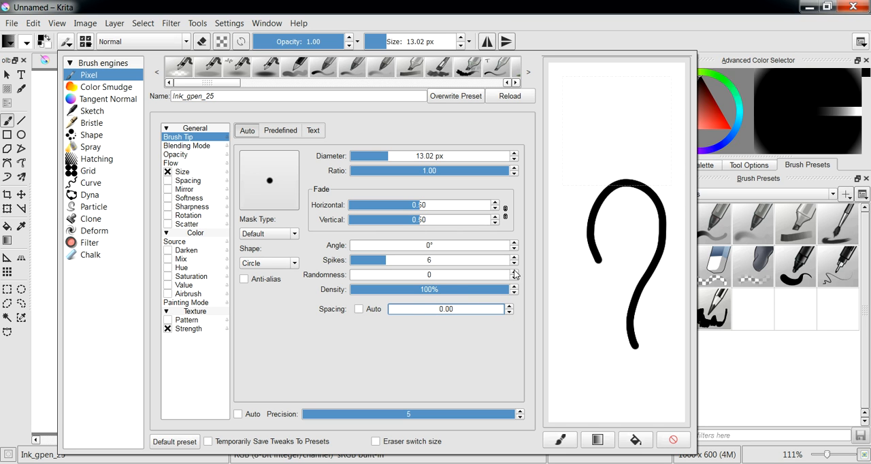
{"action": "left_click", "coordinate": [425, 314]}
{"action": "type", "text": ".01"}
{"action": "key", "text": "Return"}
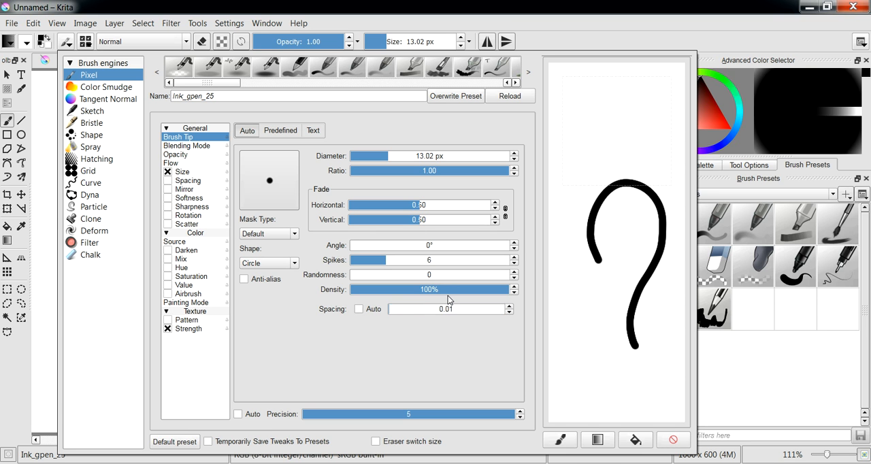
{"action": "mouse_move", "coordinate": [622, 190]}
{"action": "left_mouse_down"}
{"action": "mouse_move", "coordinate": [587, 267]}
{"action": "mouse_move", "coordinate": [587, 330]}
{"action": "mouse_move", "coordinate": [615, 328]}
{"action": "mouse_move", "coordinate": [632, 243]}
{"action": "mouse_move", "coordinate": [653, 299]}
{"action": "mouse_move", "coordinate": [652, 337]}
{"action": "left_mouse_up"}
{"action": "left_click", "coordinate": [673, 438]}
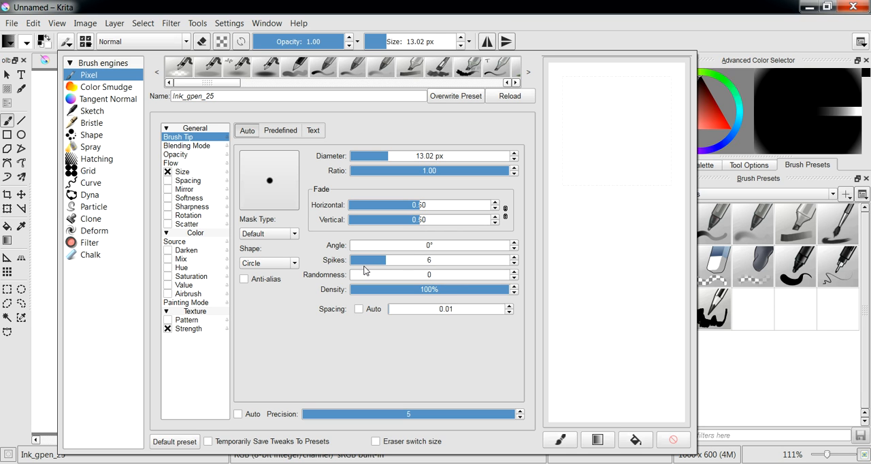
- Set the brush tip's spikes to 2 and its fade to 0.85 horizontal and 0.69 vertical, and draw a test stroke
{"action": "double_click", "coordinate": [377, 263]}
{"action": "type", "text": "2"}
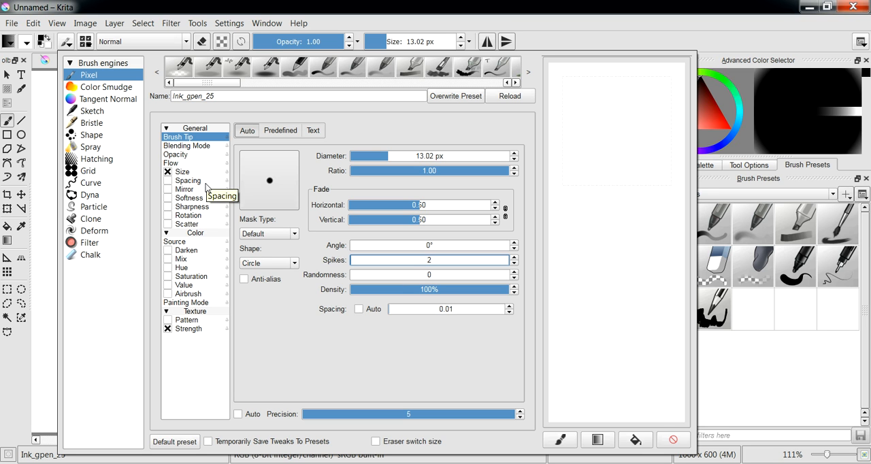
{"action": "left_click_drag", "start_coordinate": [422, 205], "coordinate": [468, 205]}
{"action": "left_click", "coordinate": [440, 219]}
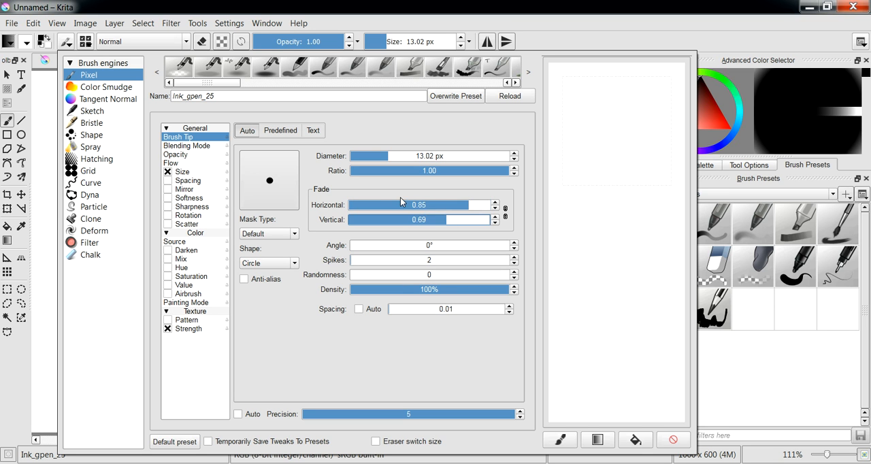
{"action": "mouse_move", "coordinate": [598, 175]}
{"action": "left_mouse_down"}
{"action": "mouse_move", "coordinate": [580, 214]}
{"action": "mouse_move", "coordinate": [601, 286]}
{"action": "left_mouse_up"}
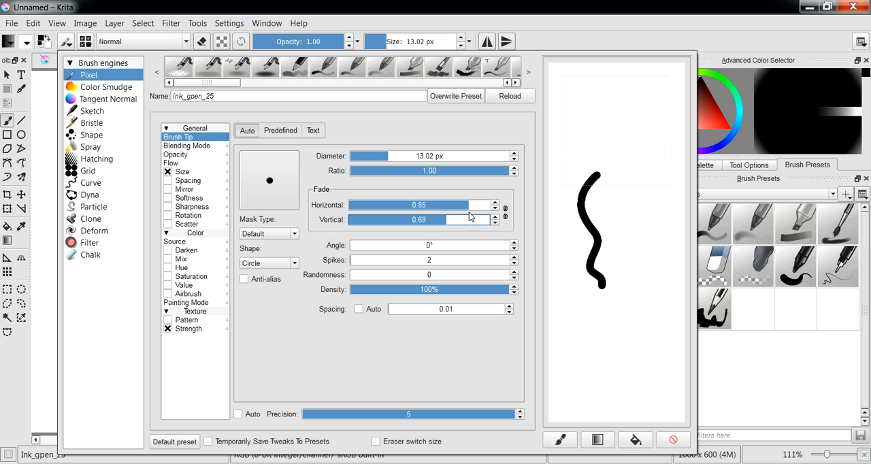
- Link the horizontal and vertical fade, set both to 0.90, and test the brush in the scratchpad, clearing it
{"action": "left_click", "coordinate": [505, 213]}
{"action": "left_click_drag", "start_coordinate": [457, 206], "coordinate": [474, 211]}
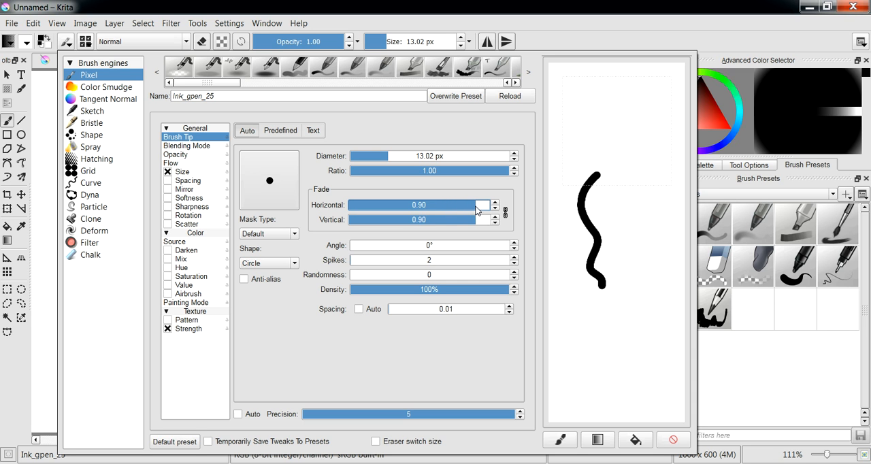
{"action": "mouse_move", "coordinate": [637, 184]}
{"action": "left_mouse_down"}
{"action": "mouse_move", "coordinate": [622, 214]}
{"action": "mouse_move", "coordinate": [635, 284]}
{"action": "mouse_move", "coordinate": [631, 333]}
{"action": "mouse_move", "coordinate": [610, 359]}
{"action": "mouse_move", "coordinate": [617, 315]}
{"action": "mouse_move", "coordinate": [606, 232]}
{"action": "mouse_move", "coordinate": [625, 132]}
{"action": "mouse_move", "coordinate": [589, 159]}
{"action": "mouse_move", "coordinate": [605, 230]}
{"action": "mouse_move", "coordinate": [608, 325]}
{"action": "left_mouse_up"}
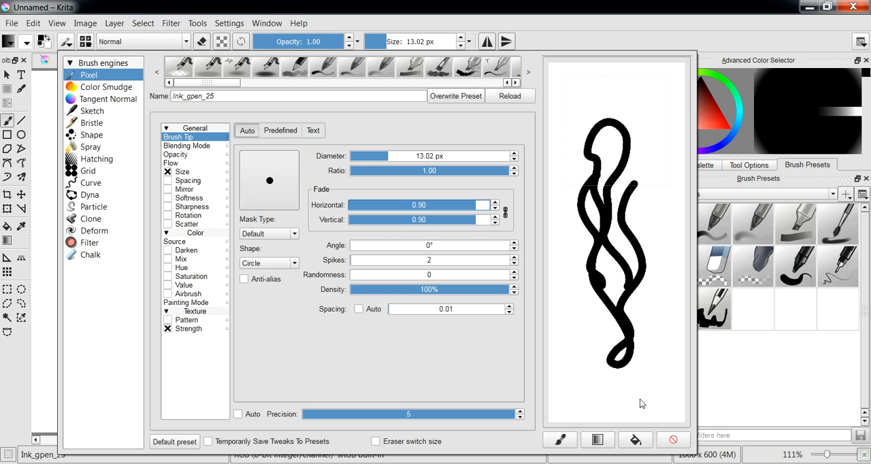
{"action": "left_click", "coordinate": [673, 439]}
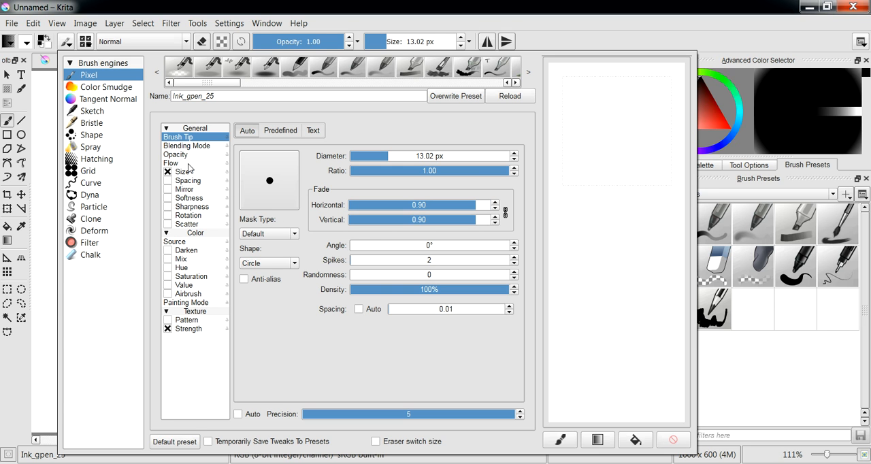
- Enable the brush's Scatter option, fill the scratchpad with a test stroke, and disable Scatter
{"action": "left_click", "coordinate": [187, 225]}
{"action": "left_click", "coordinate": [167, 224]}
{"action": "mouse_move", "coordinate": [555, 126]}
{"action": "left_mouse_down"}
{"action": "mouse_move", "coordinate": [576, 177]}
{"action": "mouse_move", "coordinate": [621, 254]}
{"action": "mouse_move", "coordinate": [590, 308]}
{"action": "mouse_move", "coordinate": [588, 352]}
{"action": "mouse_move", "coordinate": [655, 310]}
{"action": "mouse_move", "coordinate": [655, 156]}
{"action": "mouse_move", "coordinate": [615, 94]}
{"action": "mouse_move", "coordinate": [591, 150]}
{"action": "left_mouse_up"}
{"action": "left_click", "coordinate": [168, 225]}
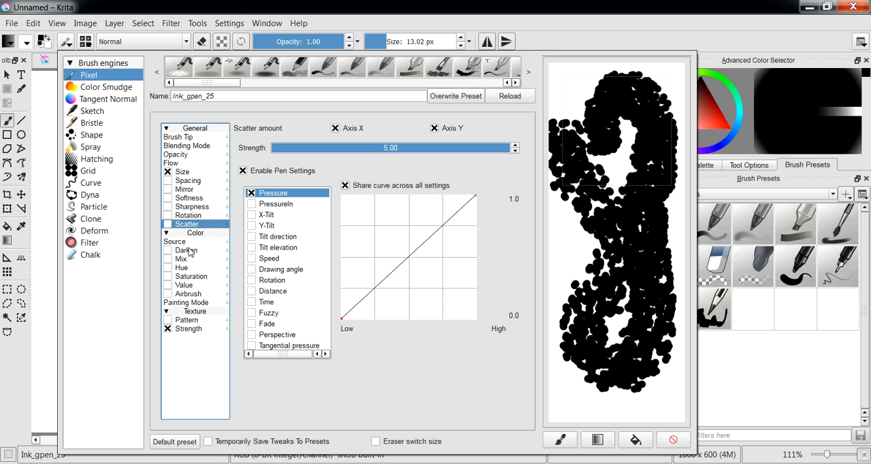
- Enable the texture Pattern with 20_texture-vegetal.png and draw a test stroke in a cleared scratchpad
{"action": "left_click", "coordinate": [188, 251]}
{"action": "left_click", "coordinate": [184, 321]}
{"action": "left_click", "coordinate": [168, 321]}
{"action": "left_click", "coordinate": [387, 187]}
{"action": "left_click", "coordinate": [386, 210]}
{"action": "left_click", "coordinate": [401, 194]}
{"action": "left_click", "coordinate": [387, 215]}
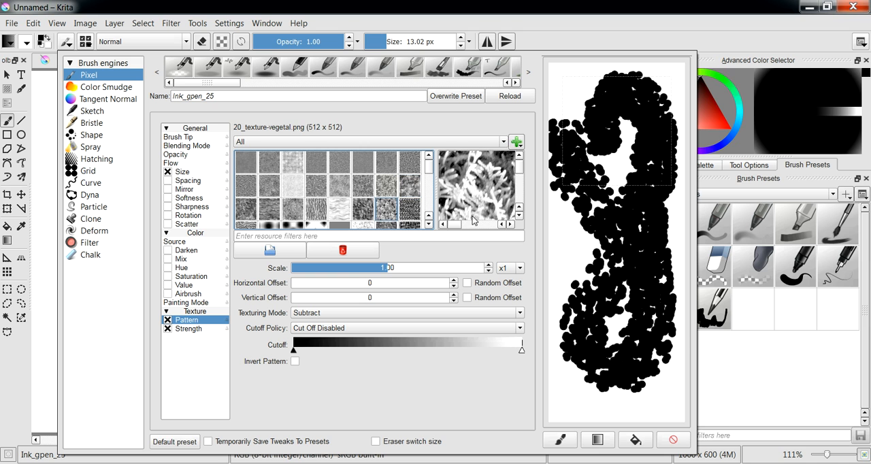
{"action": "left_click", "coordinate": [672, 439]}
{"action": "mouse_move", "coordinate": [620, 383]}
{"action": "left_mouse_down"}
{"action": "mouse_move", "coordinate": [639, 228]}
{"action": "mouse_move", "coordinate": [578, 167]}
{"action": "mouse_move", "coordinate": [593, 310]}
{"action": "left_mouse_up"}
- Test strokes with the 18_texture-bark.png pattern, clear the scratchpad and disable the texture Pattern
{"action": "scroll", "coordinate": [512, 170], "scroll_direction": "down", "scroll_amount": 3}
{"action": "left_click", "coordinate": [326, 208]}
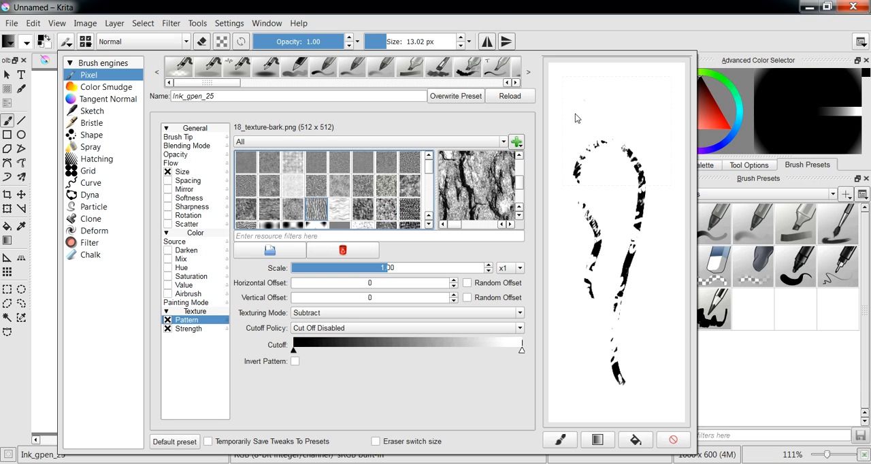
{"action": "left_click_drag", "start_coordinate": [584, 100], "coordinate": [562, 227]}
{"action": "mouse_move", "coordinate": [564, 333]}
{"action": "left_mouse_down"}
{"action": "mouse_move", "coordinate": [614, 185]}
{"action": "mouse_move", "coordinate": [630, 225]}
{"action": "mouse_move", "coordinate": [656, 207]}
{"action": "mouse_move", "coordinate": [650, 330]}
{"action": "left_mouse_up"}
{"action": "left_click", "coordinate": [672, 441]}
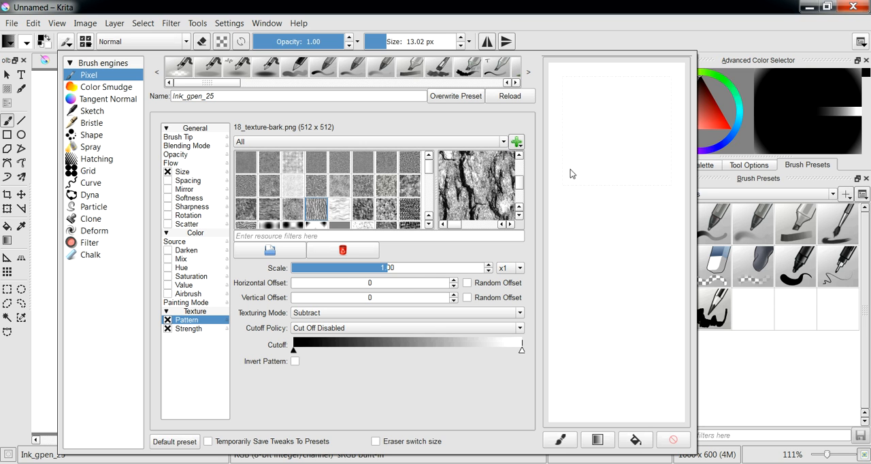
{"action": "left_click", "coordinate": [167, 320]}
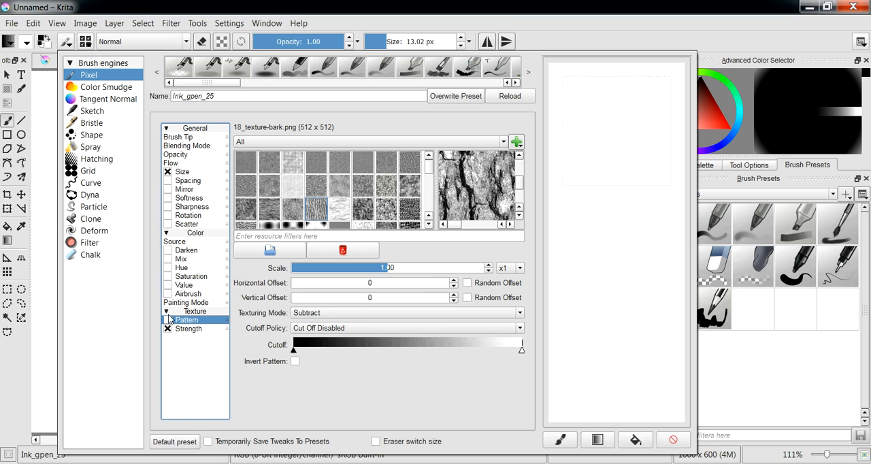
- Bring up the brush's Darken settings, draw a test stroke in the scratchpad and choose a red foreground color
{"action": "left_click", "coordinate": [197, 252]}
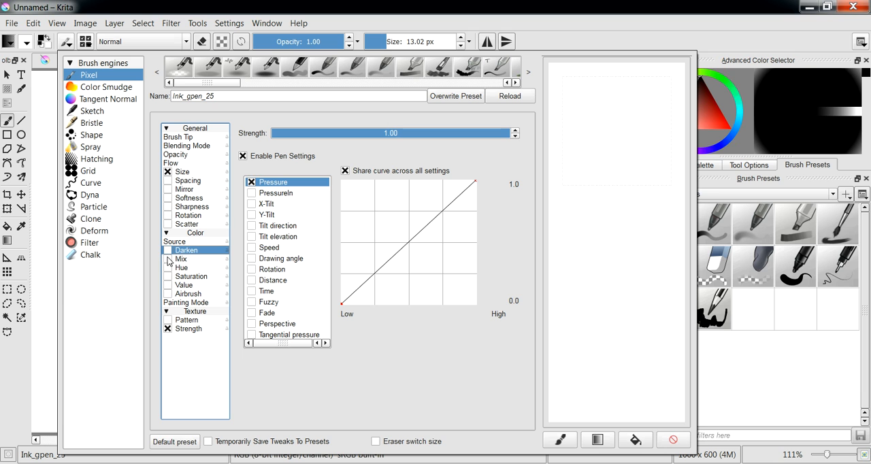
{"action": "mouse_move", "coordinate": [585, 161]}
{"action": "left_mouse_down"}
{"action": "mouse_move", "coordinate": [597, 247]}
{"action": "mouse_move", "coordinate": [578, 273]}
{"action": "mouse_move", "coordinate": [591, 288]}
{"action": "left_mouse_up"}
{"action": "left_click", "coordinate": [711, 114]}
{"action": "left_click", "coordinate": [711, 117]}
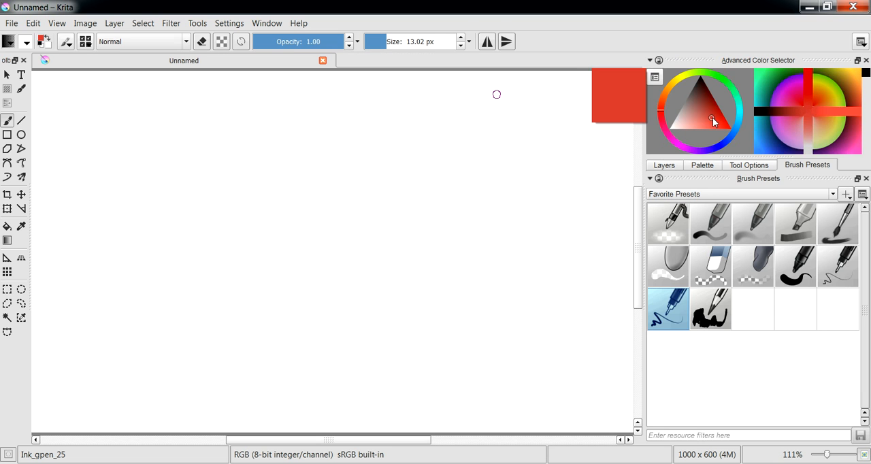
- Scribble overlapping red test strokes on the canvas with the Darken brush and clear the canvas
{"action": "mouse_move", "coordinate": [343, 178]}
{"action": "left_mouse_down"}
{"action": "mouse_move", "coordinate": [323, 249]}
{"action": "mouse_move", "coordinate": [378, 230]}
{"action": "mouse_move", "coordinate": [392, 204]}
{"action": "mouse_move", "coordinate": [407, 233]}
{"action": "left_mouse_up"}
{"action": "mouse_move", "coordinate": [320, 261]}
{"action": "left_mouse_down"}
{"action": "mouse_move", "coordinate": [381, 198]}
{"action": "mouse_move", "coordinate": [404, 212]}
{"action": "left_mouse_up"}
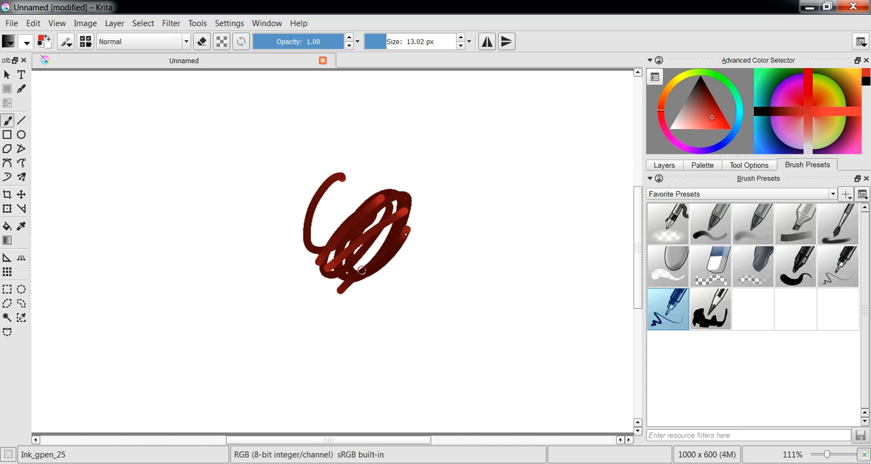
{"action": "mouse_move", "coordinate": [337, 291]}
{"action": "left_mouse_down"}
{"action": "mouse_move", "coordinate": [424, 214]}
{"action": "mouse_move", "coordinate": [405, 238]}
{"action": "left_mouse_up"}
{"action": "key", "text": "Delete"}
- Draw looping and overlapping red strokes on the cleared canvas to test the Darken effect
{"action": "mouse_move", "coordinate": [132, 206]}
{"action": "left_mouse_down"}
{"action": "mouse_move", "coordinate": [159, 279]}
{"action": "mouse_move", "coordinate": [156, 190]}
{"action": "mouse_move", "coordinate": [155, 242]}
{"action": "left_mouse_up"}
{"action": "mouse_move", "coordinate": [211, 214]}
{"action": "left_mouse_down"}
{"action": "mouse_move", "coordinate": [241, 227]}
{"action": "mouse_move", "coordinate": [228, 158]}
{"action": "mouse_move", "coordinate": [242, 189]}
{"action": "mouse_move", "coordinate": [268, 202]}
{"action": "mouse_move", "coordinate": [305, 162]}
{"action": "left_mouse_up"}
{"action": "mouse_move", "coordinate": [208, 229]}
{"action": "left_mouse_down"}
{"action": "mouse_move", "coordinate": [246, 190]}
{"action": "mouse_move", "coordinate": [375, 221]}
{"action": "left_mouse_up"}
{"action": "left_click_drag", "start_coordinate": [298, 246], "coordinate": [371, 233]}
{"action": "left_click_drag", "start_coordinate": [249, 282], "coordinate": [340, 214]}
{"action": "left_click_drag", "start_coordinate": [196, 294], "coordinate": [289, 200]}
{"action": "mouse_move", "coordinate": [169, 270]}
{"action": "left_mouse_down"}
{"action": "mouse_move", "coordinate": [248, 190]}
{"action": "mouse_move", "coordinate": [309, 202]}
{"action": "mouse_move", "coordinate": [406, 159]}
{"action": "mouse_move", "coordinate": [241, 208]}
{"action": "left_mouse_up"}
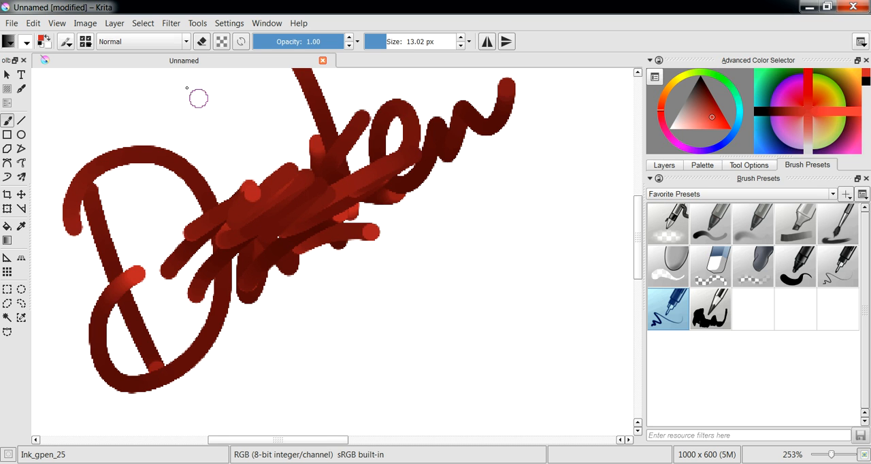
- Switch the brush's color option from Darken to Hue and draw a test stroke in the scratchpad
{"action": "left_click", "coordinate": [65, 43]}
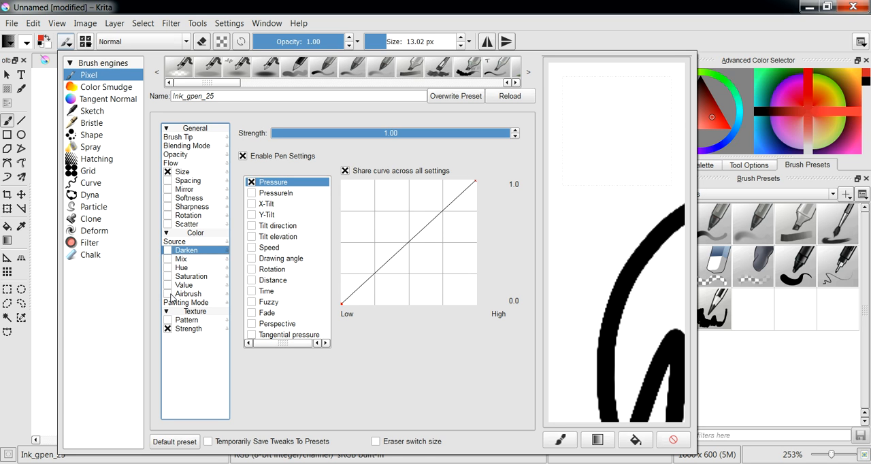
{"action": "left_click", "coordinate": [168, 268]}
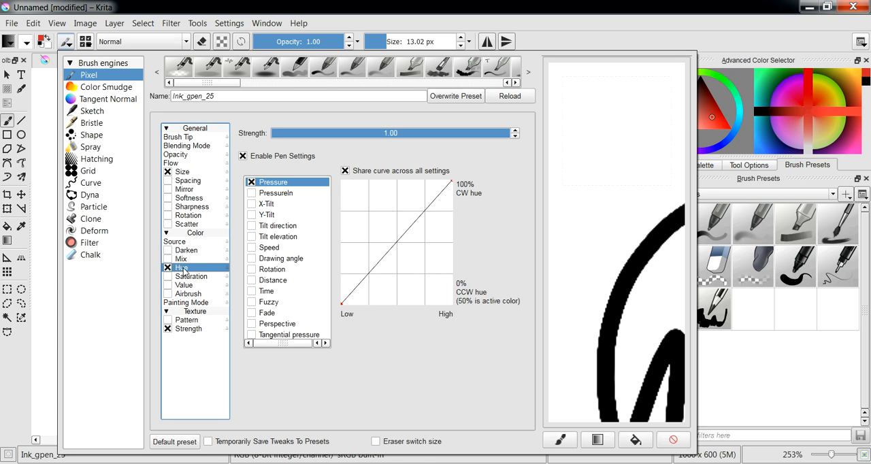
{"action": "mouse_move", "coordinate": [594, 145]}
{"action": "left_mouse_down"}
{"action": "mouse_move", "coordinate": [580, 198]}
{"action": "mouse_move", "coordinate": [593, 213]}
{"action": "mouse_move", "coordinate": [619, 194]}
{"action": "mouse_move", "coordinate": [596, 238]}
{"action": "mouse_move", "coordinate": [626, 240]}
{"action": "mouse_move", "coordinate": [601, 279]}
{"action": "mouse_move", "coordinate": [620, 280]}
{"action": "mouse_move", "coordinate": [614, 323]}
{"action": "left_mouse_up"}
- Add the brush's Saturation and Mix options and draw a zigzag test stroke in the scratchpad
{"action": "left_click", "coordinate": [167, 276]}
{"action": "left_click", "coordinate": [168, 258]}
{"action": "mouse_move", "coordinate": [664, 86]}
{"action": "left_mouse_down"}
{"action": "mouse_move", "coordinate": [631, 135]}
{"action": "mouse_move", "coordinate": [630, 104]}
{"action": "mouse_move", "coordinate": [604, 149]}
{"action": "mouse_move", "coordinate": [634, 201]}
{"action": "mouse_move", "coordinate": [616, 226]}
{"action": "mouse_move", "coordinate": [632, 270]}
{"action": "mouse_move", "coordinate": [599, 351]}
{"action": "left_mouse_up"}
- Disable the brush's Mix, Hue and Saturation options
{"action": "left_click", "coordinate": [167, 258]}
{"action": "left_click", "coordinate": [168, 268]}
{"action": "left_click", "coordinate": [167, 277]}
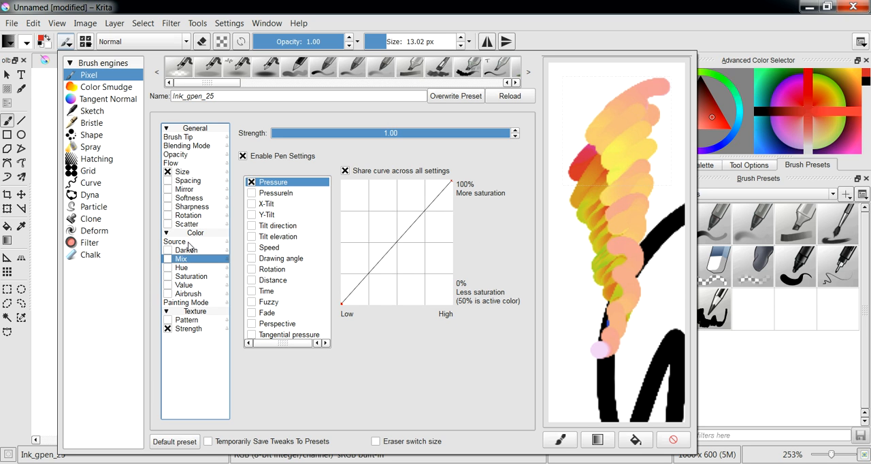
- Turn off the Size option and its pen settings, and draw a test stroke in the scratchpad
{"action": "left_click", "coordinate": [189, 173]}
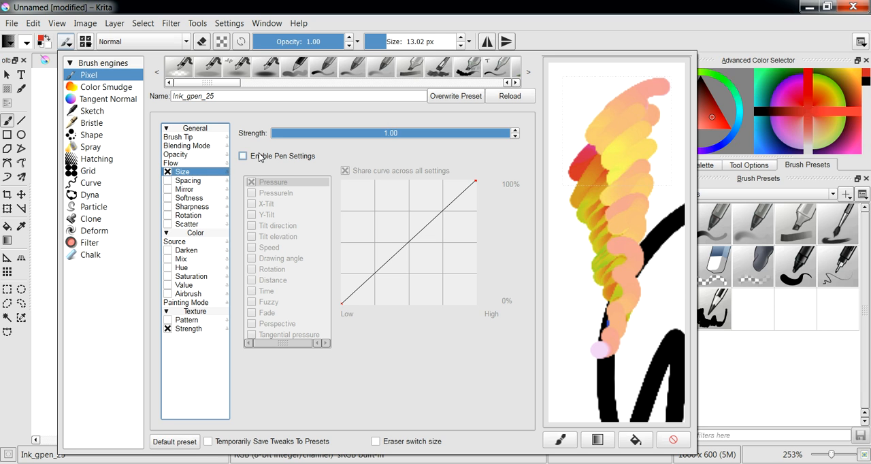
{"action": "left_click", "coordinate": [167, 172]}
{"action": "mouse_move", "coordinate": [599, 85]}
{"action": "left_mouse_down"}
{"action": "mouse_move", "coordinate": [564, 158]}
{"action": "mouse_move", "coordinate": [565, 317]}
{"action": "mouse_move", "coordinate": [578, 350]}
{"action": "left_mouse_up"}
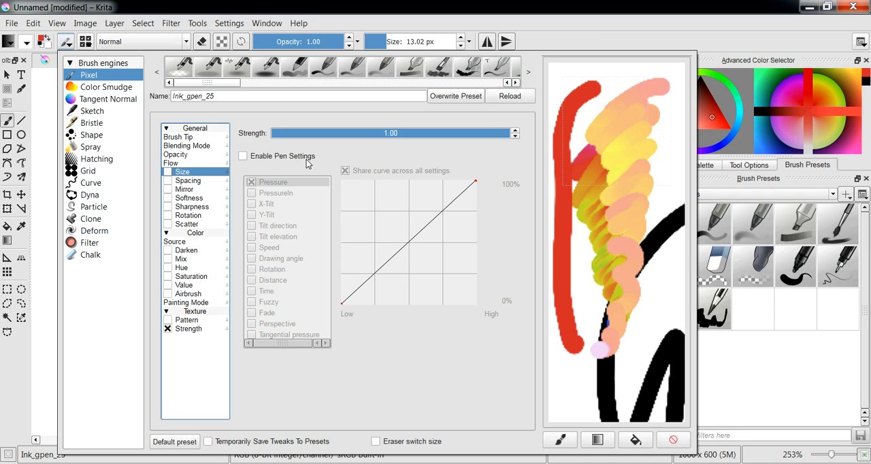
- Re-enable Size, draw a test stroke at reduced strength, and restore the Size strength to 1.00
{"action": "left_click", "coordinate": [168, 172]}
{"action": "left_click_drag", "start_coordinate": [465, 140], "coordinate": [368, 137]}
{"action": "mouse_move", "coordinate": [633, 73]}
{"action": "left_mouse_down"}
{"action": "mouse_move", "coordinate": [657, 216]}
{"action": "mouse_move", "coordinate": [659, 348]}
{"action": "left_mouse_up"}
{"action": "mouse_move", "coordinate": [381, 136]}
{"action": "left_mouse_down"}
{"action": "mouse_move", "coordinate": [501, 136]}
{"action": "mouse_move", "coordinate": [551, 124]}
{"action": "left_mouse_up"}
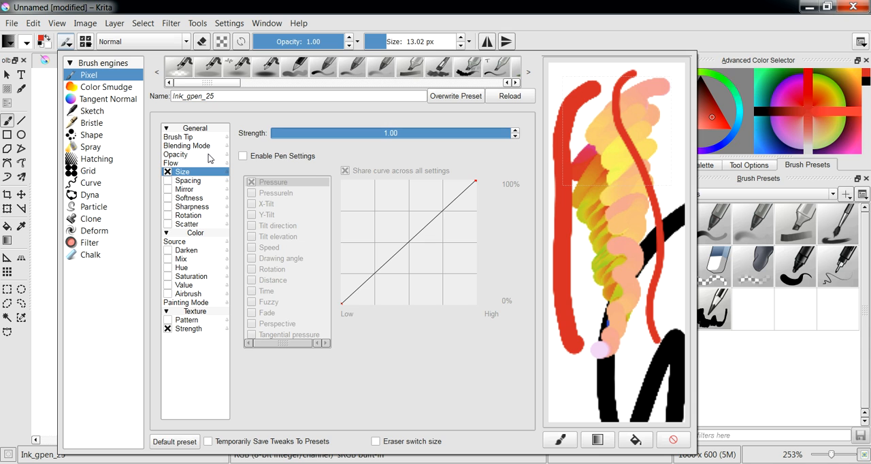
- Enable Anti-alias for the brush tip and draw a red looping test stroke in the cleared scratchpad
{"action": "left_click", "coordinate": [178, 138]}
{"action": "left_click", "coordinate": [244, 280]}
{"action": "left_click", "coordinate": [673, 439]}
{"action": "mouse_move", "coordinate": [584, 301]}
{"action": "left_mouse_down"}
{"action": "mouse_move", "coordinate": [611, 133]}
{"action": "mouse_move", "coordinate": [615, 213]}
{"action": "left_mouse_up"}
- Choose black as the foreground color and draw a wavy test stroke on the canvas and in the scratchpad
{"action": "left_click_drag", "start_coordinate": [710, 96], "coordinate": [700, 74]}
{"action": "left_click_drag", "start_coordinate": [568, 140], "coordinate": [561, 350]}
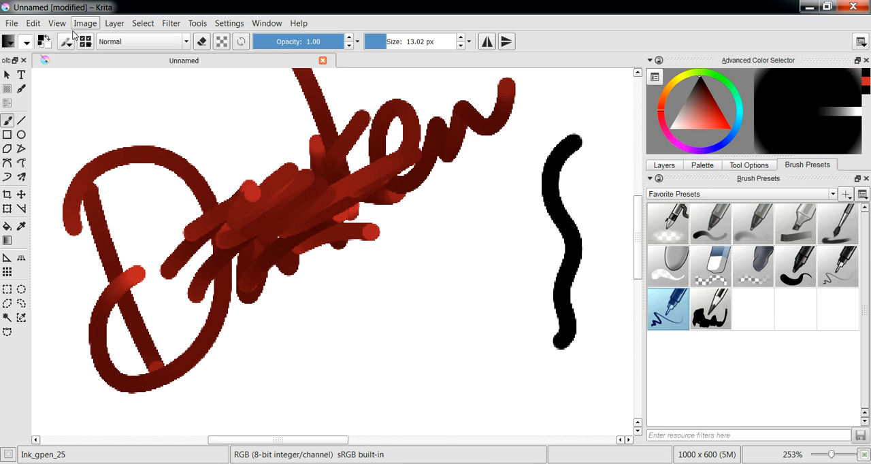
{"action": "left_click", "coordinate": [70, 42]}
{"action": "left_click_drag", "start_coordinate": [614, 246], "coordinate": [627, 349]}
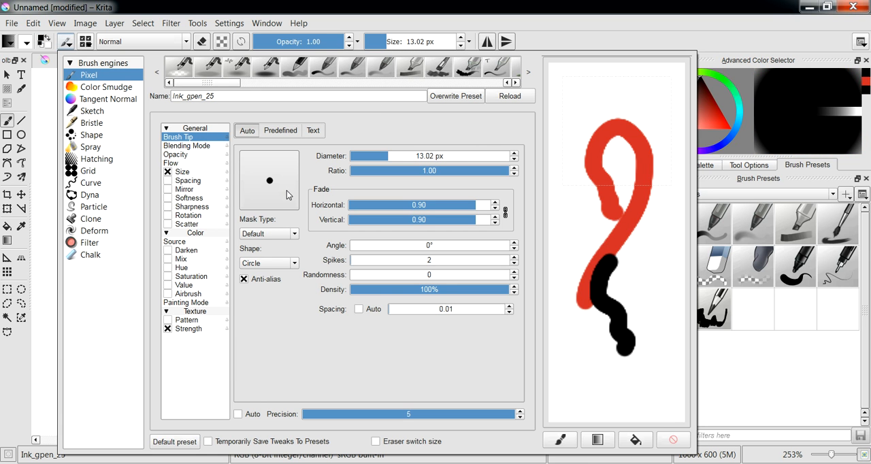
- Draw a longer wavy black stroke on the canvas beside the short black one
{"action": "left_click", "coordinate": [43, 305]}
{"action": "key", "text": "ctrl+minus"}
{"action": "key", "text": "ctrl+minus"}
{"action": "key", "text": "ctrl+minus"}
{"action": "key", "text": "ctrl+minus"}
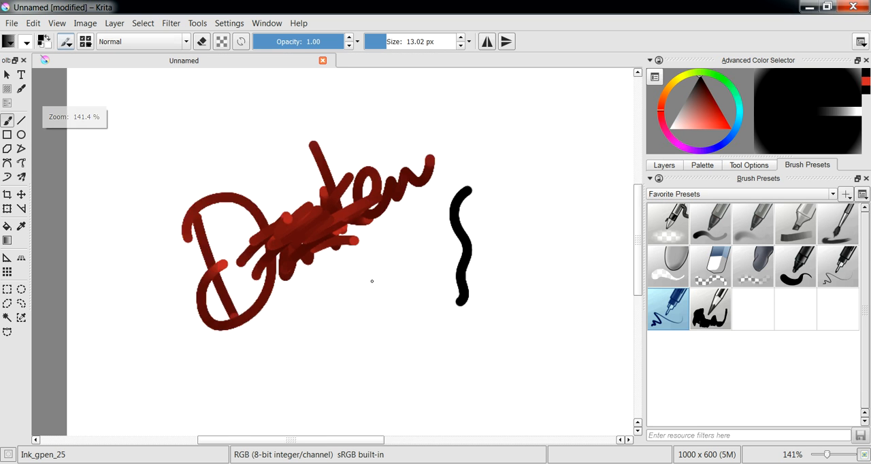
{"action": "mouse_move", "coordinate": [445, 183]}
{"action": "left_mouse_down"}
{"action": "mouse_move", "coordinate": [443, 237]}
{"action": "mouse_move", "coordinate": [459, 322]}
{"action": "left_mouse_up"}
- Compare scratchpad stroke sizes by drawing one test stroke at 83% canvas zoom and another at 676%
{"action": "left_click_drag", "start_coordinate": [474, 257], "coordinate": [473, 236]}
{"action": "left_click", "coordinate": [65, 41]}
{"action": "mouse_move", "coordinate": [573, 218]}
{"action": "left_mouse_down"}
{"action": "mouse_move", "coordinate": [602, 220]}
{"action": "mouse_move", "coordinate": [616, 372]}
{"action": "left_mouse_up"}
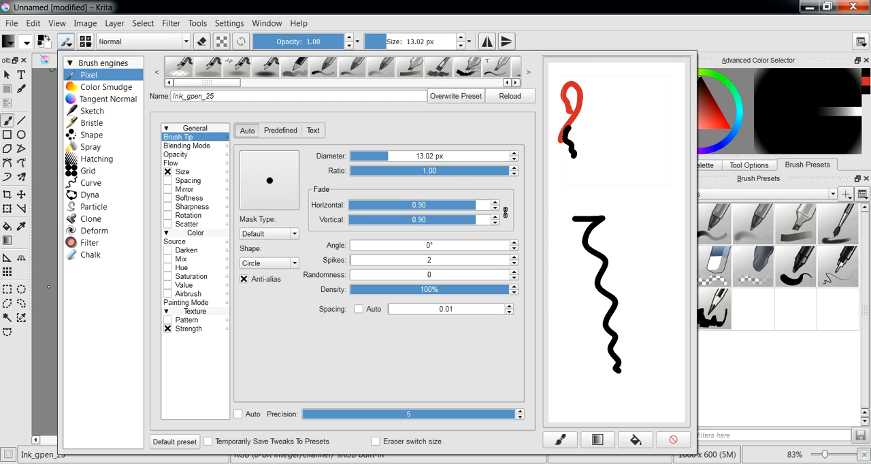
{"action": "left_click", "coordinate": [45, 279]}
{"action": "mouse_move", "coordinate": [433, 243]}
{"action": "left_mouse_down"}
{"action": "mouse_move", "coordinate": [562, 146]}
{"action": "mouse_move", "coordinate": [490, 152]}
{"action": "mouse_move", "coordinate": [442, 234]}
{"action": "left_mouse_up"}
{"action": "left_click", "coordinate": [65, 41]}
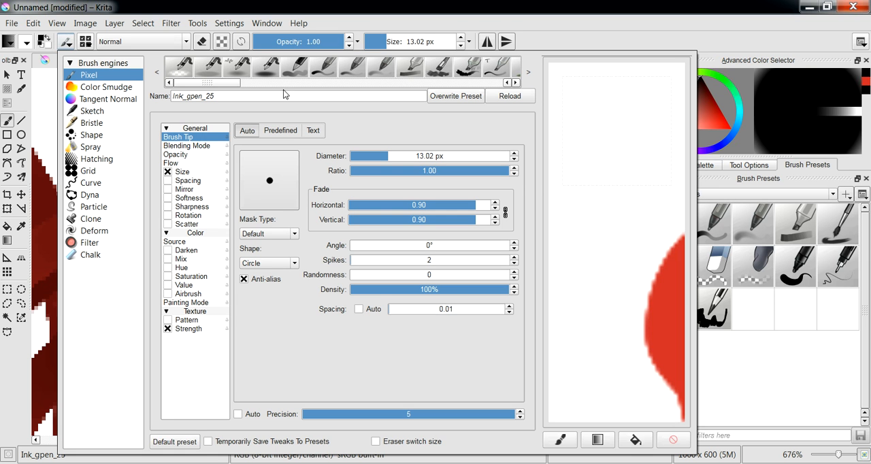
{"action": "left_click_drag", "start_coordinate": [602, 201], "coordinate": [613, 366]}
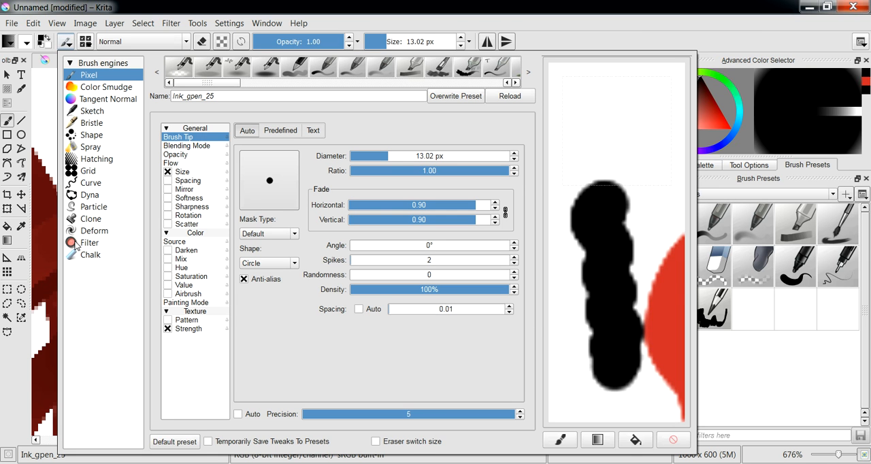
- Set the canvas zoom to 106% and clear the test strokes from the scratchpad
{"action": "left_click", "coordinate": [45, 249]}
{"action": "mouse_move", "coordinate": [367, 228]}
{"action": "left_mouse_down"}
{"action": "mouse_move", "coordinate": [371, 249]}
{"action": "mouse_move", "coordinate": [372, 240]}
{"action": "left_mouse_up"}
{"action": "left_click", "coordinate": [71, 42]}
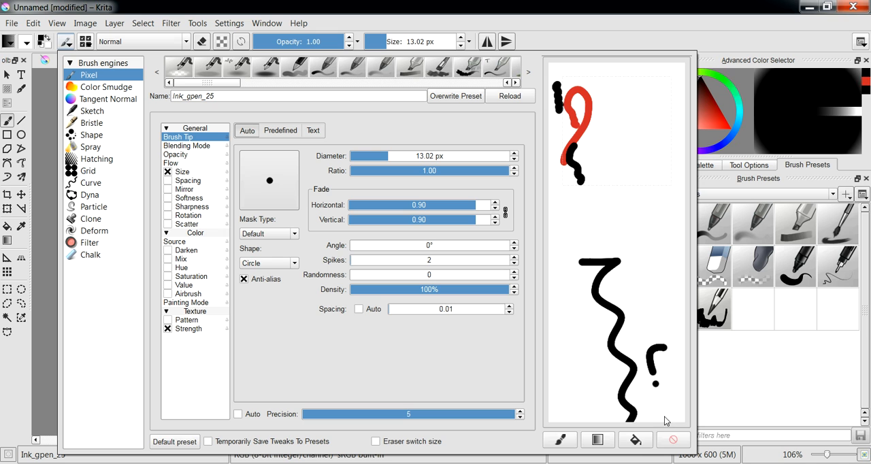
{"action": "left_click", "coordinate": [673, 440]}
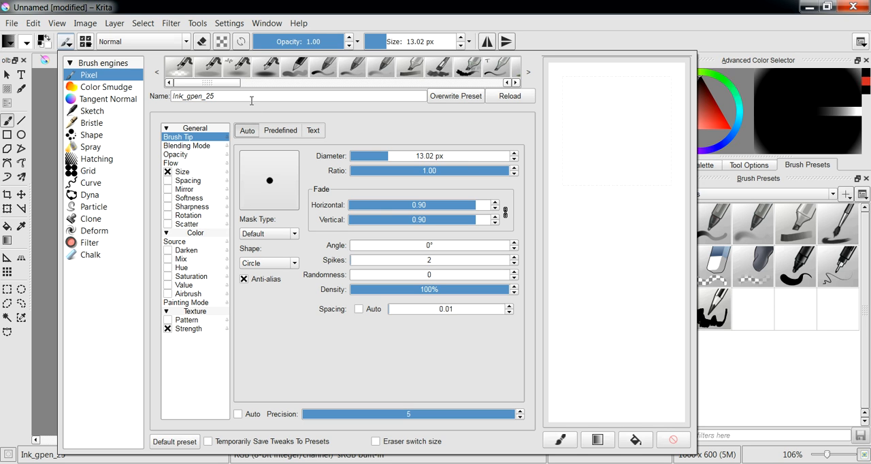
- Try several black test strokes inside and around the scratchpad's preview frame, clearing the scratchpad each time
{"action": "left_click_drag", "start_coordinate": [613, 184], "coordinate": [608, 231]}
{"action": "mouse_move", "coordinate": [599, 316]}
{"action": "left_mouse_down"}
{"action": "mouse_move", "coordinate": [608, 362]}
{"action": "mouse_move", "coordinate": [641, 156]}
{"action": "mouse_move", "coordinate": [620, 96]}
{"action": "mouse_move", "coordinate": [588, 154]}
{"action": "mouse_move", "coordinate": [584, 281]}
{"action": "left_mouse_up"}
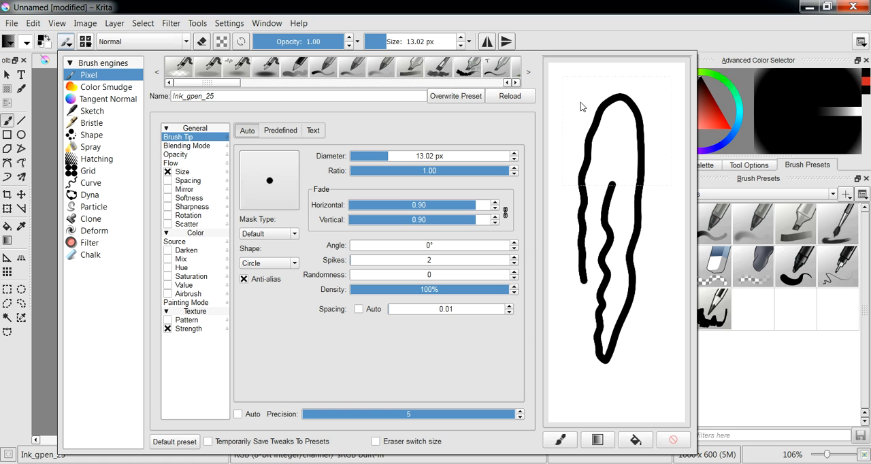
{"action": "left_click", "coordinate": [673, 439]}
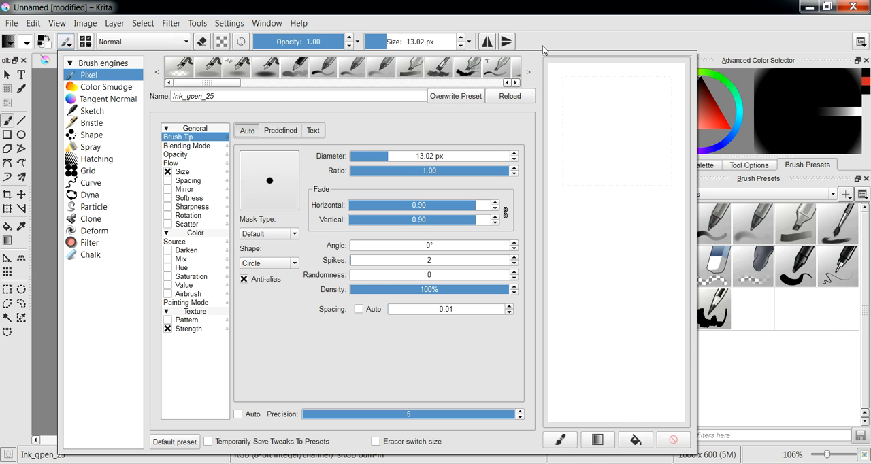
{"action": "mouse_move", "coordinate": [657, 75]}
{"action": "left_mouse_down"}
{"action": "mouse_move", "coordinate": [636, 106]}
{"action": "mouse_move", "coordinate": [644, 116]}
{"action": "mouse_move", "coordinate": [673, 85]}
{"action": "left_mouse_up"}
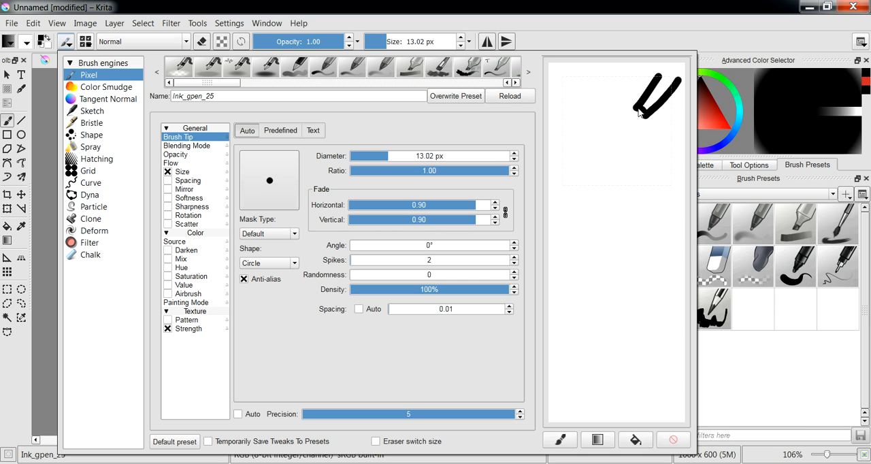
{"action": "left_click", "coordinate": [673, 440]}
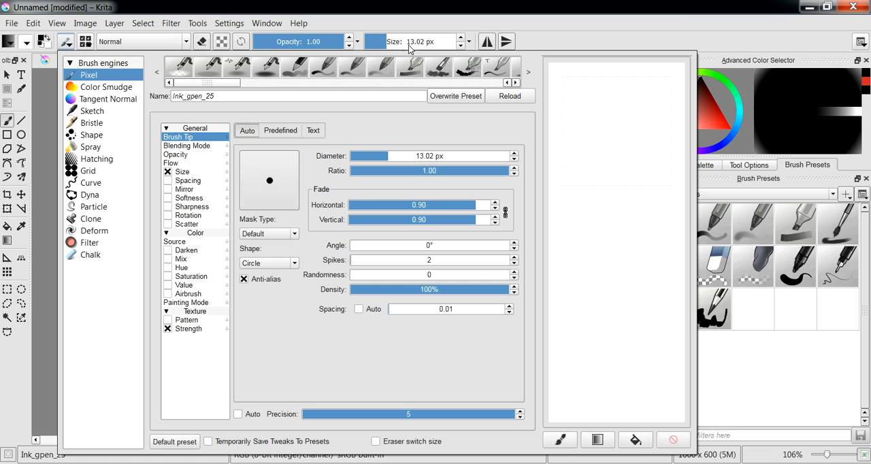
{"action": "left_click_drag", "start_coordinate": [553, 78], "coordinate": [607, 128]}
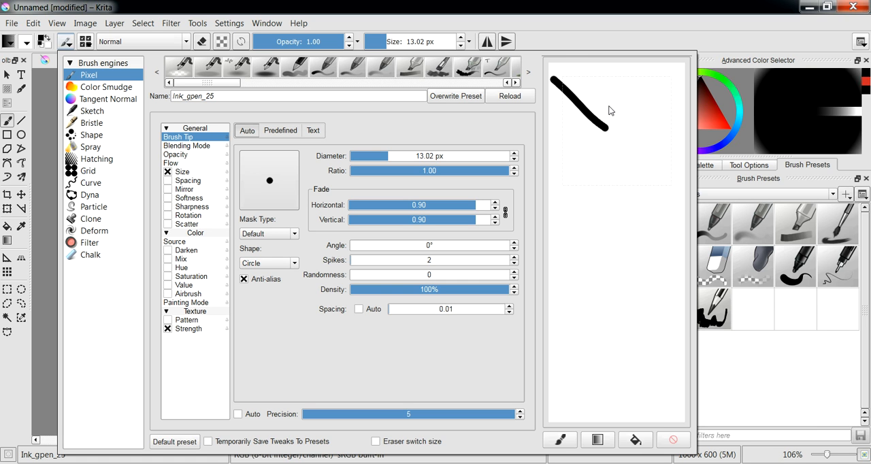
{"action": "mouse_move", "coordinate": [572, 66]}
{"action": "left_mouse_down"}
{"action": "mouse_move", "coordinate": [614, 117]}
{"action": "mouse_move", "coordinate": [604, 131]}
{"action": "mouse_move", "coordinate": [623, 149]}
{"action": "left_mouse_up"}
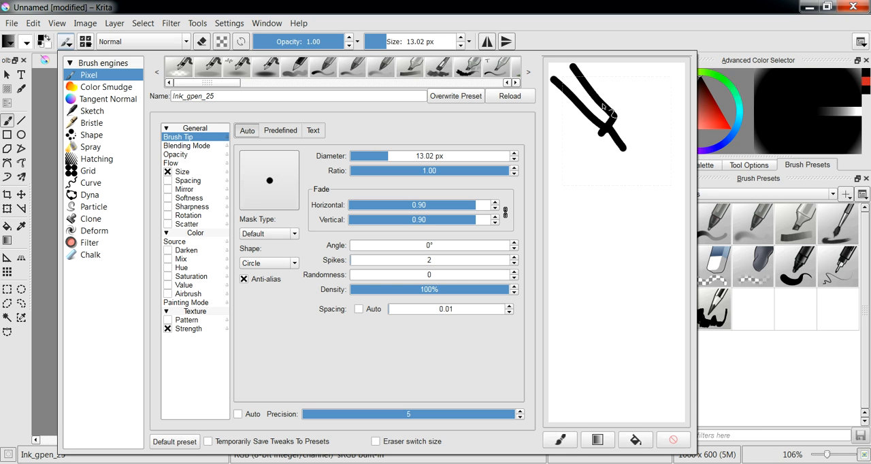
{"action": "left_click", "coordinate": [672, 439]}
- Draw a zigzag icon in the scratchpad's preview frame and save the brush as the preset My Pen
{"action": "mouse_move", "coordinate": [573, 104]}
{"action": "left_mouse_down"}
{"action": "mouse_move", "coordinate": [576, 142]}
{"action": "mouse_move", "coordinate": [643, 121]}
{"action": "mouse_move", "coordinate": [646, 156]}
{"action": "mouse_move", "coordinate": [655, 181]}
{"action": "left_mouse_up"}
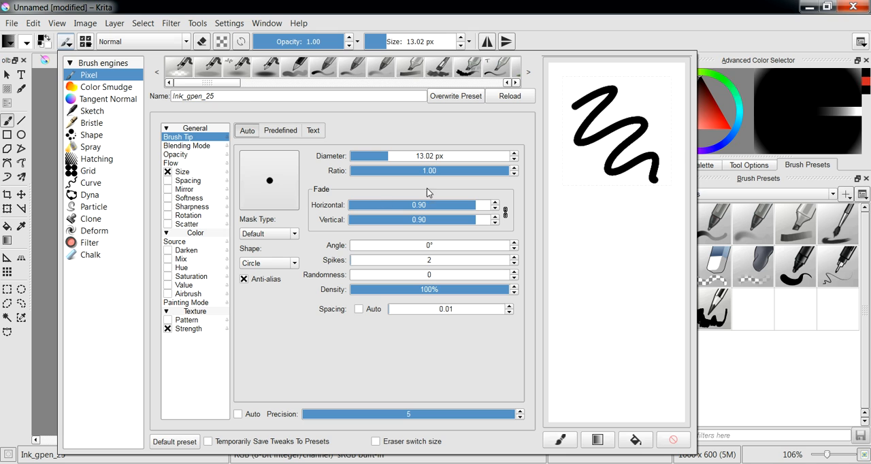
{"action": "left_click_drag", "start_coordinate": [251, 96], "coordinate": [154, 99]}
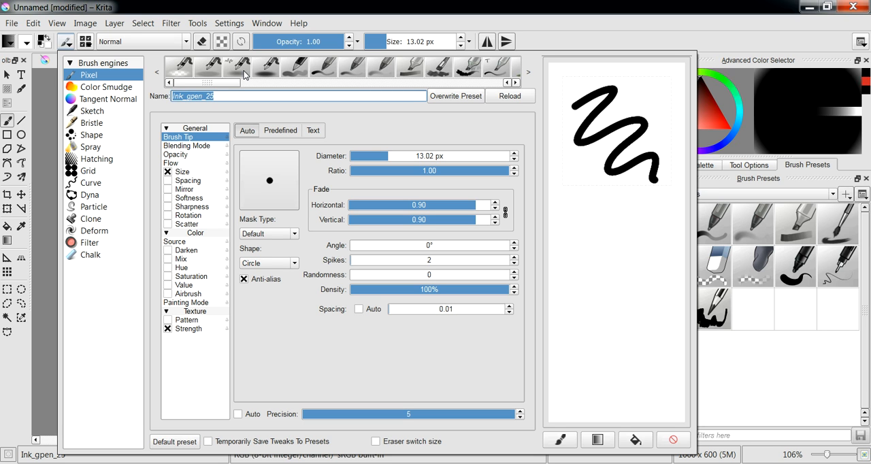
{"action": "type", "text": "My Pen"}
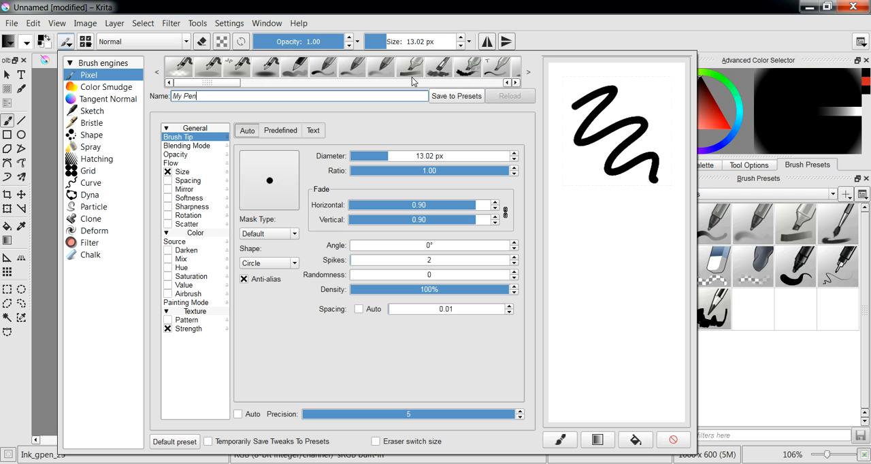
{"action": "left_click", "coordinate": [444, 100]}
- Locate the new preset in the preset strip, compare it with New Ink Brush and MY dETAIL bRUSH, and reselect My Pen
{"action": "left_click_drag", "start_coordinate": [208, 80], "coordinate": [394, 85]}
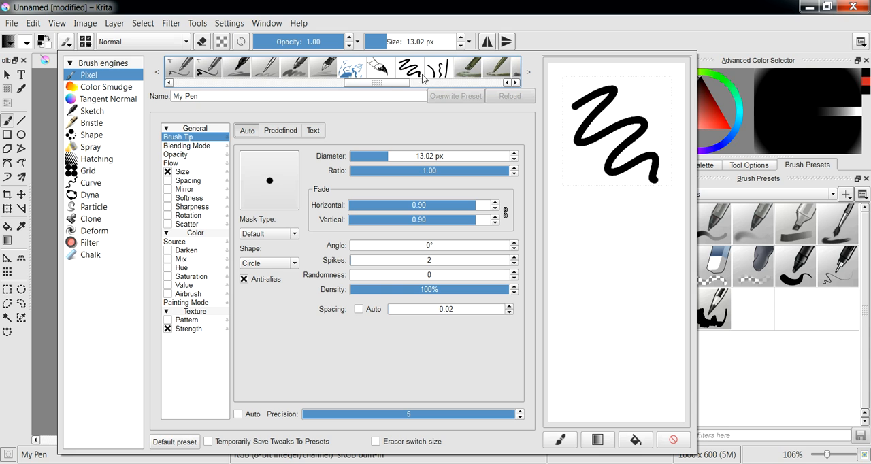
{"action": "left_click", "coordinate": [439, 70]}
{"action": "right_click", "coordinate": [439, 72]}
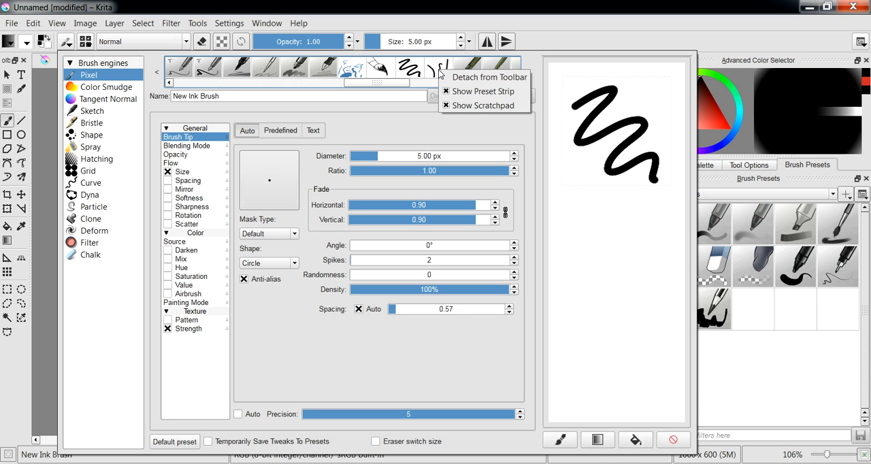
{"action": "left_click", "coordinate": [439, 70]}
{"action": "left_click", "coordinate": [354, 70]}
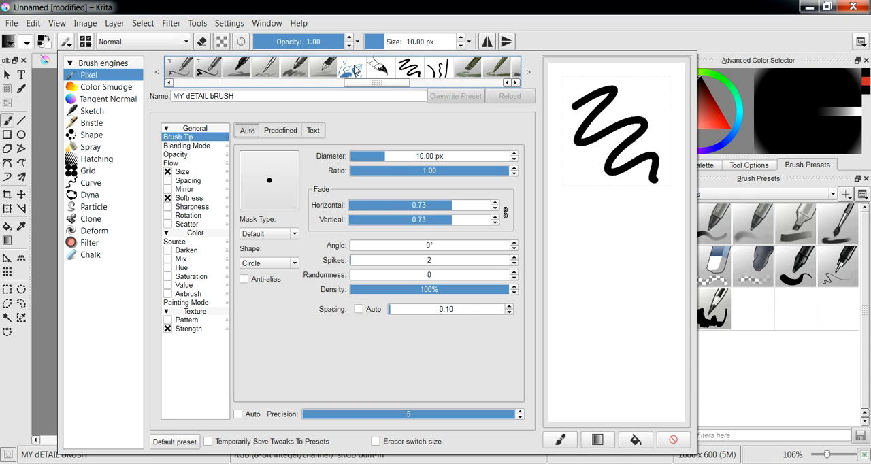
{"action": "left_click", "coordinate": [381, 70]}
{"action": "left_click", "coordinate": [407, 71]}
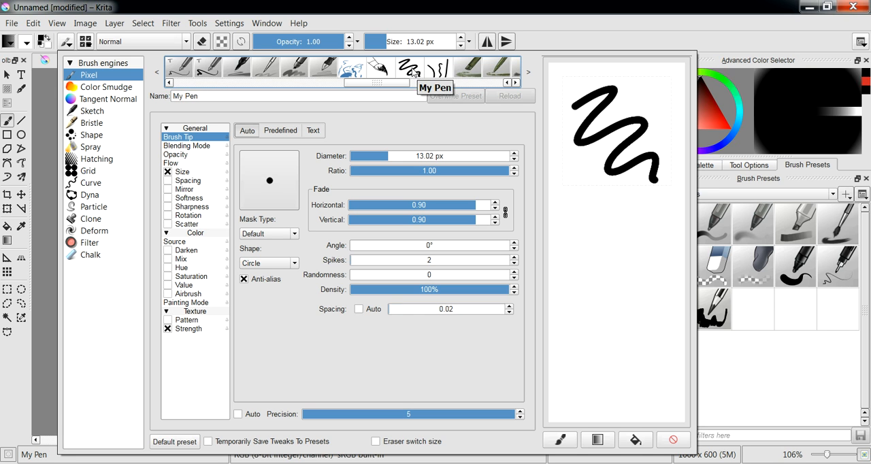
- Load the Layout_circle_soft preset, switch back to My Pen and draw a wavy test stroke in the scratchpad
{"action": "left_click_drag", "start_coordinate": [400, 83], "coordinate": [409, 85]}
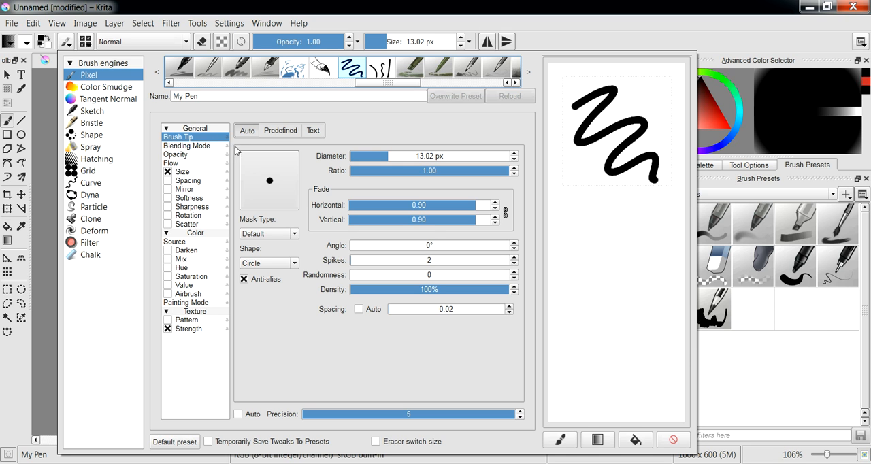
{"action": "left_click", "coordinate": [212, 72]}
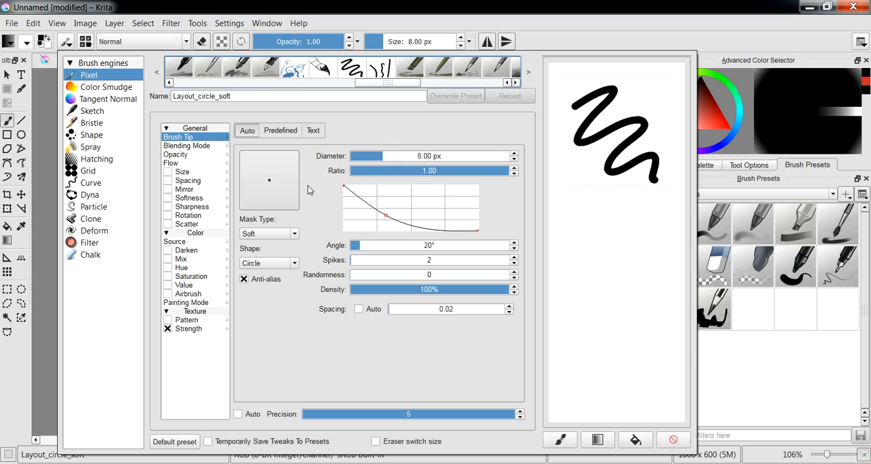
{"action": "left_click", "coordinate": [359, 70]}
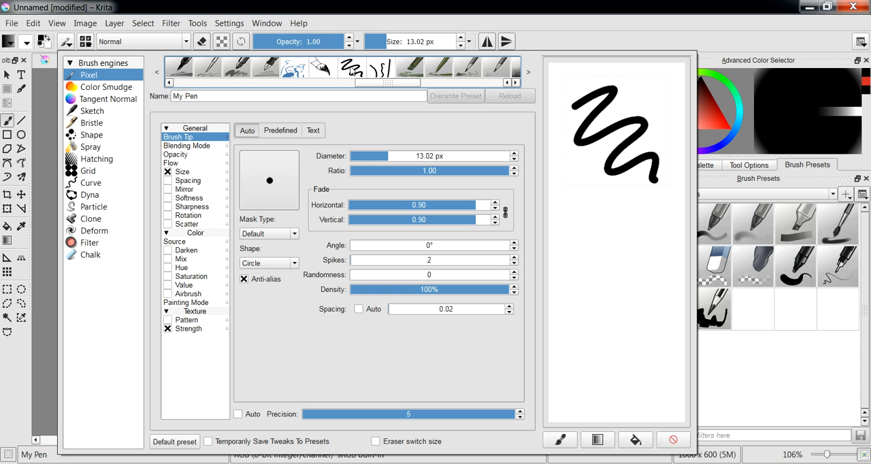
{"action": "left_click_drag", "start_coordinate": [615, 235], "coordinate": [608, 376]}
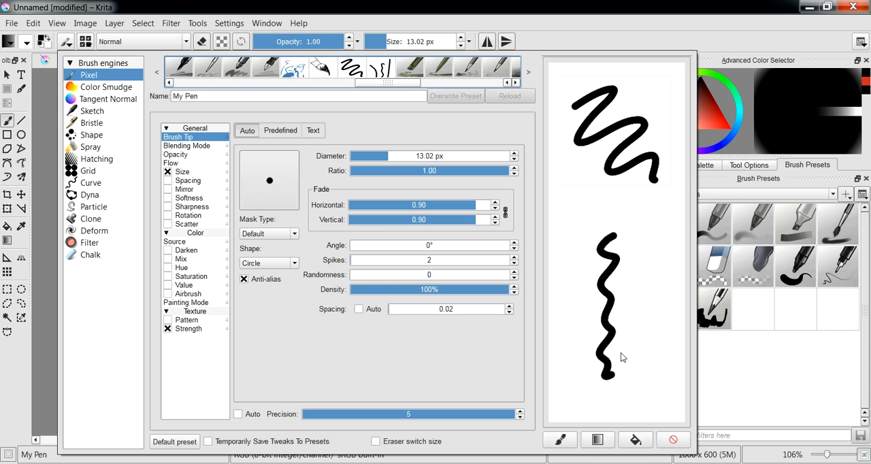
- Close the brush editor and list all brush presets instead of only the favorites
{"action": "left_click", "coordinate": [45, 120]}
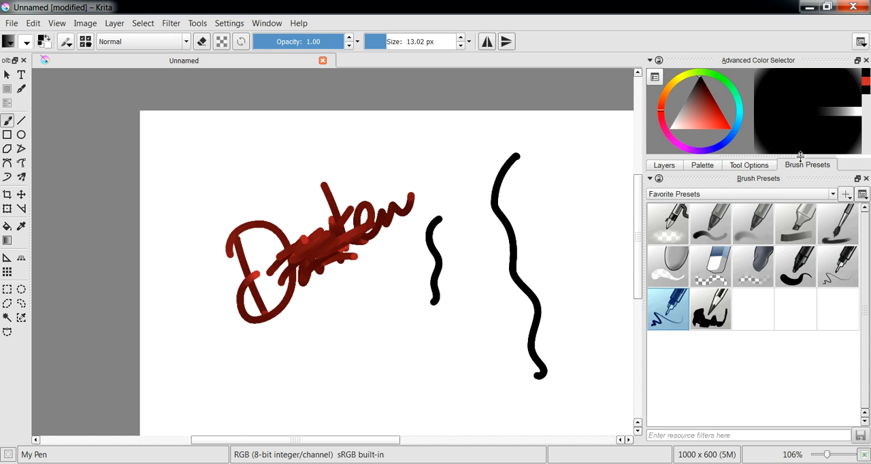
{"action": "left_click", "coordinate": [773, 192]}
{"action": "left_click", "coordinate": [714, 204]}
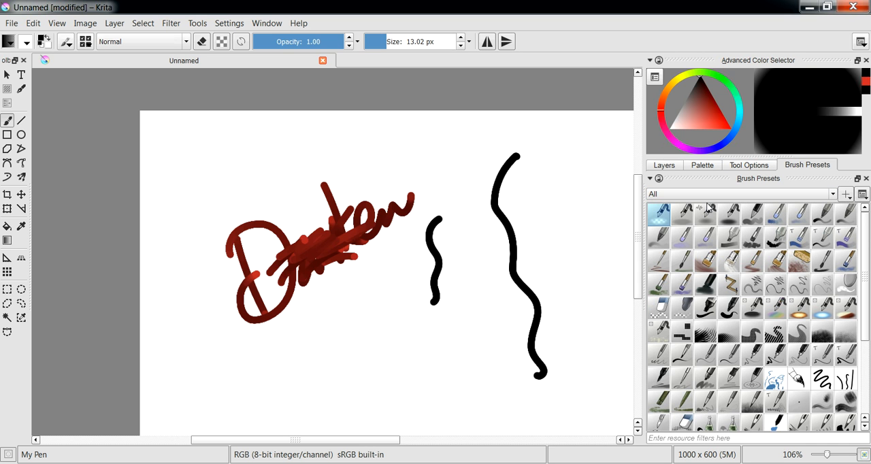
- Draw a long wavy test stroke with the My Pen preset and clear the whole canvas
{"action": "left_click", "coordinate": [825, 378]}
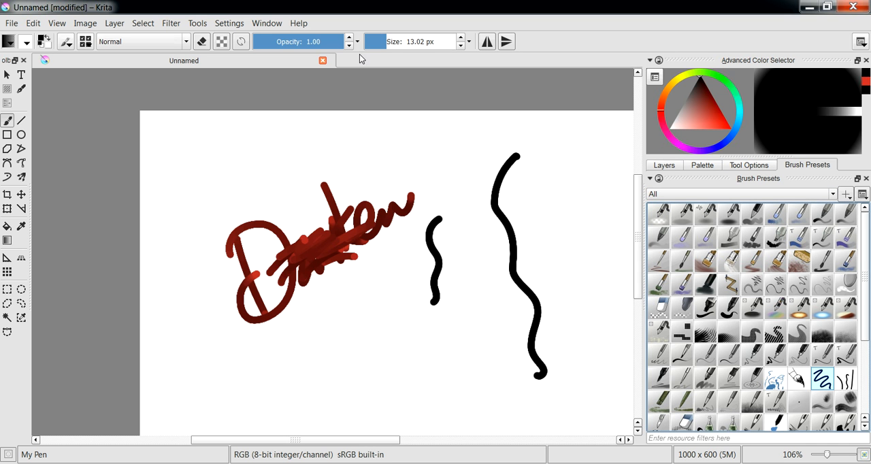
{"action": "mouse_move", "coordinate": [419, 149]}
{"action": "left_mouse_down"}
{"action": "mouse_move", "coordinate": [441, 219]}
{"action": "mouse_move", "coordinate": [492, 292]}
{"action": "mouse_move", "coordinate": [508, 365]}
{"action": "mouse_move", "coordinate": [500, 392]}
{"action": "left_mouse_up"}
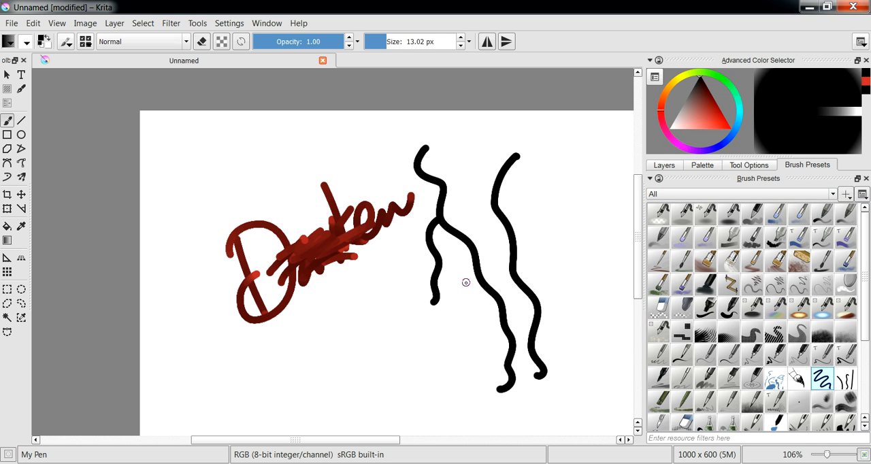
{"action": "key", "text": "Delete"}
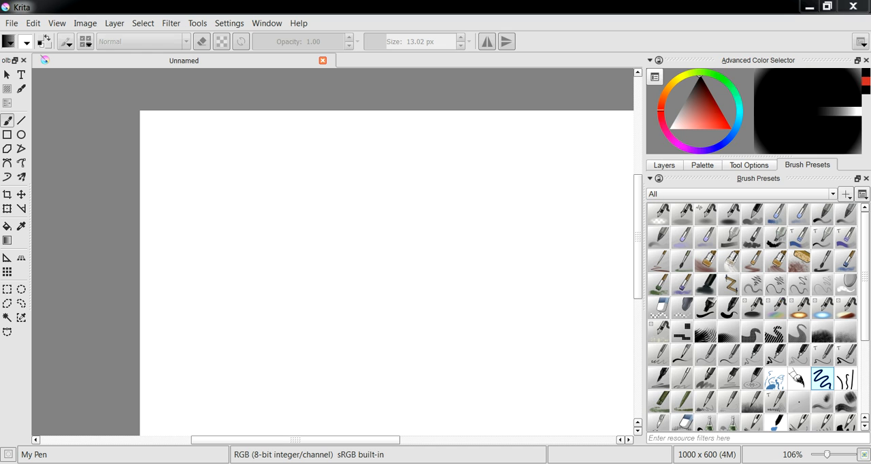
{"action": "left_click", "coordinate": [275, 5]}
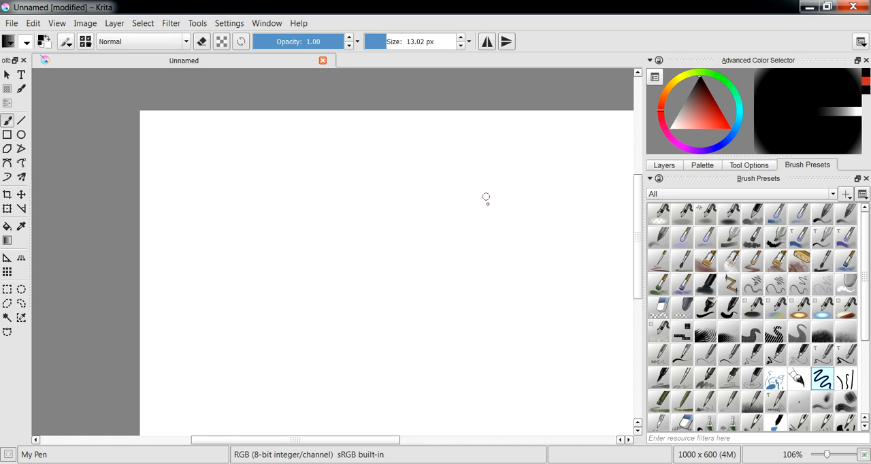
- Open the resource folder from the resource bundle manager
{"action": "left_click", "coordinate": [236, 24]}
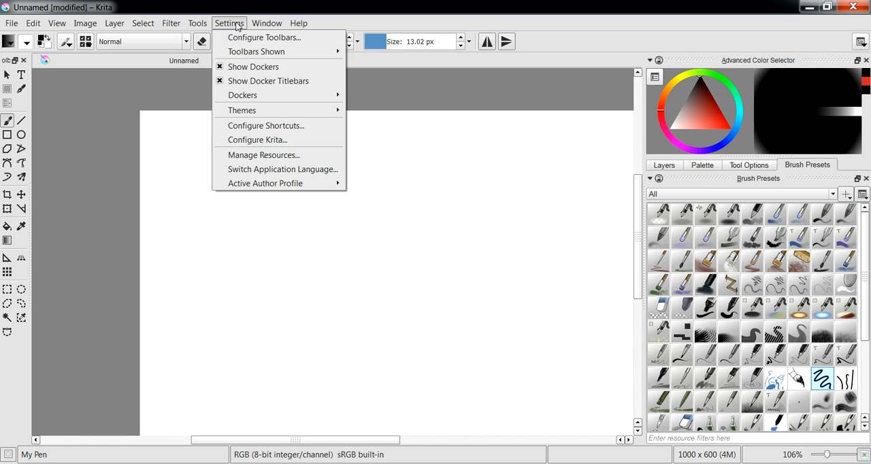
{"action": "left_click", "coordinate": [232, 155]}
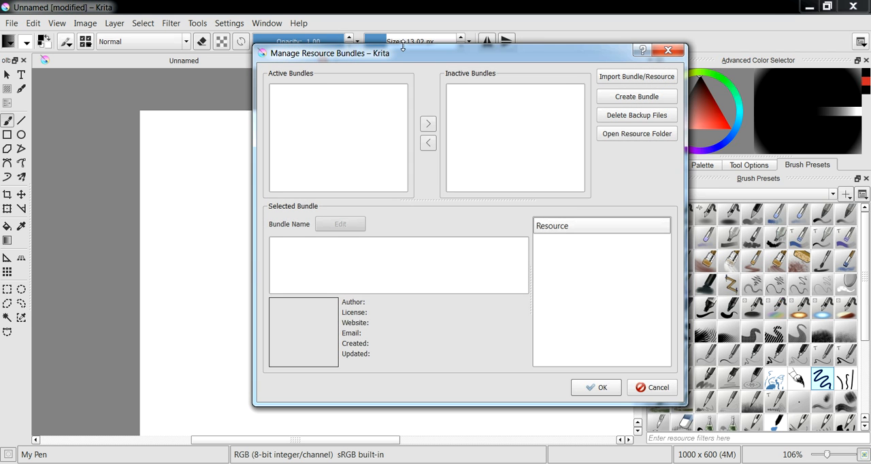
{"action": "left_click_drag", "start_coordinate": [402, 46], "coordinate": [301, 49]}
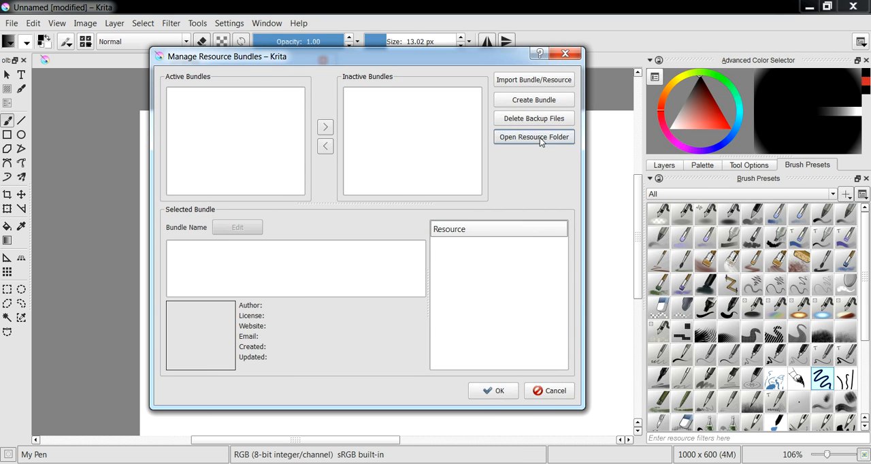
{"action": "left_click", "coordinate": [539, 137]}
{"action": "left_click_drag", "start_coordinate": [547, 17], "coordinate": [398, 19]}
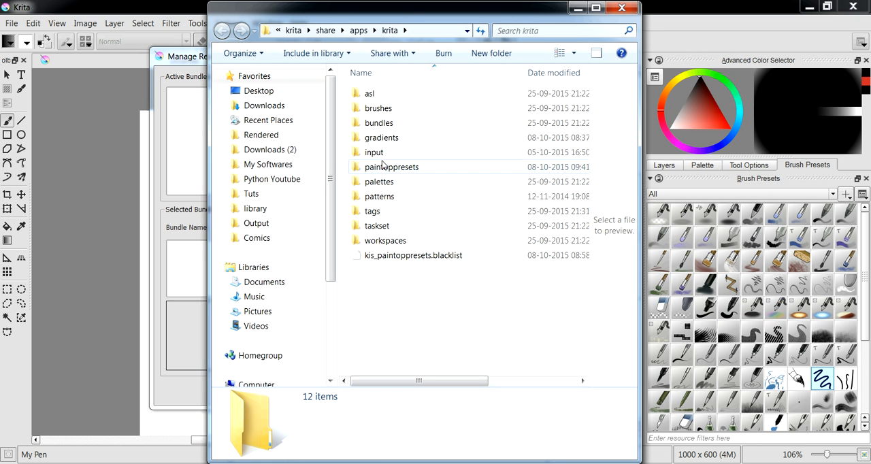
- Inspect the brushes folder, return to the krita folder and open the paintoppresets folder
{"action": "double_click", "coordinate": [378, 108]}
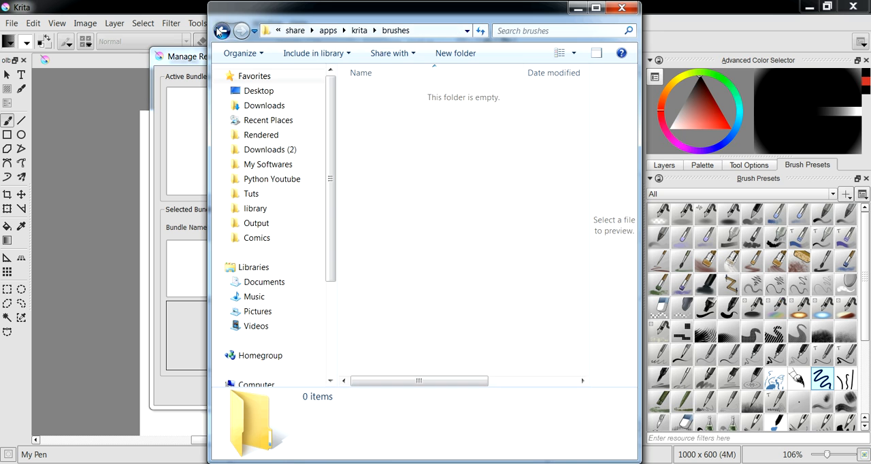
{"action": "left_click", "coordinate": [220, 32]}
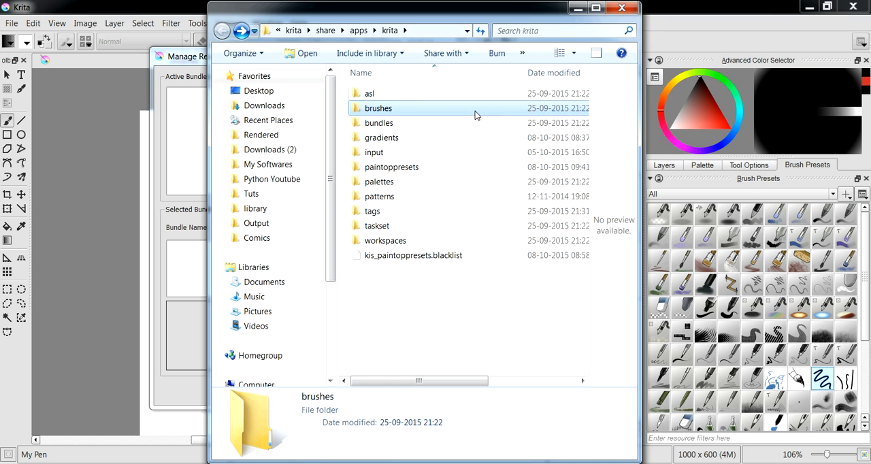
{"action": "left_click", "coordinate": [400, 168]}
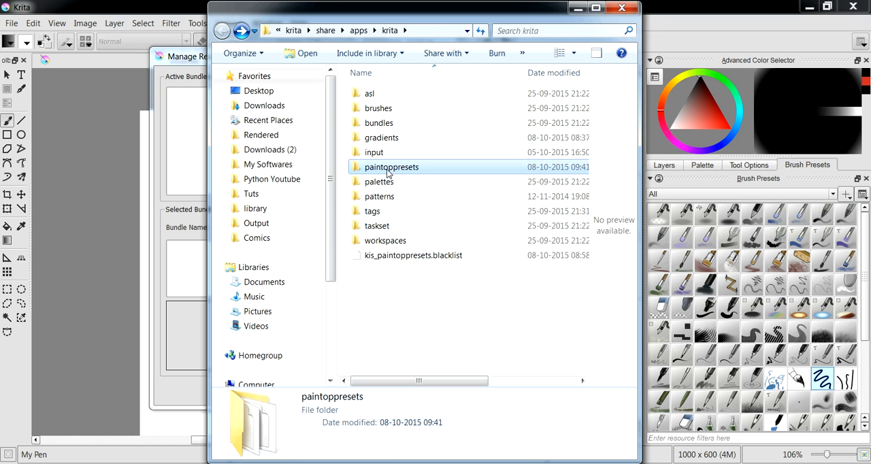
{"action": "mouse_move", "coordinate": [382, 174]}
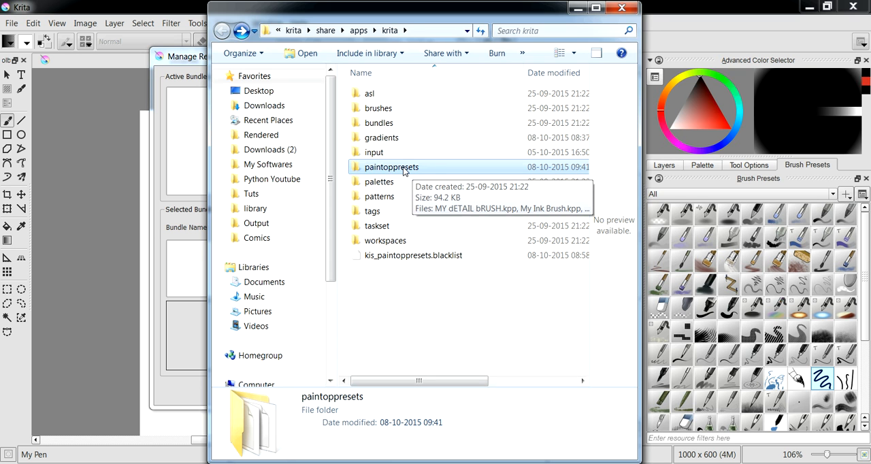
{"action": "double_click", "coordinate": [404, 170]}
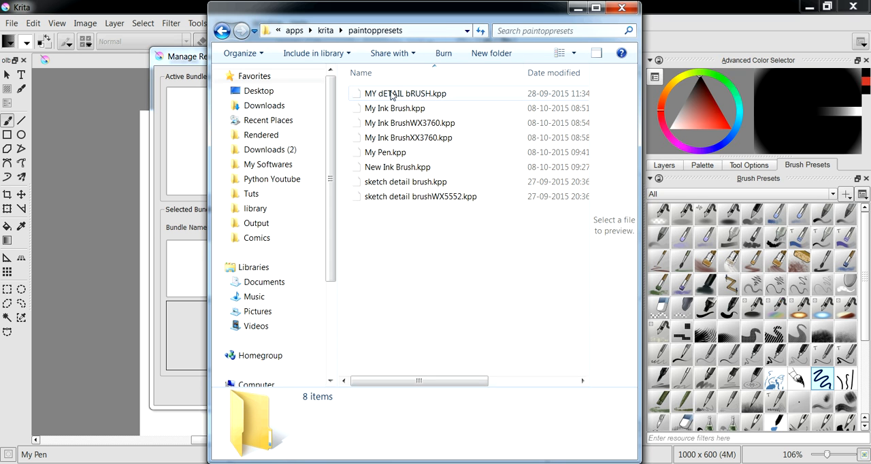
- Delete every preset file in the paintoppresets folder except My Pen.kpp
{"action": "left_click_drag", "start_coordinate": [420, 258], "coordinate": [376, 80]}
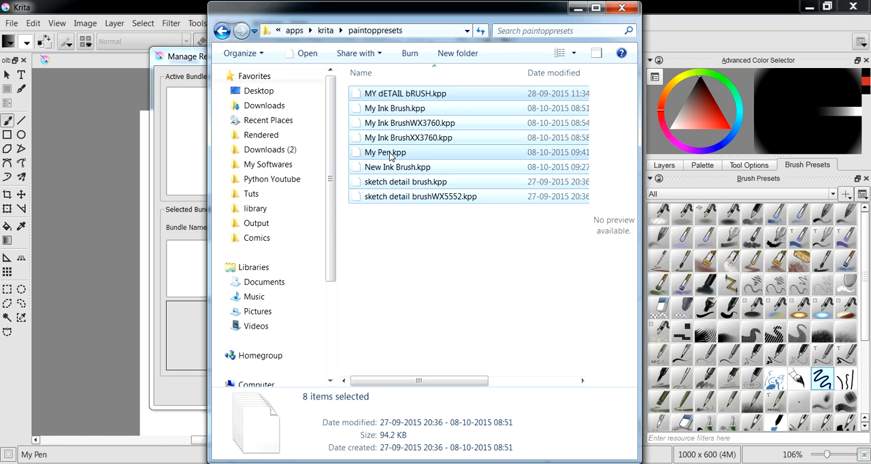
{"action": "left_click", "coordinate": [391, 151], "text": "ctrl"}
{"action": "right_click", "coordinate": [395, 127]}
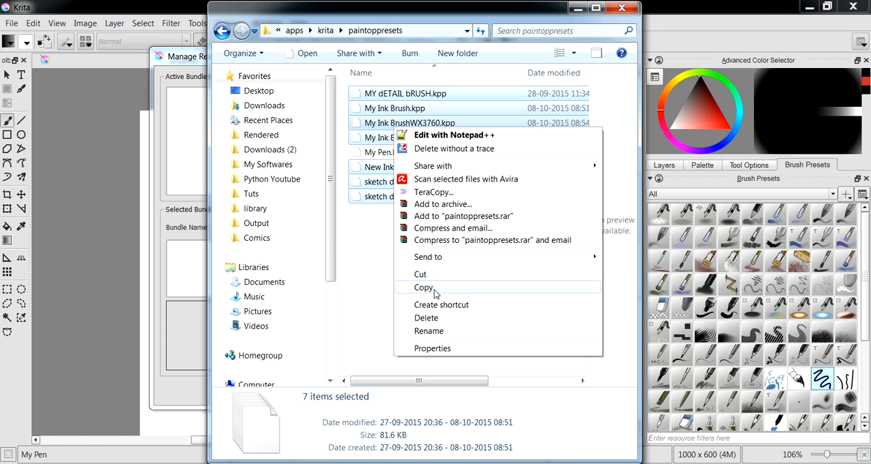
{"action": "left_click", "coordinate": [427, 319]}
{"action": "left_click", "coordinate": [508, 303]}
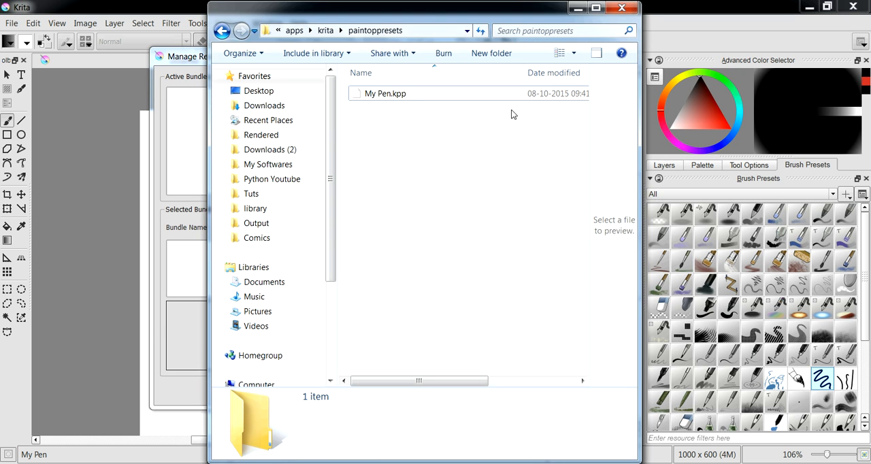
- Close the resource folder and the resource bundle manager without changes, and show the tool options
{"action": "left_click", "coordinate": [621, 8]}
{"action": "left_click", "coordinate": [549, 391]}
{"action": "left_click", "coordinate": [749, 165]}
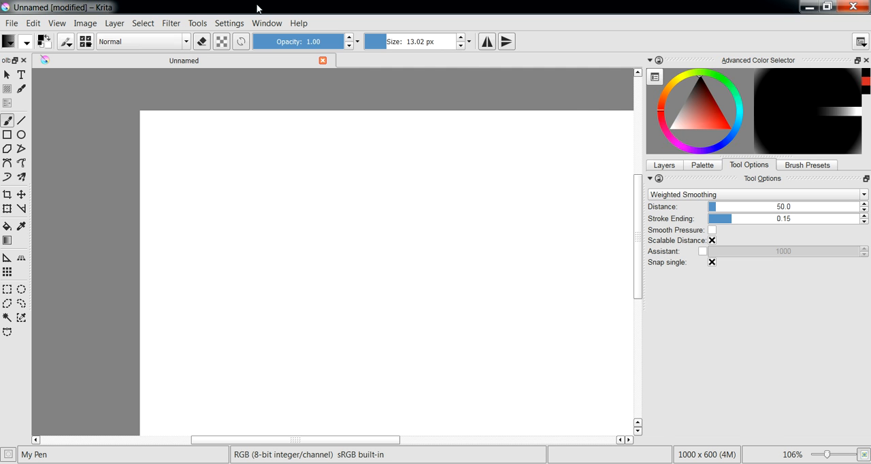
{"action": "left_click", "coordinate": [65, 42]}
{"action": "left_click_drag", "start_coordinate": [368, 87], "coordinate": [245, 76]}
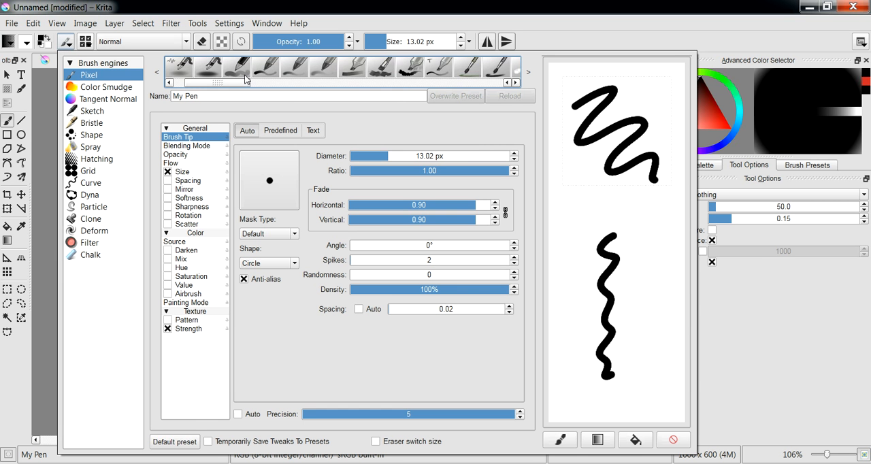
{"action": "left_click", "coordinate": [113, 4]}
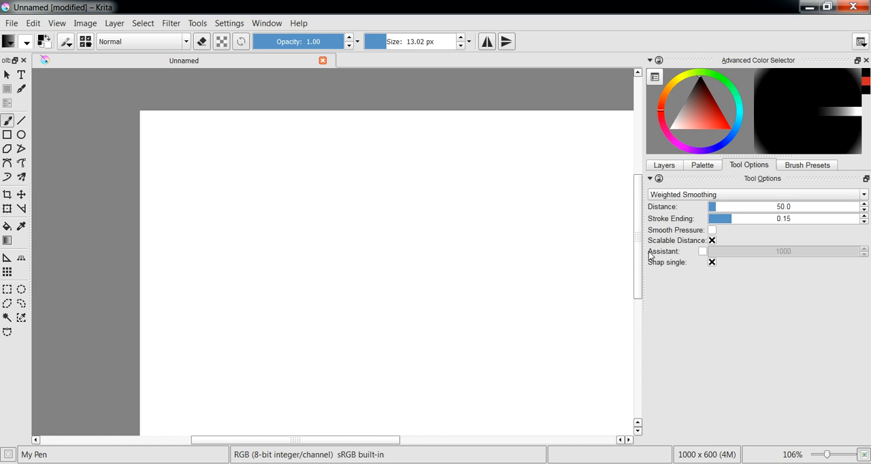
{"action": "scroll", "coordinate": [639, 272], "scroll_direction": "down", "scroll_amount": 2}
{"action": "left_click_drag", "start_coordinate": [342, 441], "coordinate": [372, 440]}
{"action": "scroll", "coordinate": [415, 322], "scroll_direction": "up", "scroll_amount": 1}
{"action": "scroll", "coordinate": [462, 298], "scroll_direction": "down", "scroll_amount": 1}
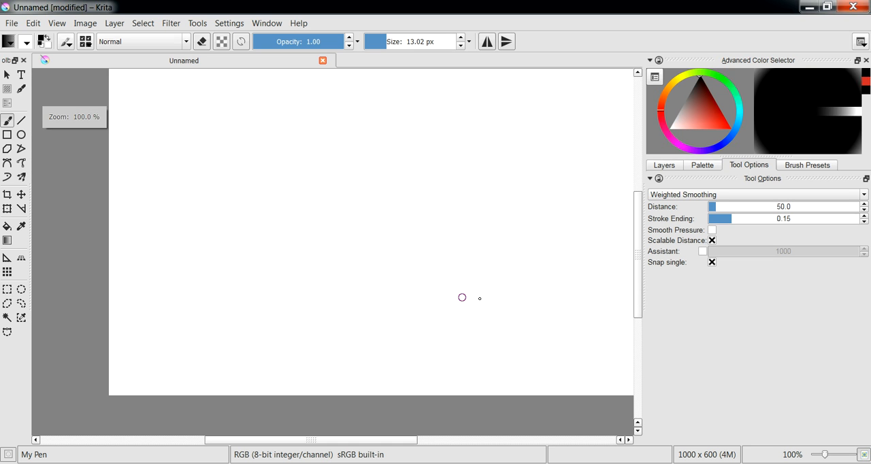
{"action": "mouse_move", "coordinate": [640, 255]}
{"action": "left_mouse_down"}
{"action": "mouse_move", "coordinate": [640, 243]}
{"action": "mouse_move", "coordinate": [639, 252]}
{"action": "left_mouse_up"}
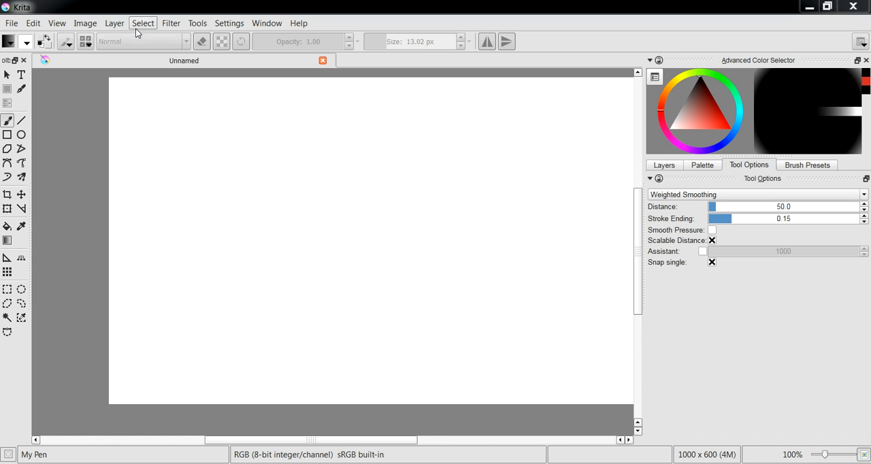
- Switch the brush engine to Clone in the brush editor and close the editor
{"action": "left_click", "coordinate": [52, 42]}
{"action": "left_click", "coordinate": [66, 42]}
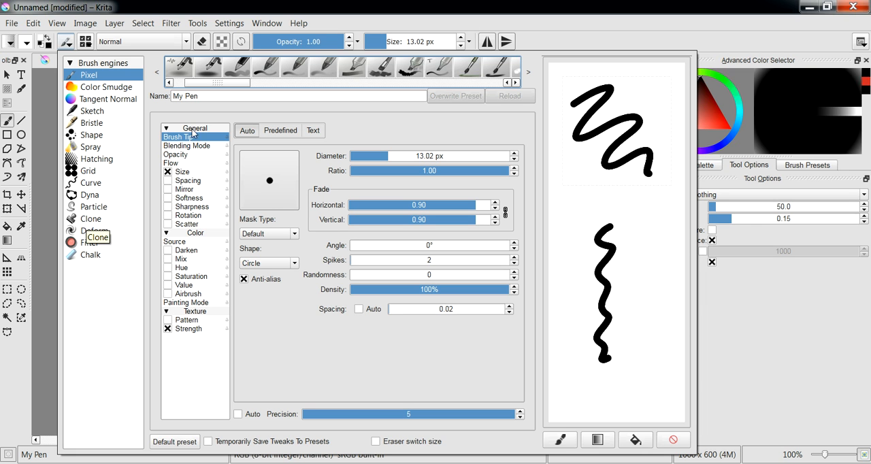
{"action": "left_click", "coordinate": [91, 219]}
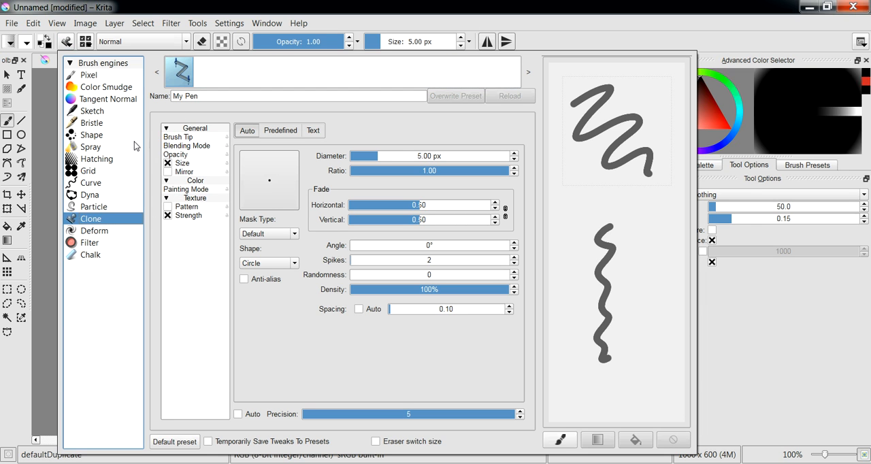
{"action": "left_click", "coordinate": [52, 243]}
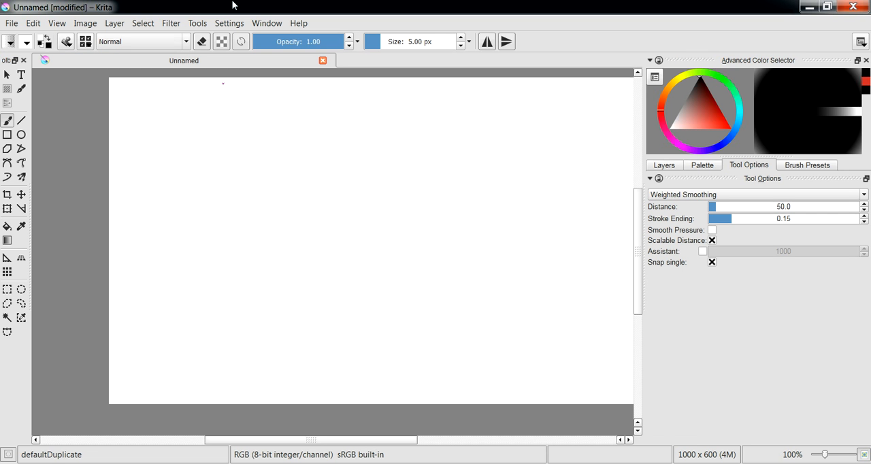
- Open the image shaded.jpg from the Krita Malayalam folder
{"action": "left_click", "coordinate": [12, 23]}
{"action": "left_click", "coordinate": [28, 52]}
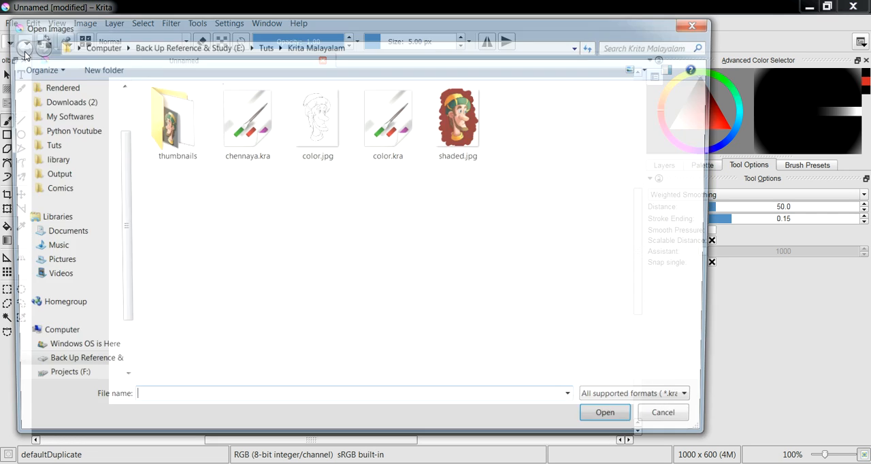
{"action": "double_click", "coordinate": [473, 142]}
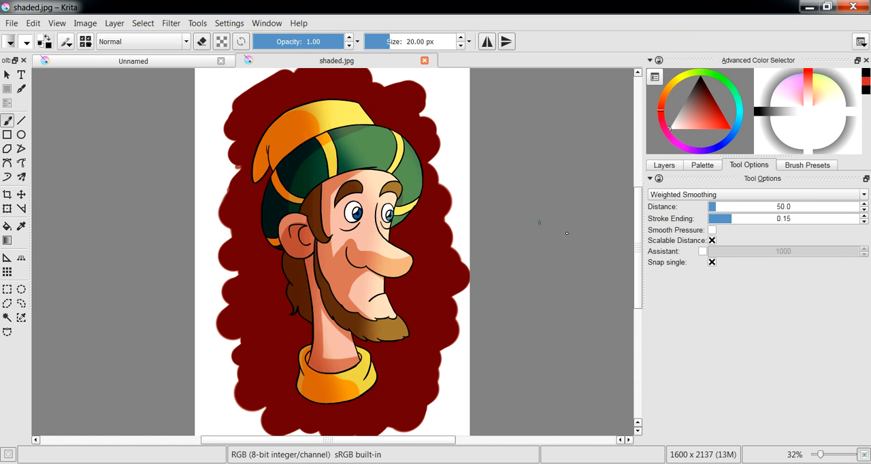
- Widen the canvas to 3200 x 2137 px with empty space right of the portrait, and show the layer list
{"action": "left_click_drag", "start_coordinate": [388, 252], "coordinate": [457, 259]}
{"action": "left_click", "coordinate": [618, 264]}
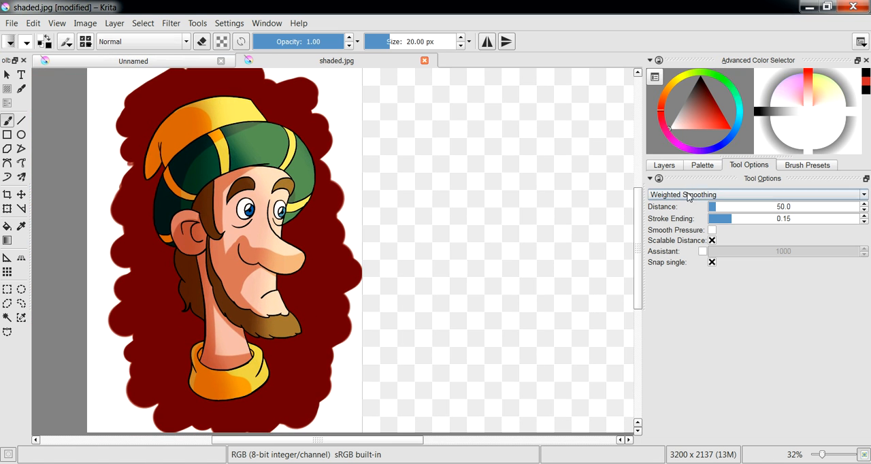
{"action": "left_click", "coordinate": [664, 166]}
{"action": "left_click_drag", "start_coordinate": [478, 201], "coordinate": [428, 203]}
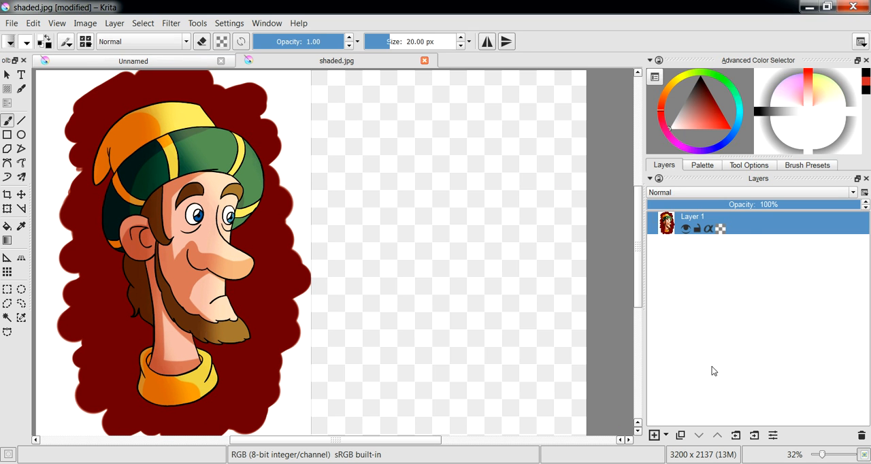
- Add a new paint layer beneath Layer 1 and fill it with white as a background
{"action": "left_click", "coordinate": [654, 435]}
{"action": "left_click_drag", "start_coordinate": [749, 226], "coordinate": [752, 275]}
{"action": "key", "text": "shift+BackSpace"}
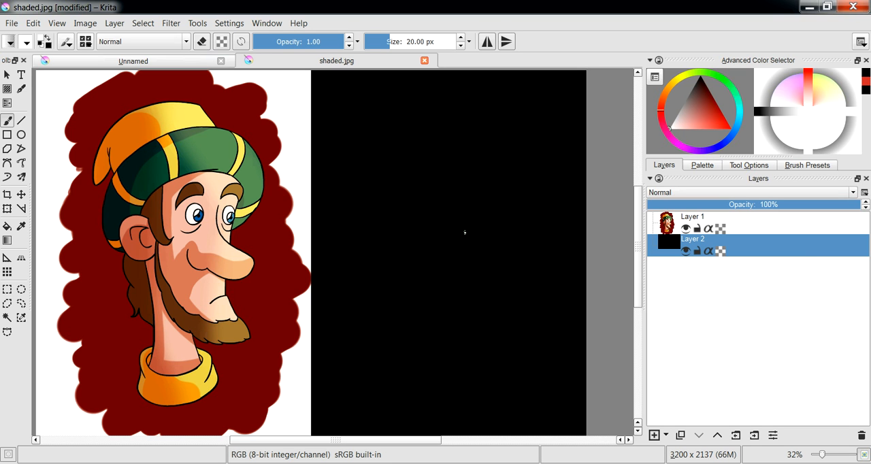
{"action": "key", "text": "BackSpace"}
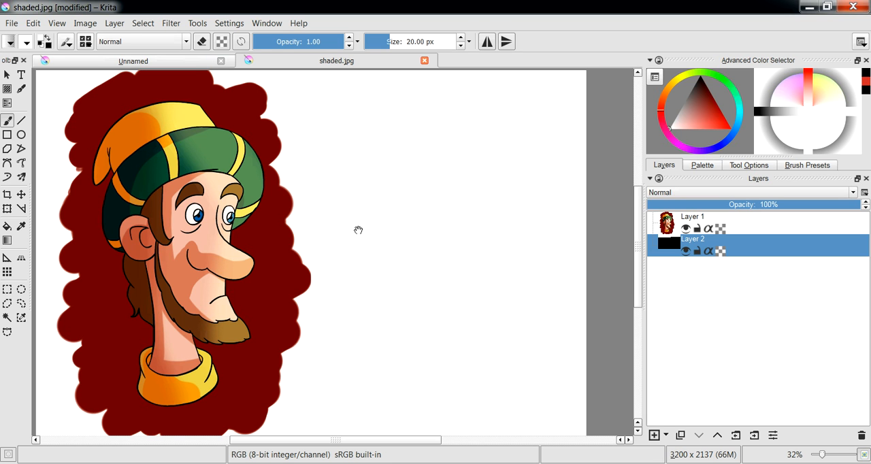
{"action": "left_click_drag", "start_coordinate": [359, 231], "coordinate": [374, 222]}
- Switch back to the previous clone brush preset and enlarge the brush to about 552 px
{"action": "key", "text": "slash"}
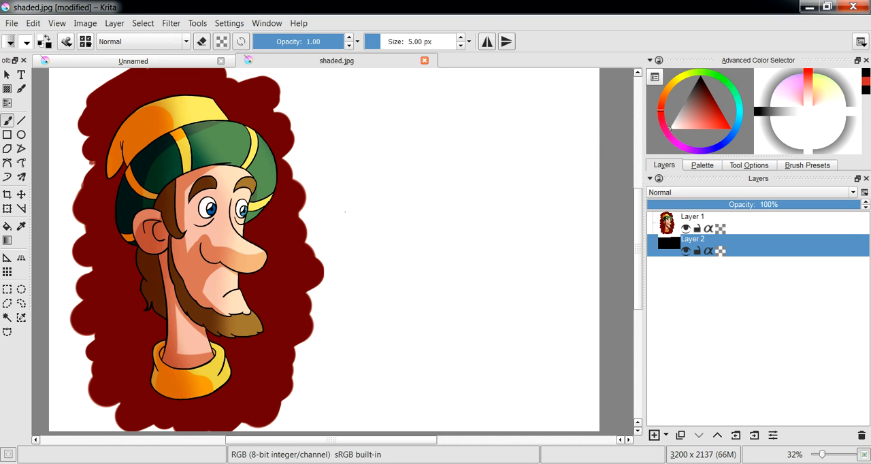
{"action": "left_click", "coordinate": [392, 218]}
{"action": "left_click_drag", "start_coordinate": [365, 209], "coordinate": [594, 209]}
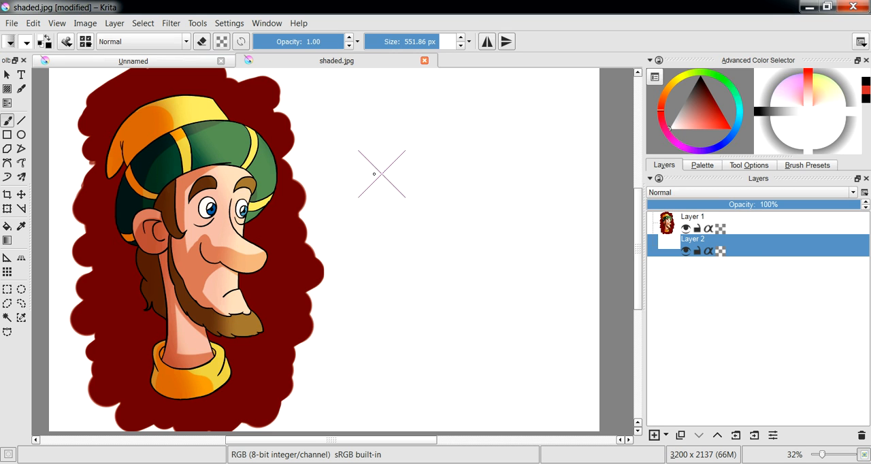
- Set a clone source on the portrait's hat, and make Layer 1 active after toggling both layers' visibility
{"action": "key", "text": "ctrl"}
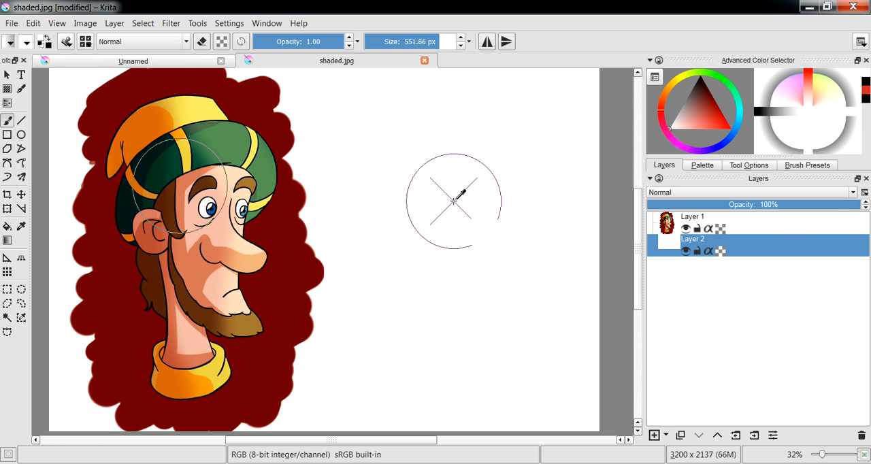
{"action": "left_click", "coordinate": [688, 251]}
{"action": "left_click", "coordinate": [688, 250]}
{"action": "left_click", "coordinate": [688, 228]}
{"action": "left_click", "coordinate": [687, 229]}
{"action": "left_click", "coordinate": [740, 230]}
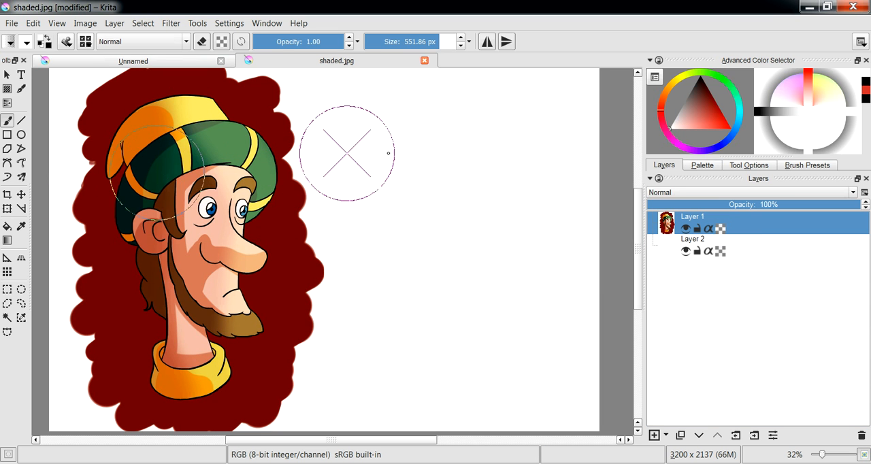
- Paint a cloned copy of the whole cartoon head onto the blank area right of the original
{"action": "mouse_move", "coordinate": [443, 158]}
{"action": "left_mouse_down"}
{"action": "mouse_move", "coordinate": [472, 141]}
{"action": "mouse_move", "coordinate": [454, 162]}
{"action": "mouse_move", "coordinate": [476, 156]}
{"action": "mouse_move", "coordinate": [440, 156]}
{"action": "mouse_move", "coordinate": [431, 184]}
{"action": "mouse_move", "coordinate": [439, 188]}
{"action": "mouse_move", "coordinate": [423, 164]}
{"action": "mouse_move", "coordinate": [418, 200]}
{"action": "mouse_move", "coordinate": [443, 216]}
{"action": "mouse_move", "coordinate": [464, 217]}
{"action": "mouse_move", "coordinate": [505, 151]}
{"action": "mouse_move", "coordinate": [519, 152]}
{"action": "mouse_move", "coordinate": [523, 211]}
{"action": "mouse_move", "coordinate": [510, 230]}
{"action": "mouse_move", "coordinate": [472, 240]}
{"action": "mouse_move", "coordinate": [432, 229]}
{"action": "mouse_move", "coordinate": [479, 302]}
{"action": "mouse_move", "coordinate": [504, 286]}
{"action": "mouse_move", "coordinate": [544, 327]}
{"action": "mouse_move", "coordinate": [502, 328]}
{"action": "mouse_move", "coordinate": [478, 351]}
{"action": "mouse_move", "coordinate": [455, 335]}
{"action": "mouse_move", "coordinate": [443, 369]}
{"action": "mouse_move", "coordinate": [486, 374]}
{"action": "mouse_move", "coordinate": [531, 347]}
{"action": "left_mouse_up"}
{"action": "mouse_move", "coordinate": [521, 129]}
{"action": "left_mouse_down"}
{"action": "mouse_move", "coordinate": [558, 163]}
{"action": "mouse_move", "coordinate": [541, 173]}
{"action": "mouse_move", "coordinate": [523, 117]}
{"action": "mouse_move", "coordinate": [491, 102]}
{"action": "mouse_move", "coordinate": [422, 106]}
{"action": "mouse_move", "coordinate": [391, 136]}
{"action": "mouse_move", "coordinate": [400, 156]}
{"action": "mouse_move", "coordinate": [444, 126]}
{"action": "mouse_move", "coordinate": [408, 169]}
{"action": "mouse_move", "coordinate": [388, 184]}
{"action": "left_mouse_up"}
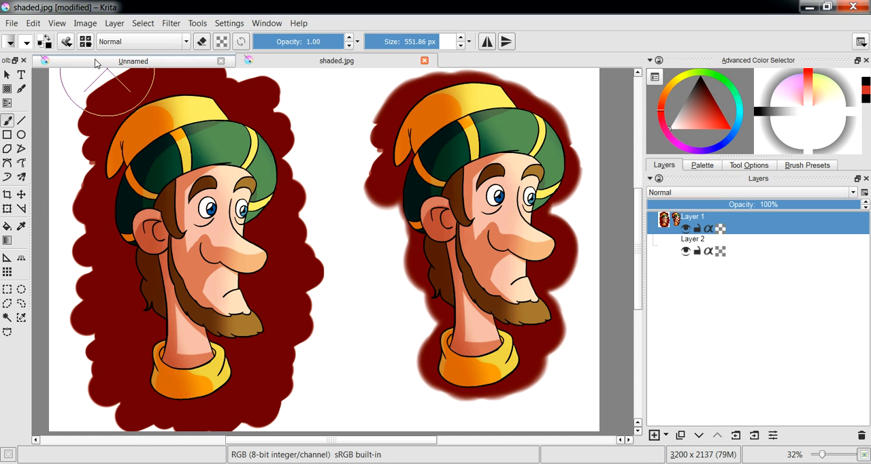
- Turn on Healing in the clone brush's Painting Mode settings
{"action": "left_click", "coordinate": [66, 42]}
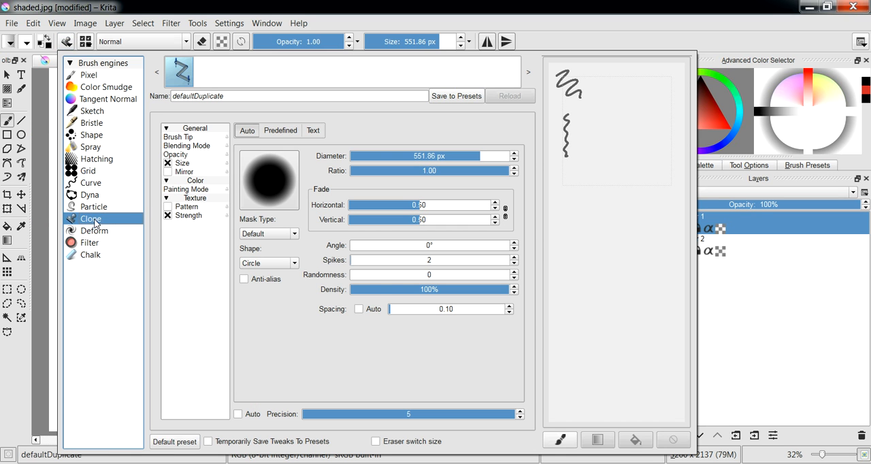
{"action": "left_click", "coordinate": [184, 138]}
{"action": "left_click", "coordinate": [186, 146]}
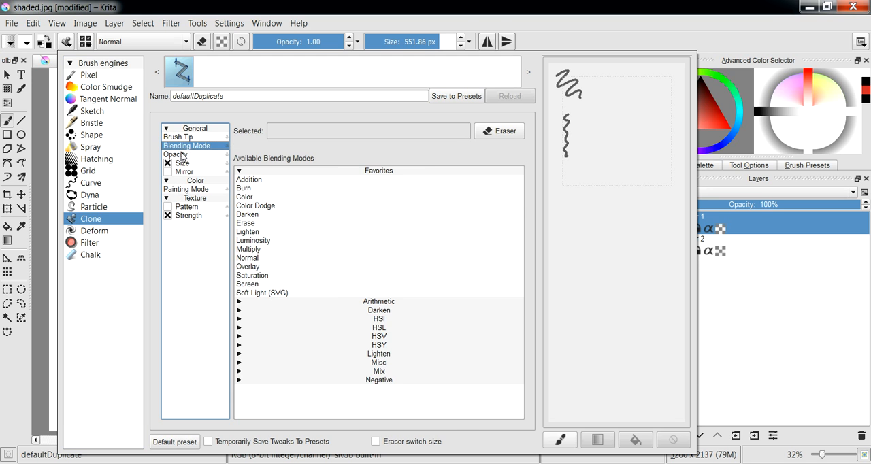
{"action": "left_click", "coordinate": [182, 154]}
{"action": "left_click", "coordinate": [193, 190]}
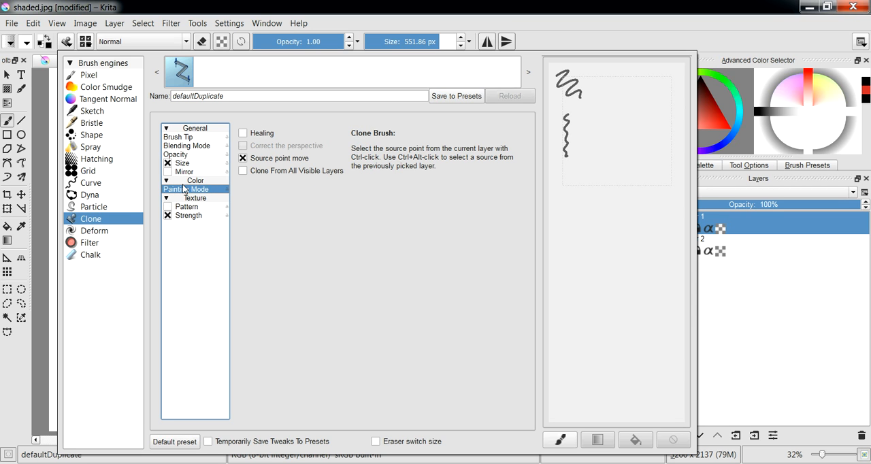
{"action": "left_click", "coordinate": [243, 133]}
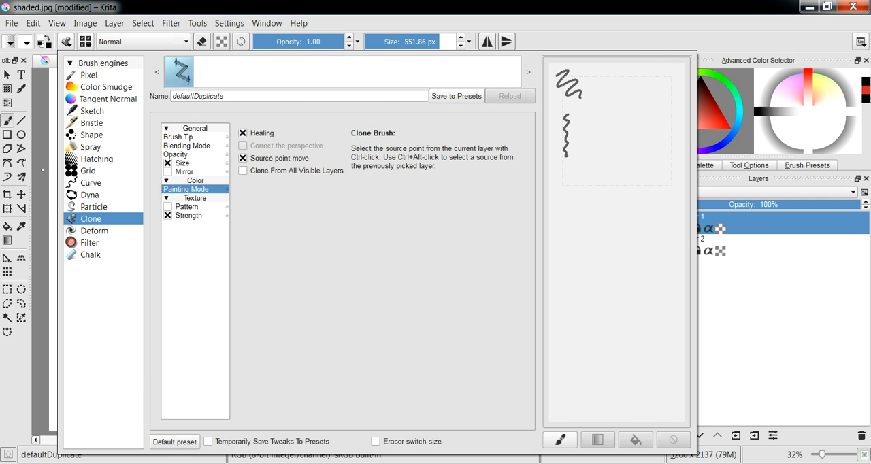
{"action": "left_click", "coordinate": [43, 170]}
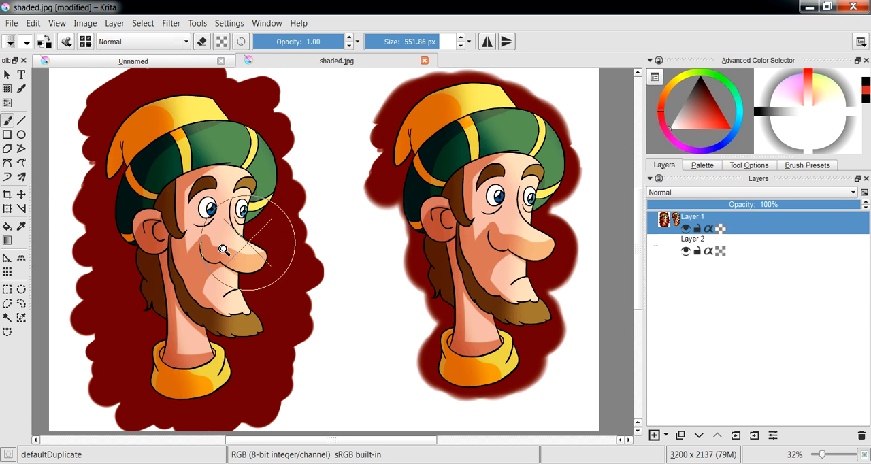
- Try healing the original portrait's nose using a source beside the eyebrow, and undo the stroke
{"action": "scroll", "coordinate": [234, 227], "scroll_direction": "up", "scroll_amount": 5}
{"action": "left_click", "coordinate": [321, 228]}
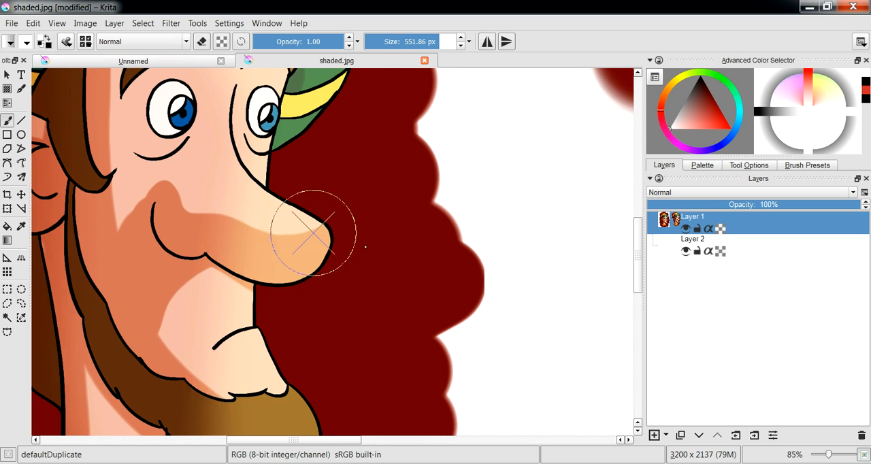
{"action": "left_click_drag", "start_coordinate": [238, 215], "coordinate": [365, 255]}
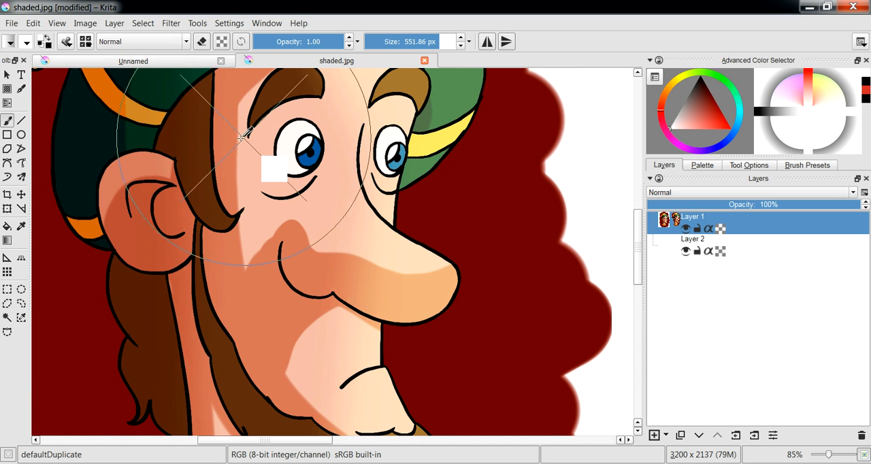
{"action": "mouse_move", "coordinate": [325, 235]}
{"action": "left_mouse_down"}
{"action": "mouse_move", "coordinate": [364, 260]}
{"action": "mouse_move", "coordinate": [378, 258]}
{"action": "left_mouse_up"}
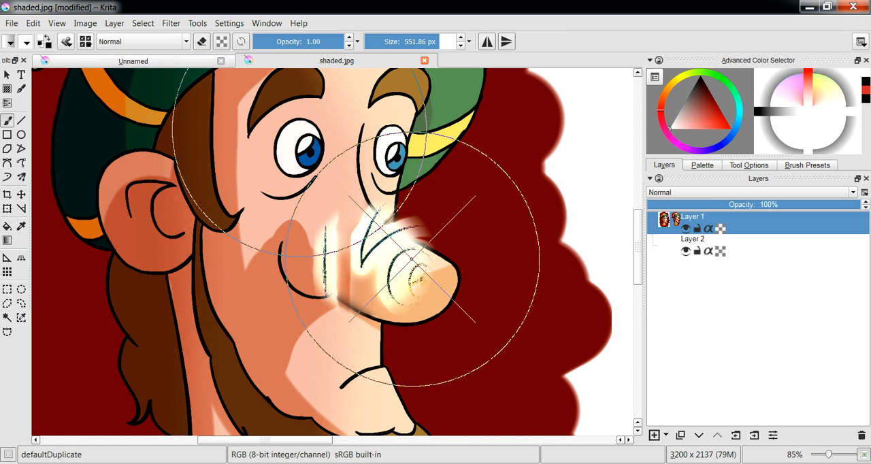
{"action": "key", "text": "ctrl+z"}
{"action": "key", "text": "minus"}
{"action": "key", "text": "minus"}
{"action": "key", "text": "minus"}
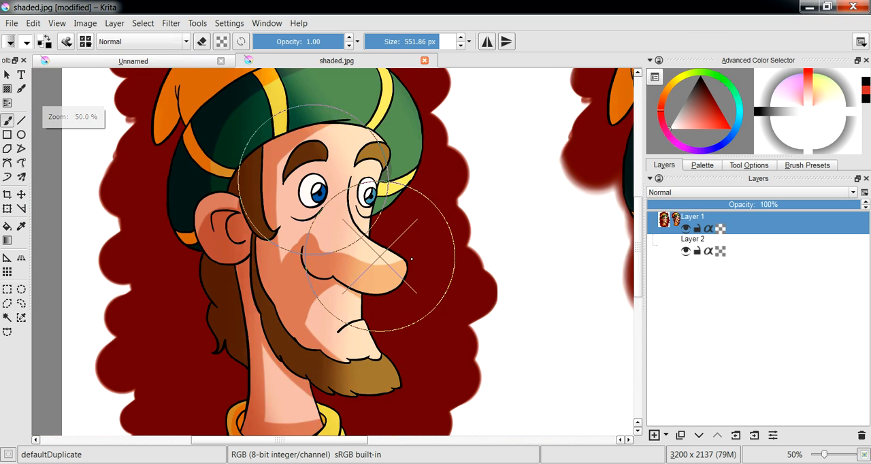
- Shrink the brush to about 104 px, try healing between the cheek and nose of the cloned head, and undo it
{"action": "left_click_drag", "start_coordinate": [459, 235], "coordinate": [357, 260]}
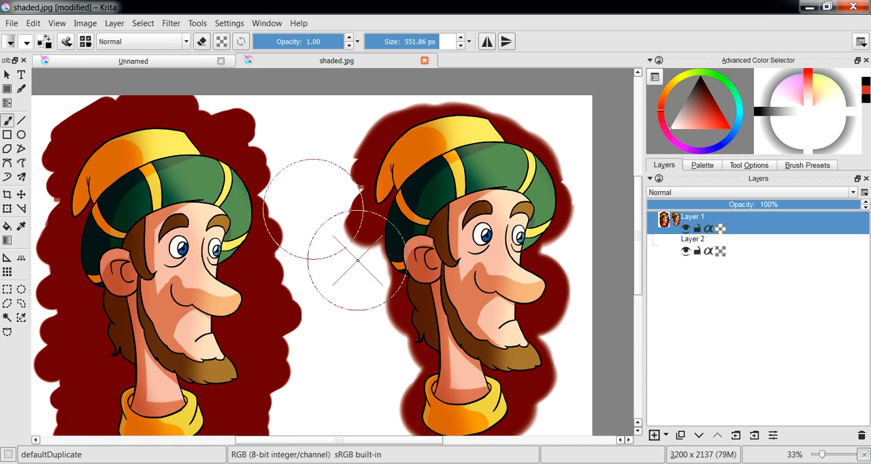
{"action": "left_click_drag", "start_coordinate": [381, 177], "coordinate": [189, 177], "text": "shift"}
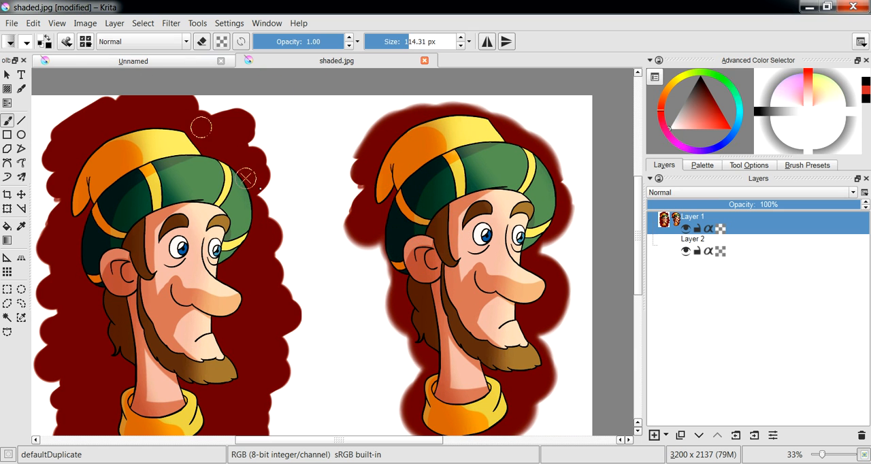
{"action": "mouse_move", "coordinate": [532, 253]}
{"action": "left_mouse_down", "text": "ctrl"}
{"action": "mouse_move", "coordinate": [556, 241]}
{"action": "mouse_move", "coordinate": [352, 202]}
{"action": "left_mouse_up", "text": "ctrl"}
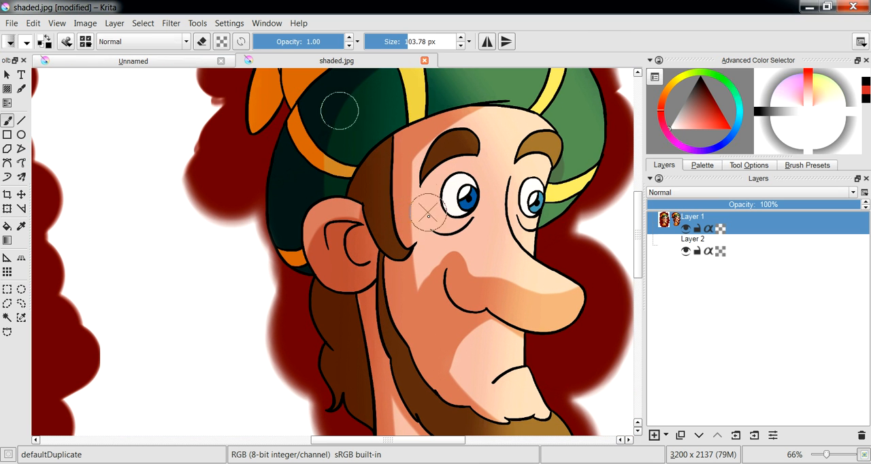
{"action": "left_click", "coordinate": [355, 206], "text": "ctrl"}
{"action": "mouse_move", "coordinate": [479, 268]}
{"action": "left_mouse_down"}
{"action": "mouse_move", "coordinate": [519, 290]}
{"action": "mouse_move", "coordinate": [496, 266]}
{"action": "left_mouse_up"}
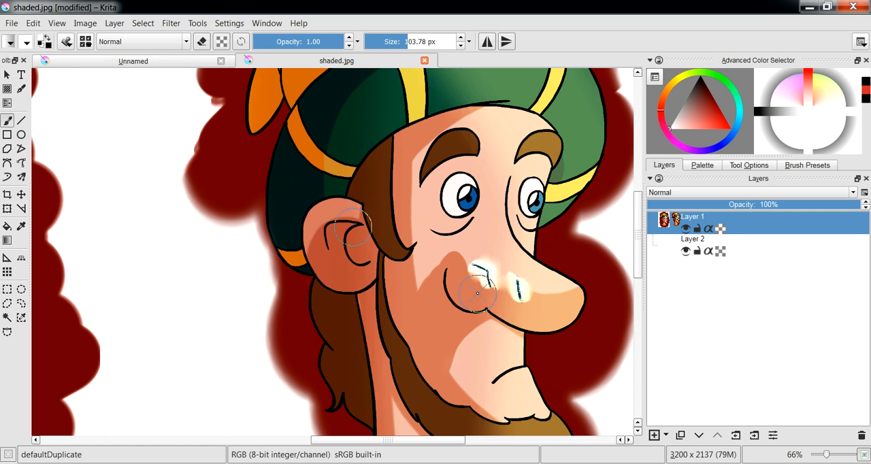
{"action": "key", "text": "ctrl+z"}
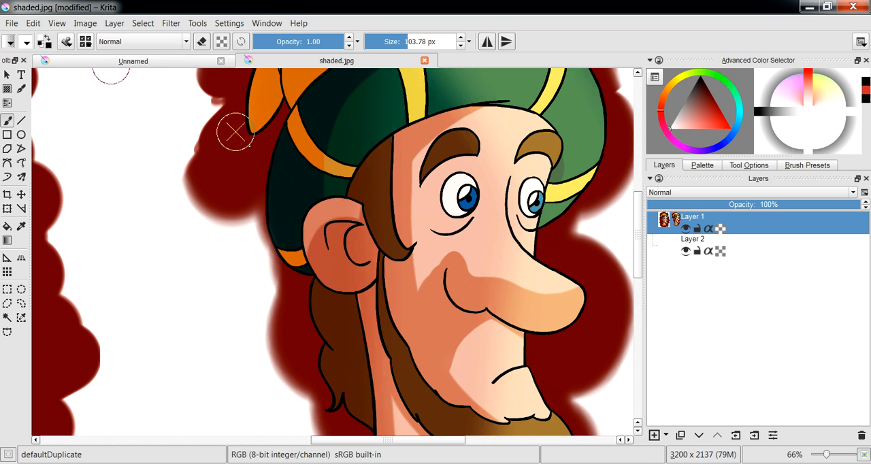
- Look over the Clone engine's brush tip and blending settings, and switch to the Filter engine with its DFP preset
{"action": "left_click", "coordinate": [66, 43]}
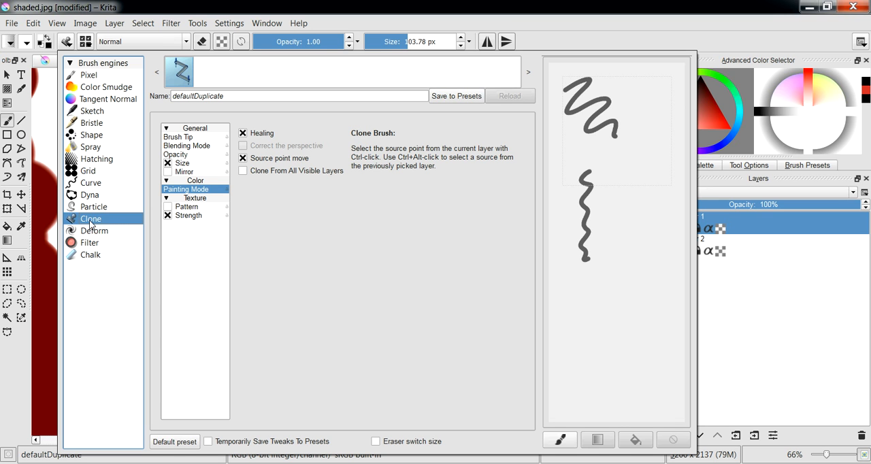
{"action": "left_click", "coordinate": [172, 75]}
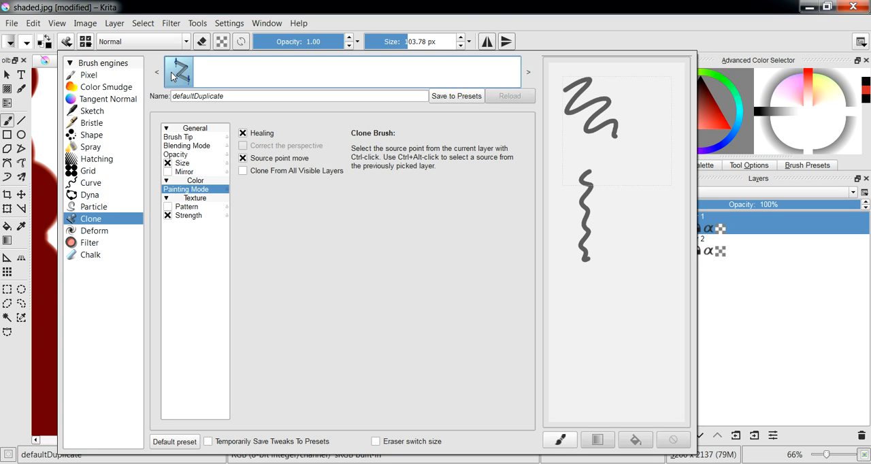
{"action": "left_click", "coordinate": [91, 219]}
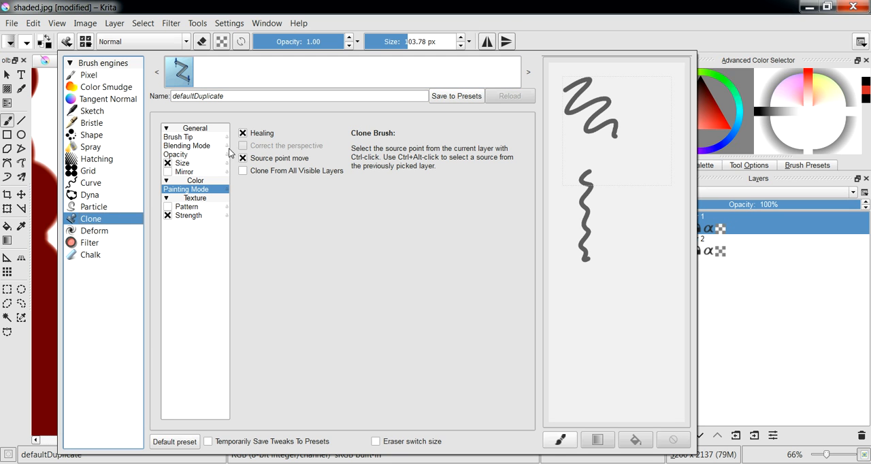
{"action": "left_click", "coordinate": [188, 138]}
{"action": "left_click", "coordinate": [184, 146]}
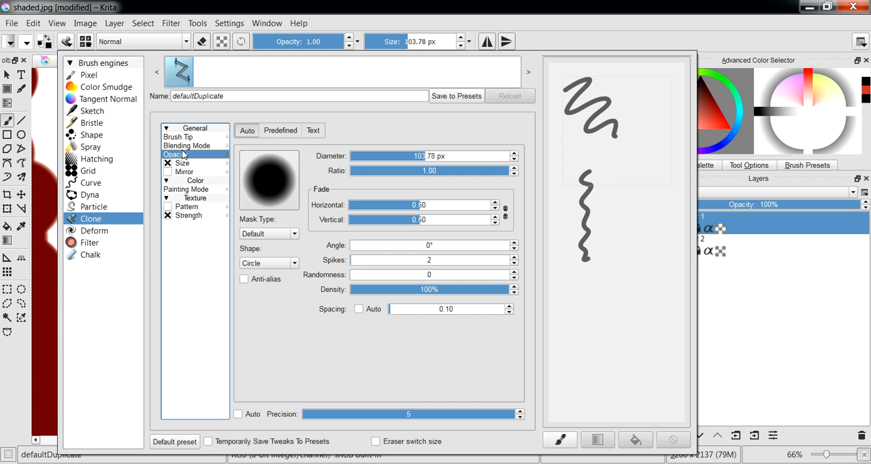
{"action": "double_click", "coordinate": [310, 97]}
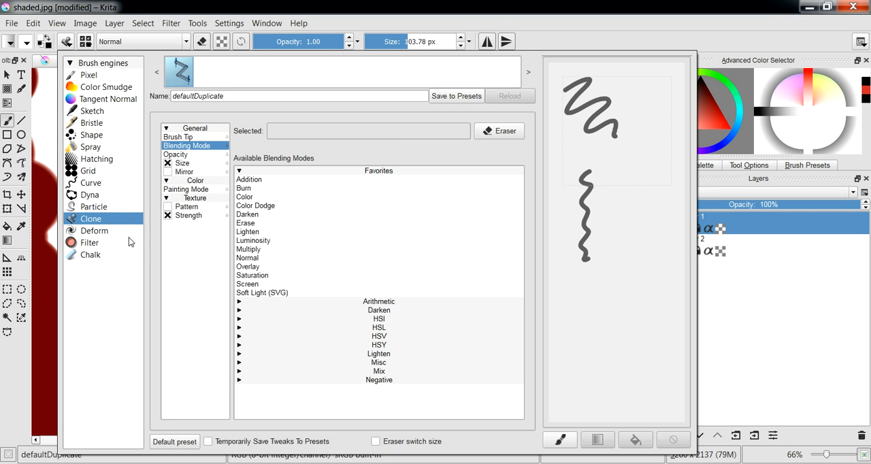
{"action": "left_click", "coordinate": [94, 242]}
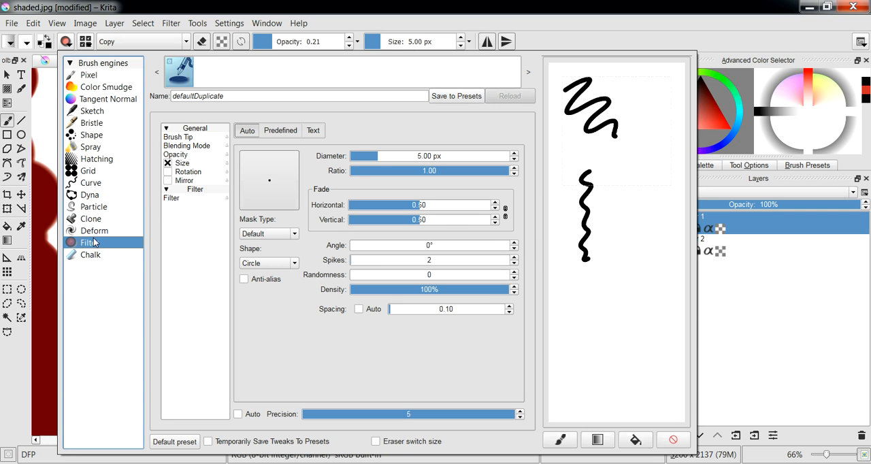
{"action": "left_click", "coordinate": [175, 76]}
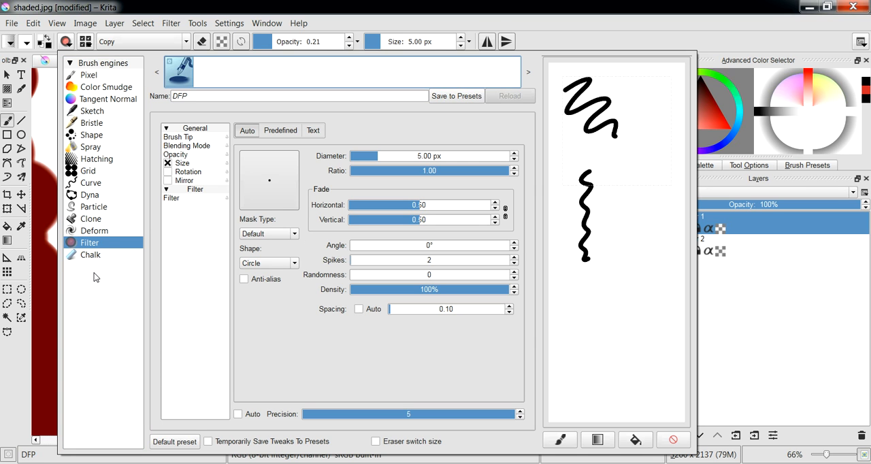
{"action": "left_click", "coordinate": [94, 244]}
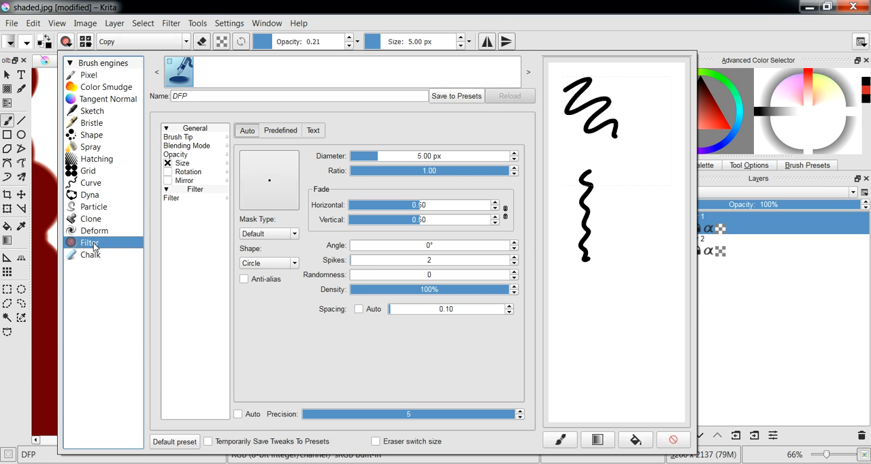
- Return to the canvas and enlarge the filter brush to about 177 px
{"action": "left_click", "coordinate": [48, 248]}
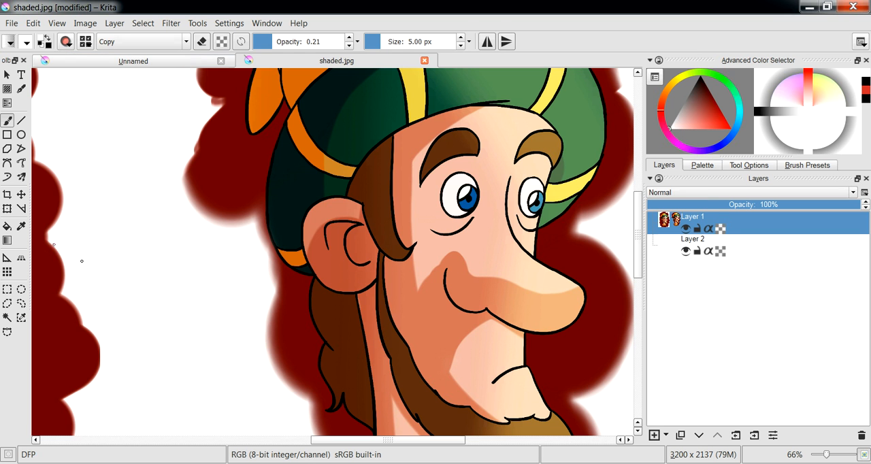
{"action": "mouse_move", "coordinate": [381, 208]}
{"action": "left_mouse_down"}
{"action": "mouse_move", "coordinate": [368, 214]}
{"action": "mouse_move", "coordinate": [427, 214]}
{"action": "left_mouse_up"}
{"action": "mouse_move", "coordinate": [468, 162]}
{"action": "left_mouse_down"}
{"action": "mouse_move", "coordinate": [475, 171]}
{"action": "mouse_move", "coordinate": [431, 188]}
{"action": "left_mouse_up"}
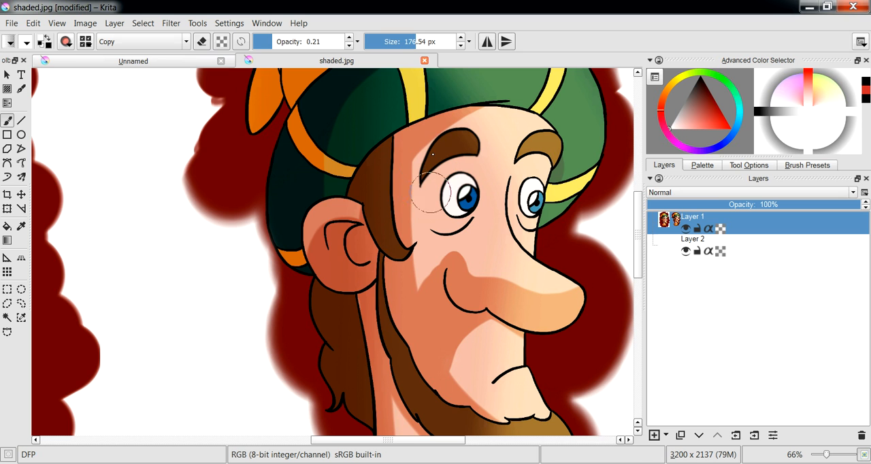
- Change the brush's filter to Blur and set its linked horizontal and vertical radii to 17
{"action": "left_click", "coordinate": [66, 41]}
{"action": "left_click", "coordinate": [195, 190]}
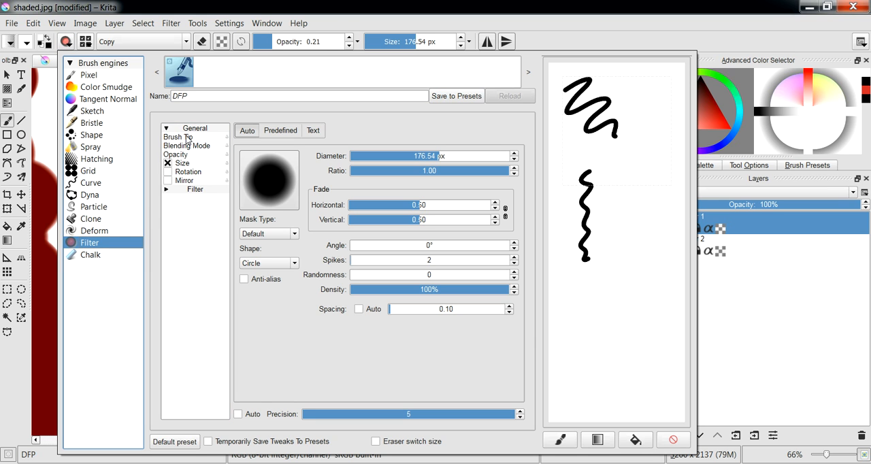
{"action": "left_click", "coordinate": [166, 190]}
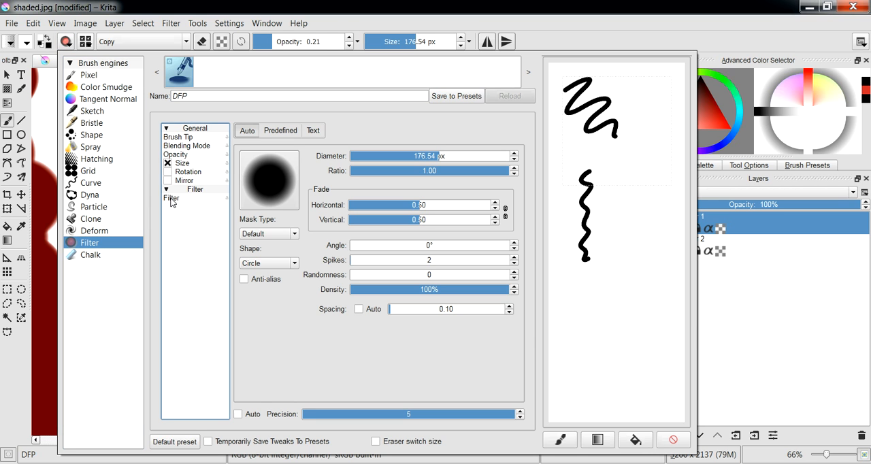
{"action": "left_click", "coordinate": [171, 199]}
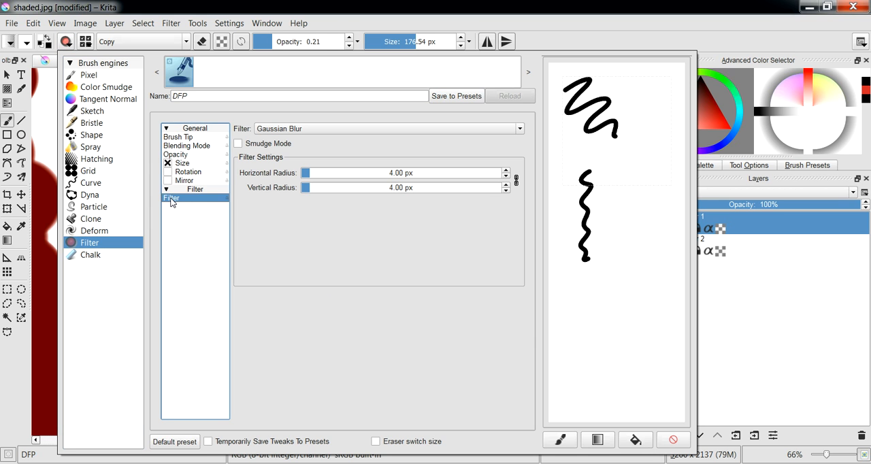
{"action": "left_click", "coordinate": [287, 130]}
{"action": "mouse_move", "coordinate": [523, 158]}
{"action": "left_mouse_down"}
{"action": "mouse_move", "coordinate": [523, 203]}
{"action": "mouse_move", "coordinate": [524, 148]}
{"action": "left_mouse_up"}
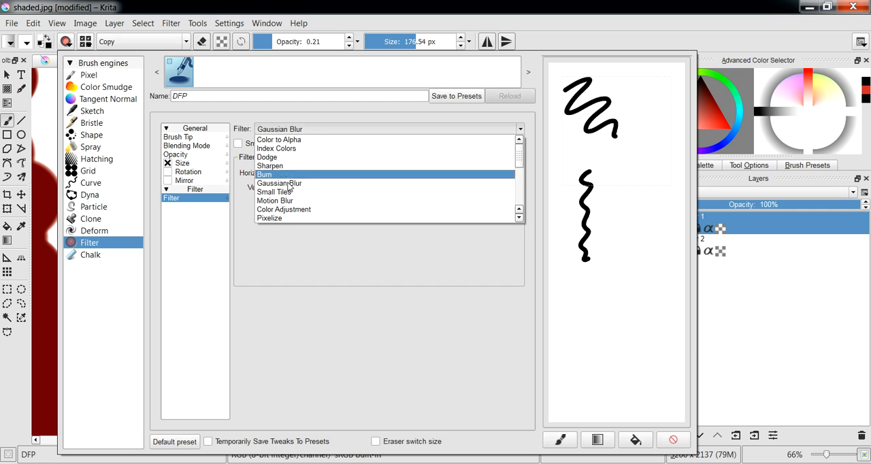
{"action": "scroll", "coordinate": [291, 193], "scroll_direction": "down", "scroll_amount": 2}
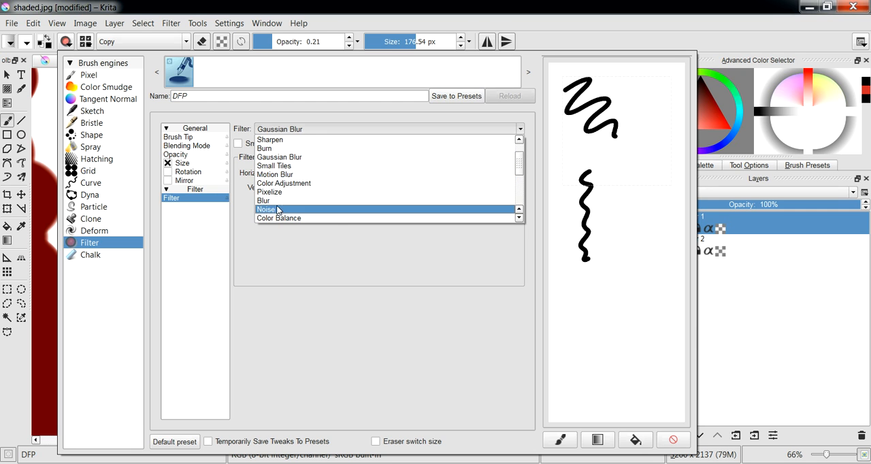
{"action": "left_click", "coordinate": [275, 206]}
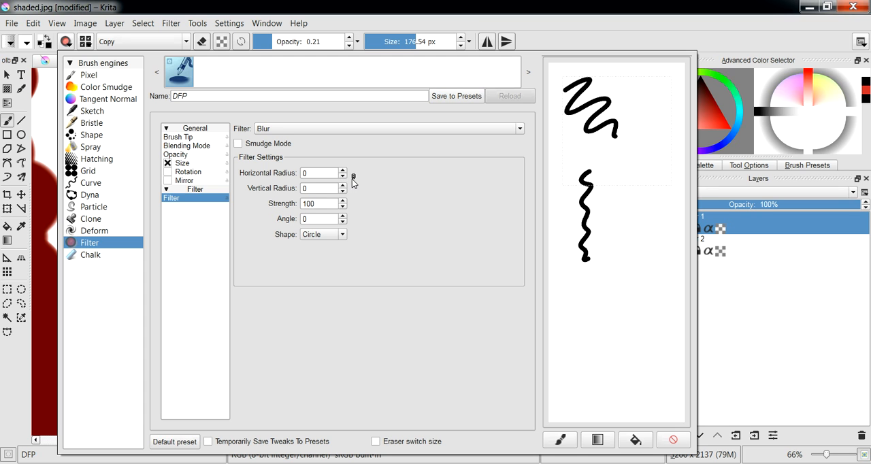
{"action": "left_click", "coordinate": [343, 171]}
{"action": "left_click", "coordinate": [343, 171]}
- Blur the eyes and eyebrows of the cloned head with the filter brush
{"action": "left_click", "coordinate": [42, 239]}
{"action": "mouse_move", "coordinate": [454, 212]}
{"action": "left_mouse_down"}
{"action": "mouse_move", "coordinate": [448, 173]}
{"action": "mouse_move", "coordinate": [460, 216]}
{"action": "left_mouse_up"}
{"action": "mouse_move", "coordinate": [451, 223]}
{"action": "left_mouse_down"}
{"action": "mouse_move", "coordinate": [468, 130]}
{"action": "mouse_move", "coordinate": [490, 161]}
{"action": "mouse_move", "coordinate": [448, 228]}
{"action": "mouse_move", "coordinate": [423, 201]}
{"action": "mouse_move", "coordinate": [441, 147]}
{"action": "mouse_move", "coordinate": [485, 185]}
{"action": "mouse_move", "coordinate": [446, 237]}
{"action": "mouse_move", "coordinate": [433, 151]}
{"action": "mouse_move", "coordinate": [483, 168]}
{"action": "mouse_move", "coordinate": [529, 205]}
{"action": "mouse_move", "coordinate": [550, 157]}
{"action": "mouse_move", "coordinate": [522, 216]}
{"action": "mouse_move", "coordinate": [554, 152]}
{"action": "mouse_move", "coordinate": [524, 219]}
{"action": "mouse_move", "coordinate": [543, 146]}
{"action": "mouse_move", "coordinate": [511, 194]}
{"action": "mouse_move", "coordinate": [524, 213]}
{"action": "mouse_move", "coordinate": [502, 178]}
{"action": "mouse_move", "coordinate": [498, 215]}
{"action": "mouse_move", "coordinate": [490, 208]}
{"action": "mouse_move", "coordinate": [491, 173]}
{"action": "mouse_move", "coordinate": [456, 151]}
{"action": "mouse_move", "coordinate": [414, 204]}
{"action": "left_mouse_up"}
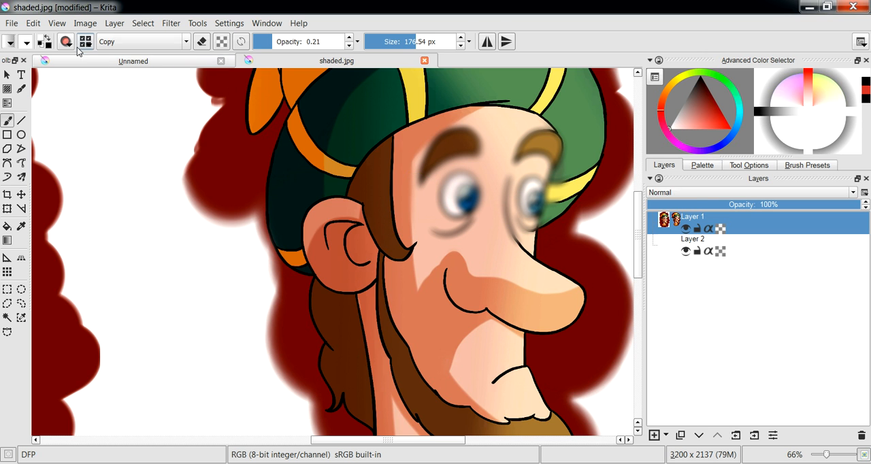
- Name the preset Blur Brush, blur the upper scribble in its preview area, and save and select the new preset
{"action": "left_click", "coordinate": [66, 41]}
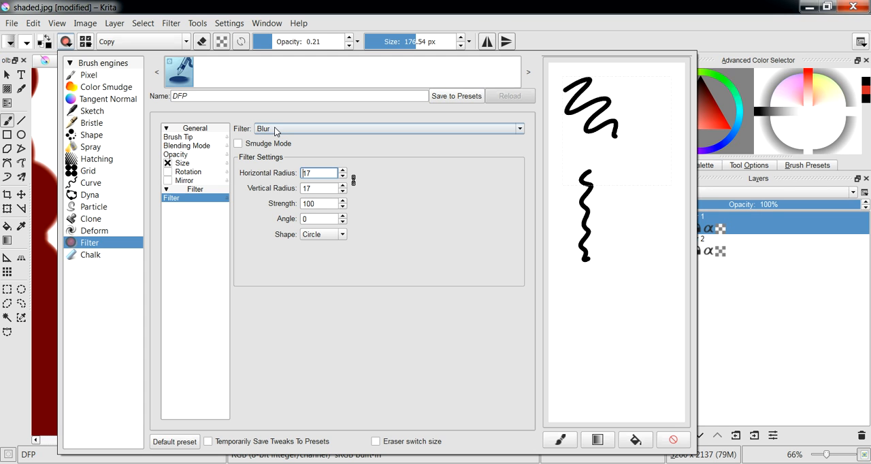
{"action": "left_click_drag", "start_coordinate": [230, 99], "coordinate": [146, 110]}
{"action": "type", "text": "Blu"}
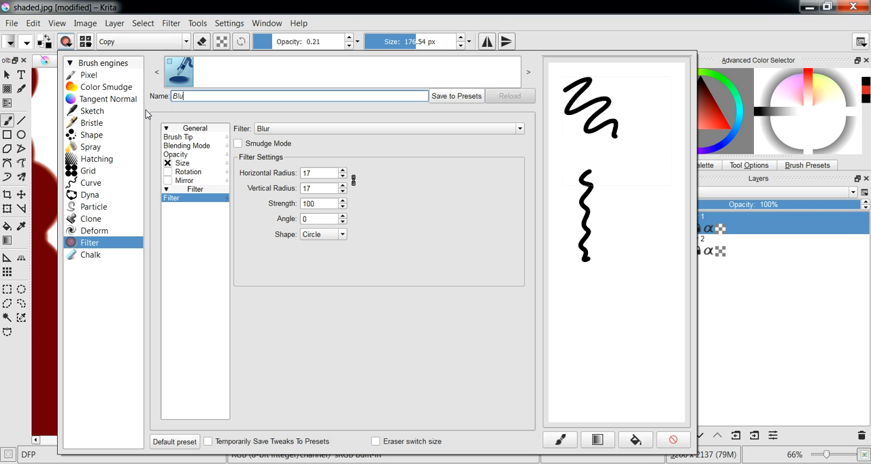
{"action": "type", "text": "r Brush"}
{"action": "mouse_move", "coordinate": [612, 136]}
{"action": "left_mouse_down"}
{"action": "mouse_move", "coordinate": [625, 155]}
{"action": "mouse_move", "coordinate": [579, 95]}
{"action": "mouse_move", "coordinate": [609, 142]}
{"action": "left_mouse_up"}
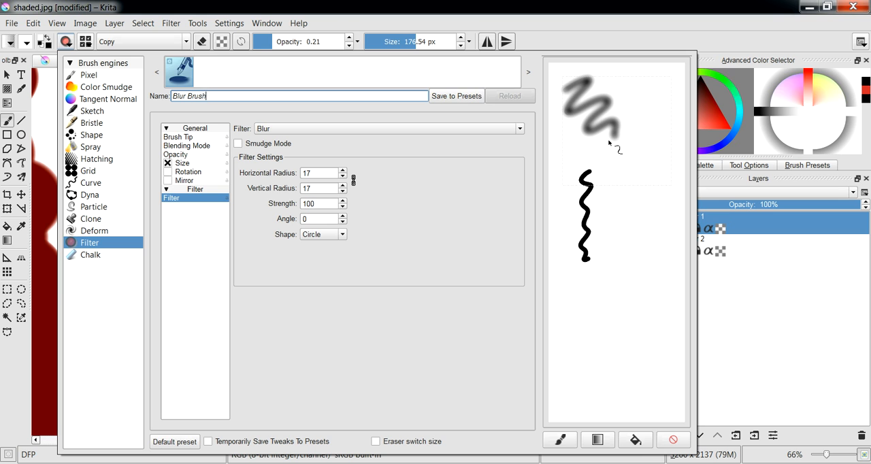
{"action": "left_click", "coordinate": [465, 96]}
{"action": "left_click", "coordinate": [179, 72]}
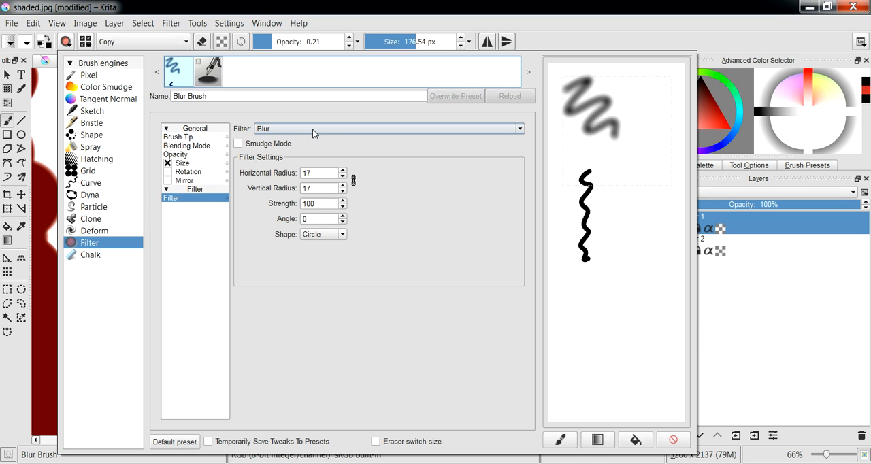
- Change the brush's filter to Burn and darken the cheek, sideburn and neck edge of the cloned head
{"action": "left_click", "coordinate": [312, 130]}
{"action": "left_click", "coordinate": [372, 148]}
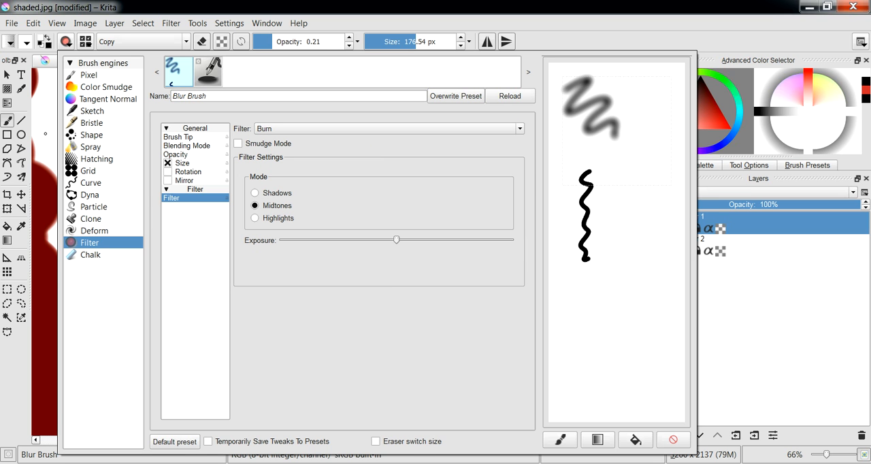
{"action": "left_click", "coordinate": [47, 138]}
{"action": "mouse_move", "coordinate": [387, 279]}
{"action": "left_mouse_down"}
{"action": "mouse_move", "coordinate": [368, 271]}
{"action": "mouse_move", "coordinate": [362, 279]}
{"action": "mouse_move", "coordinate": [378, 310]}
{"action": "mouse_move", "coordinate": [371, 300]}
{"action": "mouse_move", "coordinate": [434, 290]}
{"action": "mouse_move", "coordinate": [439, 307]}
{"action": "left_mouse_up"}
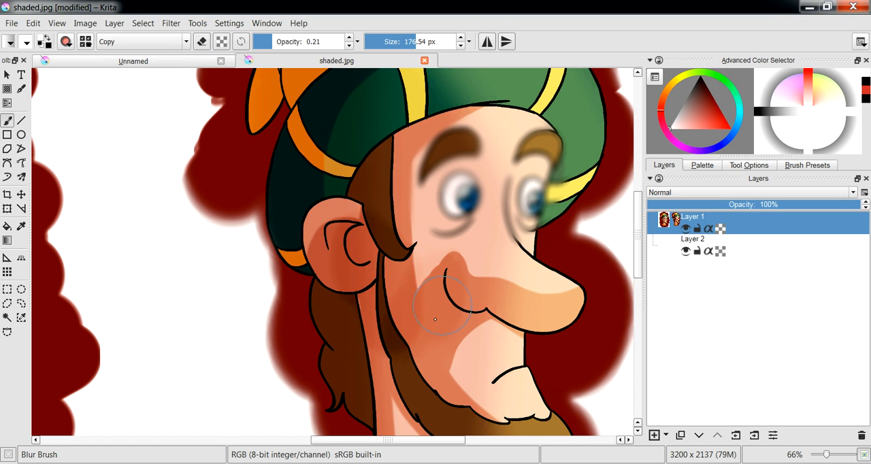
{"action": "mouse_move", "coordinate": [401, 361]}
{"action": "left_mouse_down"}
{"action": "mouse_move", "coordinate": [380, 300]}
{"action": "mouse_move", "coordinate": [378, 320]}
{"action": "mouse_move", "coordinate": [376, 199]}
{"action": "left_mouse_up"}
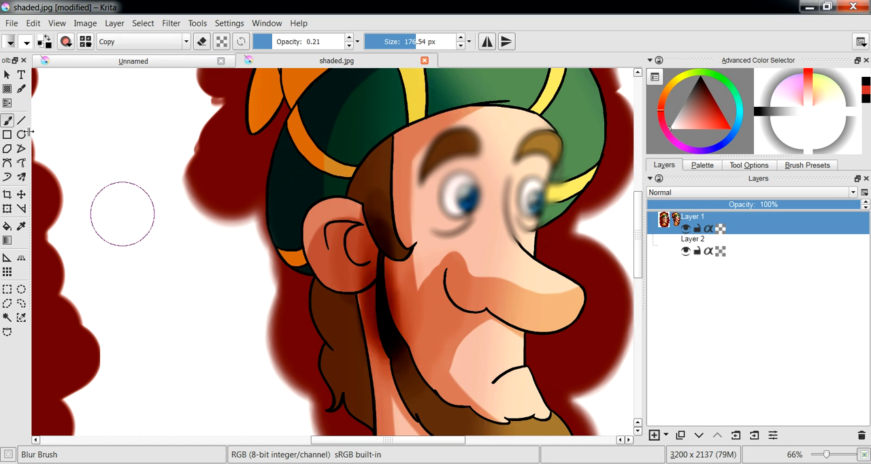
- Switch the brush's filter to Motion Blur with an angle of 22° and a length of 141
{"action": "left_click", "coordinate": [67, 42]}
{"action": "left_click", "coordinate": [377, 130]}
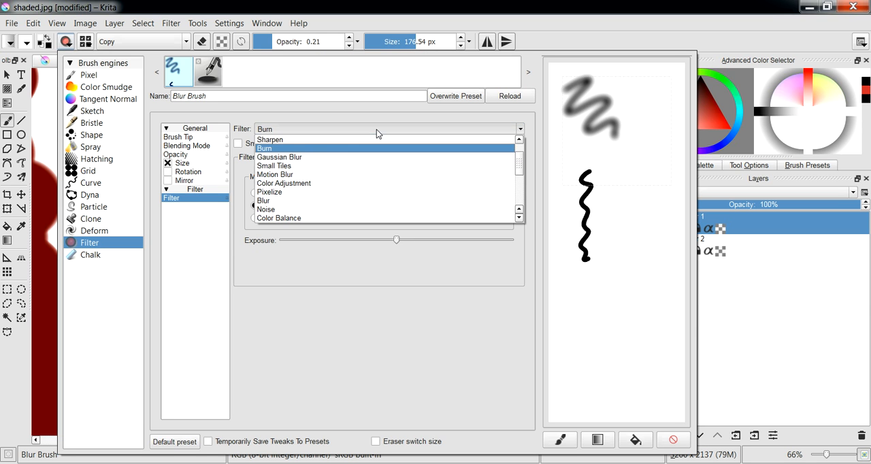
{"action": "scroll", "coordinate": [369, 161], "scroll_direction": "up", "scroll_amount": 1}
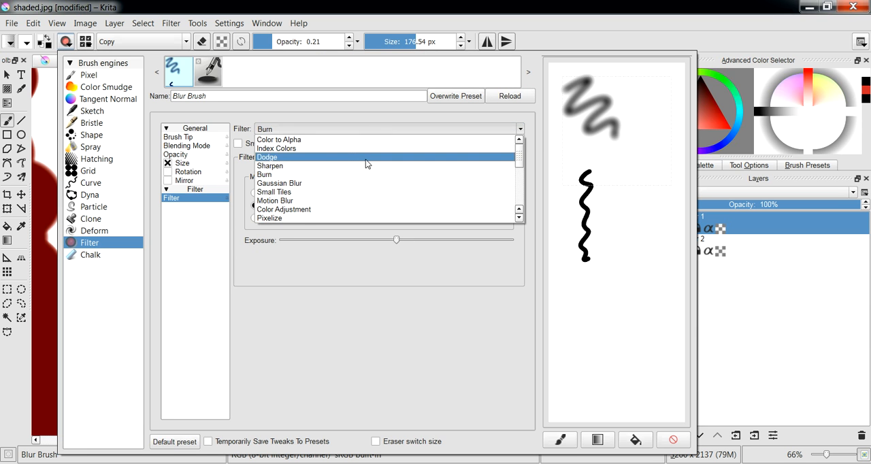
{"action": "left_click", "coordinate": [361, 158]}
{"action": "left_click", "coordinate": [520, 129]}
{"action": "left_click_drag", "start_coordinate": [520, 154], "coordinate": [520, 173]}
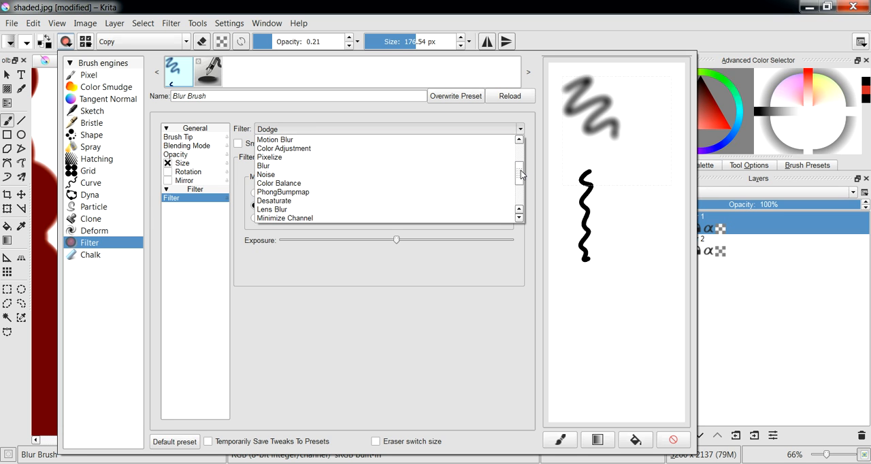
{"action": "left_click", "coordinate": [334, 139]}
{"action": "left_click_drag", "start_coordinate": [244, 243], "coordinate": [257, 245]}
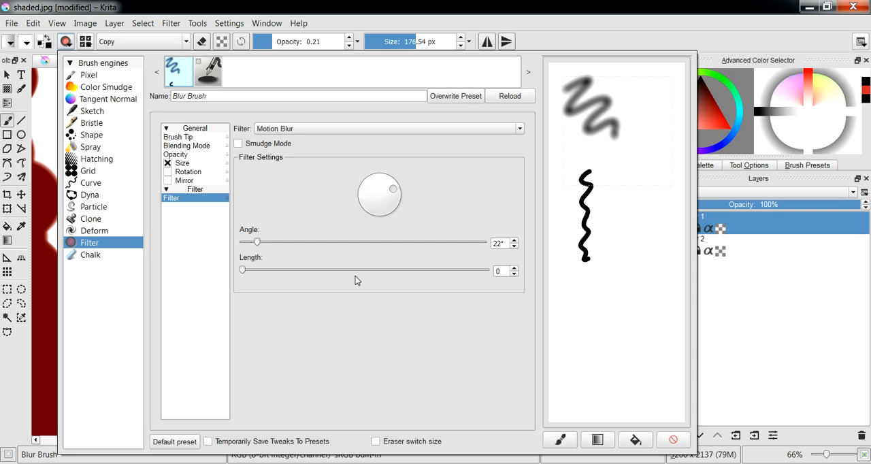
{"action": "left_click_drag", "start_coordinate": [243, 271], "coordinate": [378, 272]}
- Smear the ear, mouth and nose of the cloned head with the motion blur brush
{"action": "left_click", "coordinate": [38, 237]}
{"action": "mouse_move", "coordinate": [286, 252]}
{"action": "left_mouse_down"}
{"action": "mouse_move", "coordinate": [332, 214]}
{"action": "mouse_move", "coordinate": [290, 236]}
{"action": "mouse_move", "coordinate": [359, 178]}
{"action": "mouse_move", "coordinate": [247, 263]}
{"action": "mouse_move", "coordinate": [362, 180]}
{"action": "mouse_move", "coordinate": [264, 256]}
{"action": "mouse_move", "coordinate": [350, 180]}
{"action": "left_mouse_up"}
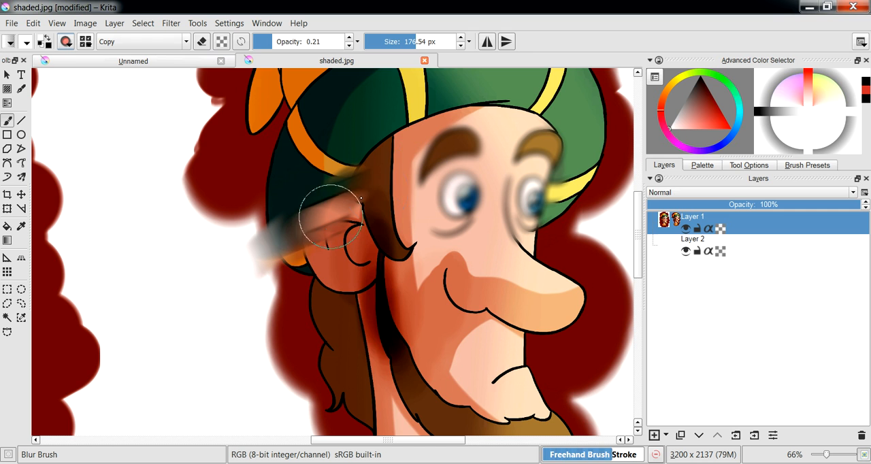
{"action": "mouse_move", "coordinate": [471, 308]}
{"action": "left_mouse_down"}
{"action": "mouse_move", "coordinate": [455, 287]}
{"action": "mouse_move", "coordinate": [470, 294]}
{"action": "mouse_move", "coordinate": [461, 277]}
{"action": "left_mouse_up"}
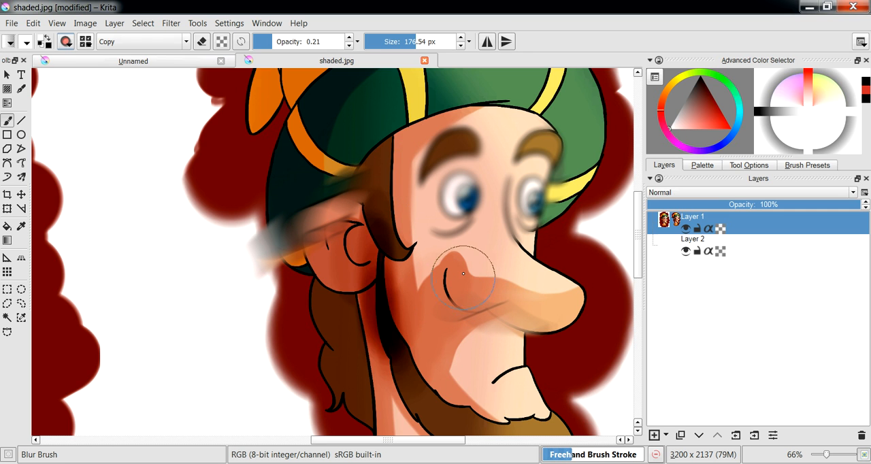
{"action": "left_click_drag", "start_coordinate": [530, 300], "coordinate": [515, 334]}
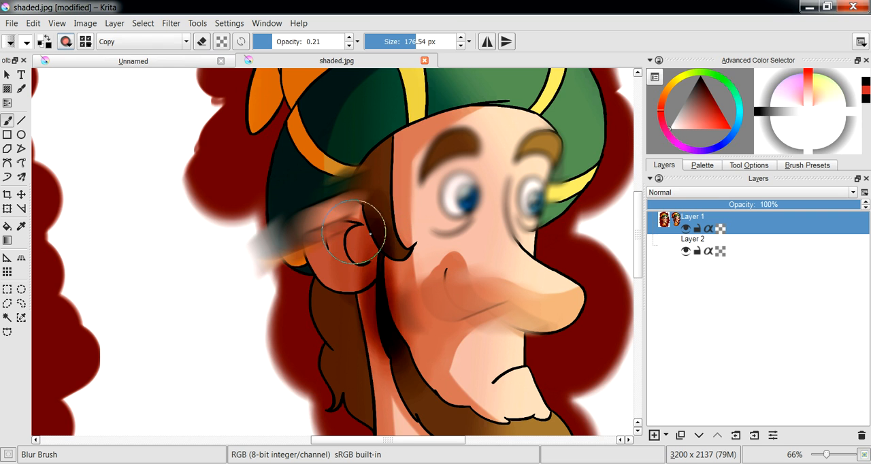
{"action": "mouse_move", "coordinate": [371, 235]}
{"action": "left_mouse_down"}
{"action": "mouse_move", "coordinate": [386, 251]}
{"action": "mouse_move", "coordinate": [374, 246]}
{"action": "left_mouse_up"}
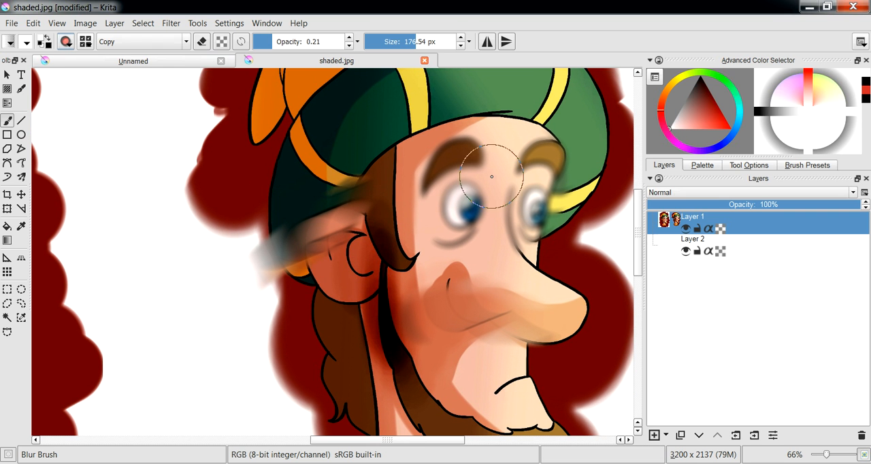
- Preview the Motion Blur filter on the whole layer and dismiss it without applying
{"action": "left_click", "coordinate": [171, 23]}
{"action": "mouse_move", "coordinate": [179, 84]}
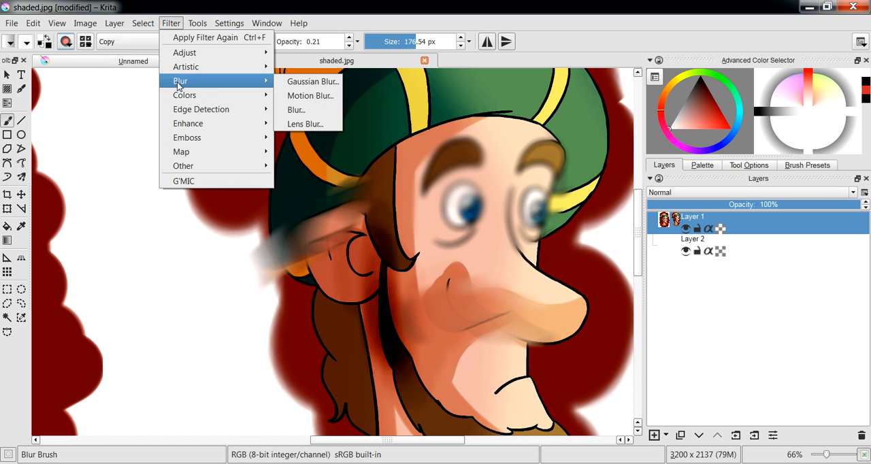
{"action": "left_click", "coordinate": [318, 96]}
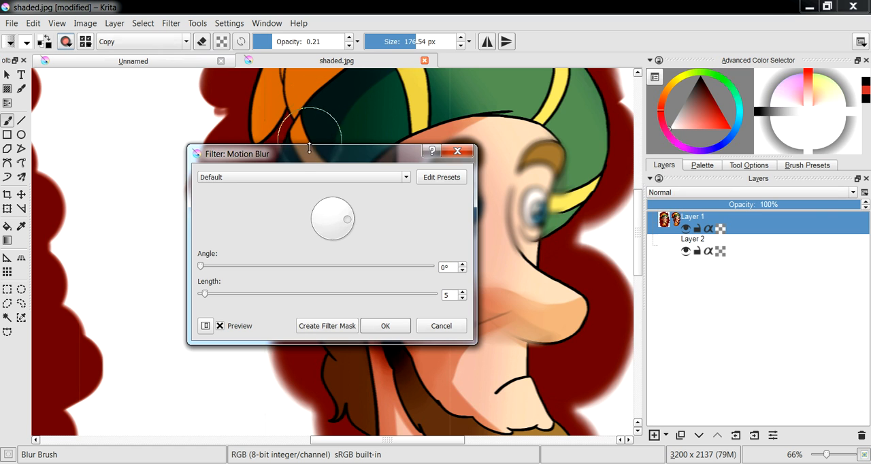
{"action": "left_click_drag", "start_coordinate": [325, 162], "coordinate": [726, 124]}
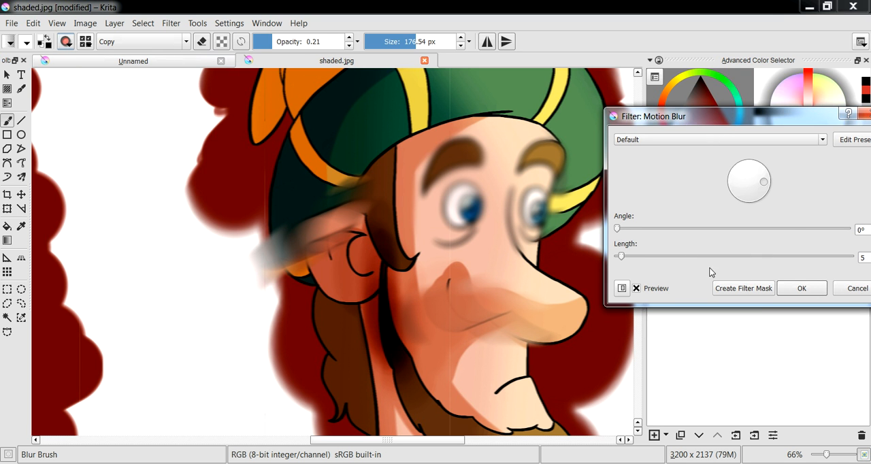
{"action": "left_click", "coordinate": [851, 289]}
- Look through the remaining brush filters, then switch to the Bristle engine and select the Bristle_Large preset
{"action": "scroll", "coordinate": [337, 303], "scroll_direction": "down", "scroll_amount": 1}
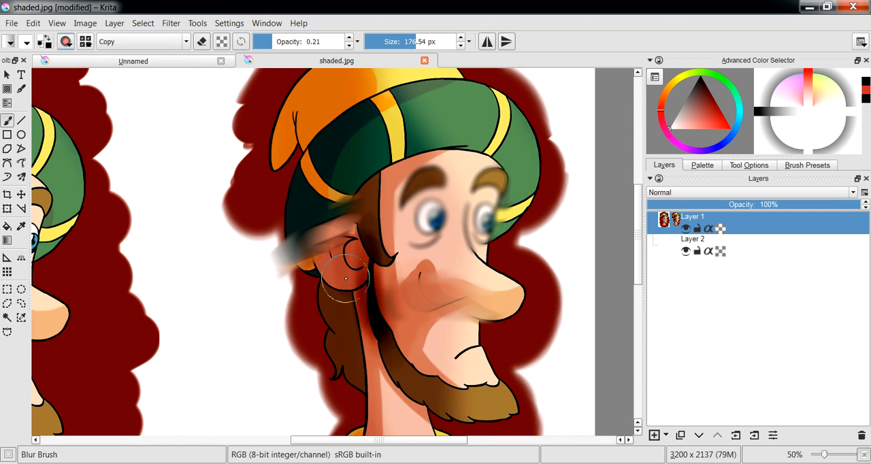
{"action": "scroll", "coordinate": [346, 278], "scroll_direction": "down", "scroll_amount": 1}
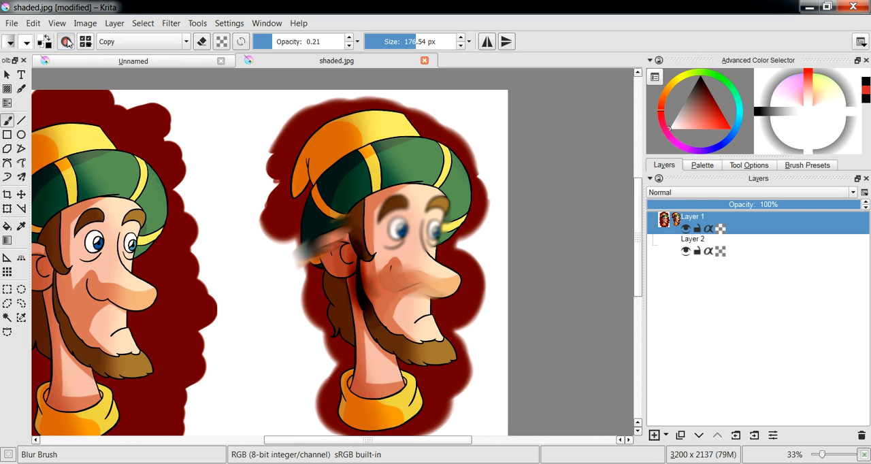
{"action": "left_click", "coordinate": [66, 42]}
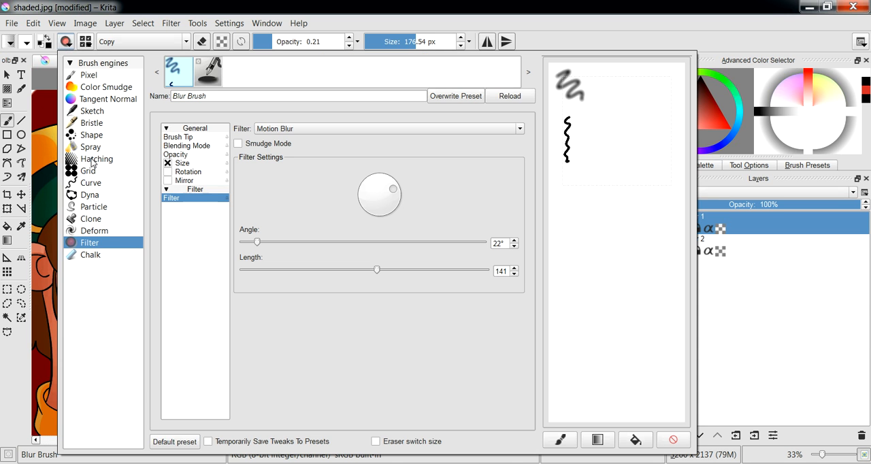
{"action": "left_click", "coordinate": [422, 127]}
{"action": "left_click_drag", "start_coordinate": [520, 176], "coordinate": [526, 202]}
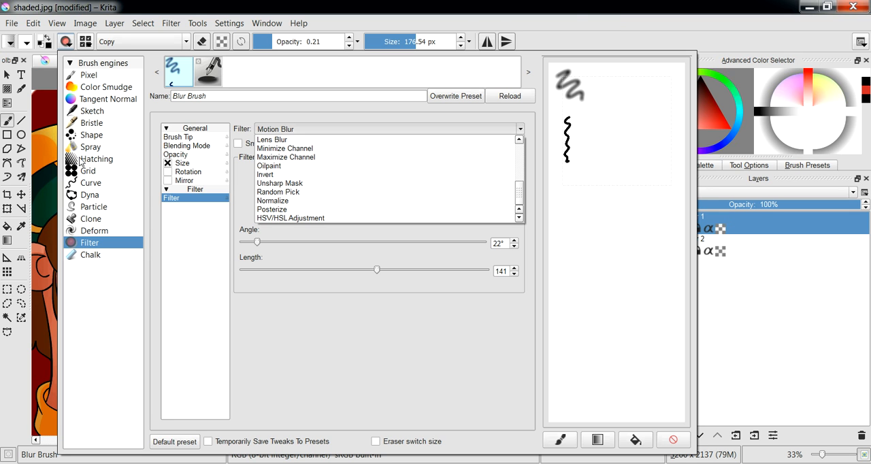
{"action": "left_click", "coordinate": [93, 124]}
{"action": "left_click", "coordinate": [94, 125]}
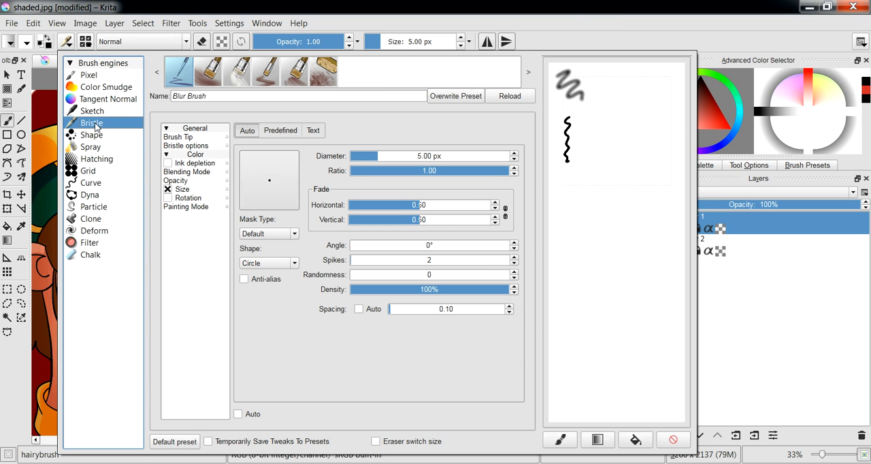
{"action": "left_click", "coordinate": [177, 82]}
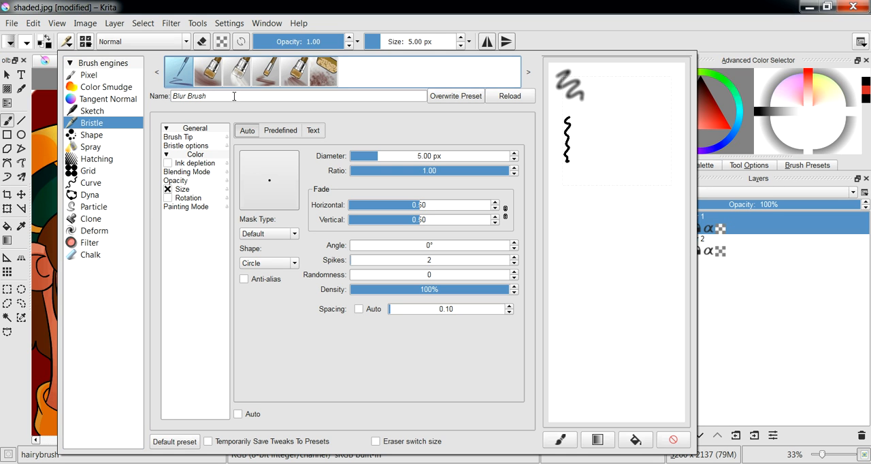
{"action": "left_click", "coordinate": [215, 77]}
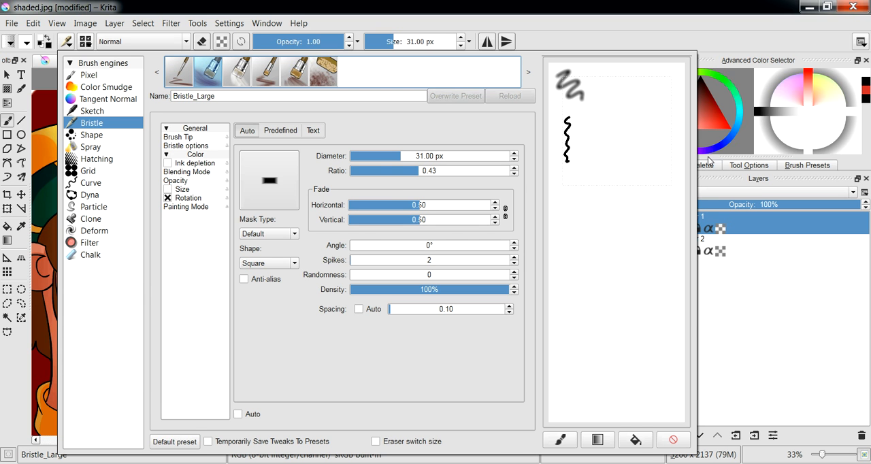
- Choose a dark red colour and paint a Bristle_Large test stroke in the preset preview area
{"action": "left_click", "coordinate": [707, 100]}
{"action": "left_click_drag", "start_coordinate": [706, 100], "coordinate": [715, 101]}
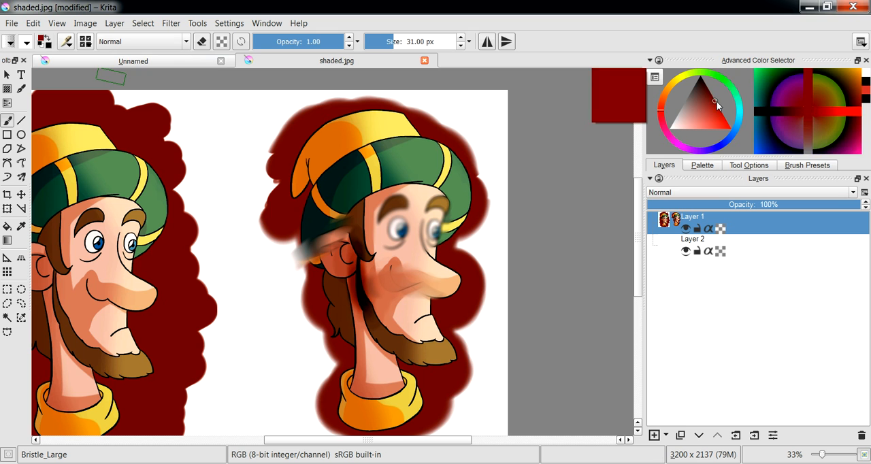
{"action": "left_click", "coordinate": [69, 41]}
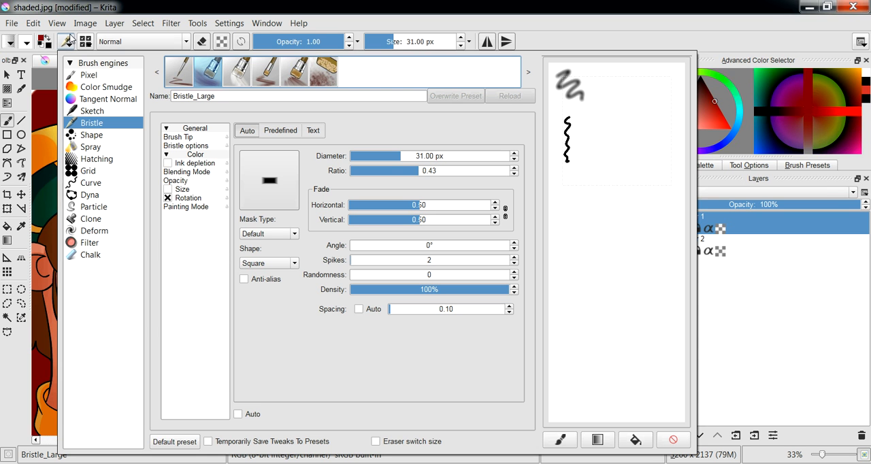
{"action": "mouse_move", "coordinate": [622, 234]}
{"action": "left_mouse_down"}
{"action": "mouse_move", "coordinate": [605, 282]}
{"action": "mouse_move", "coordinate": [624, 294]}
{"action": "mouse_move", "coordinate": [623, 373]}
{"action": "left_mouse_up"}
- Select the Bristle_Details preset and paint thin test strokes beside the large stroke in the preview area
{"action": "left_click", "coordinate": [180, 81]}
{"action": "mouse_move", "coordinate": [637, 164]}
{"action": "left_mouse_down"}
{"action": "mouse_move", "coordinate": [569, 291]}
{"action": "mouse_move", "coordinate": [565, 351]}
{"action": "left_mouse_up"}
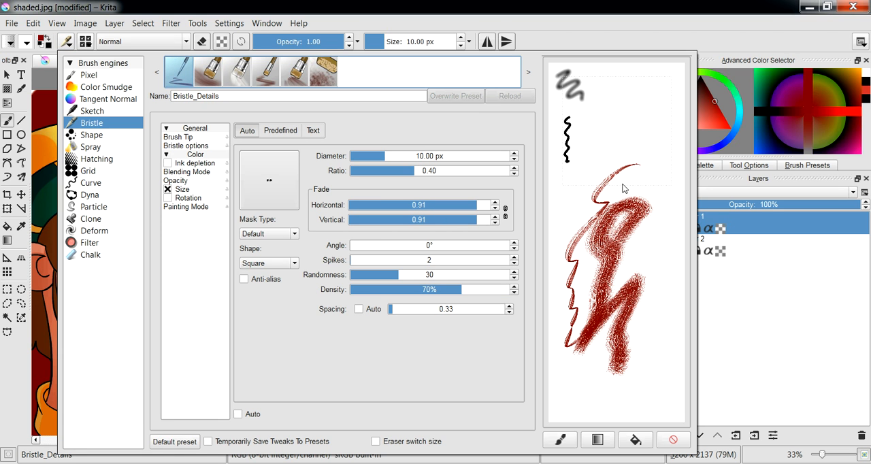
{"action": "left_click_drag", "start_coordinate": [648, 168], "coordinate": [632, 164]}
- Set the bristle brush's diameter to 31.21 px, scale to 9.37 and random offset to 4.45, testing strokes in the preview area
{"action": "mouse_move", "coordinate": [428, 156]}
{"action": "left_mouse_down"}
{"action": "mouse_move", "coordinate": [441, 158]}
{"action": "mouse_move", "coordinate": [374, 158]}
{"action": "mouse_move", "coordinate": [397, 158]}
{"action": "left_mouse_up"}
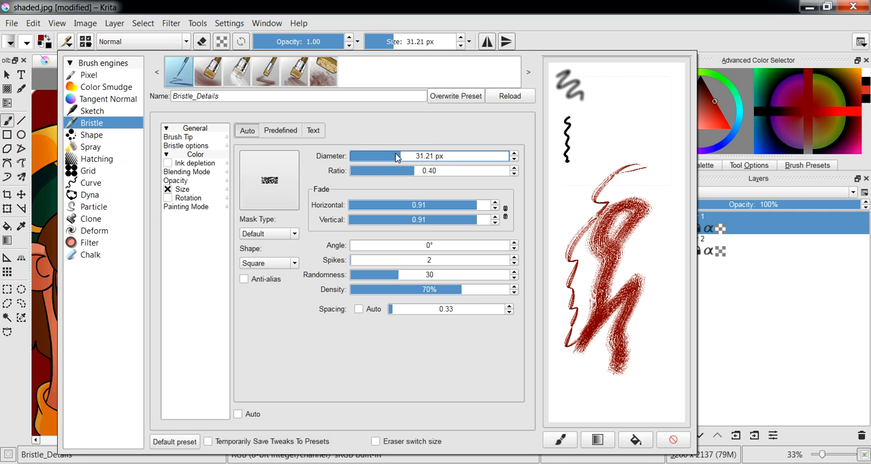
{"action": "left_click", "coordinate": [190, 148]}
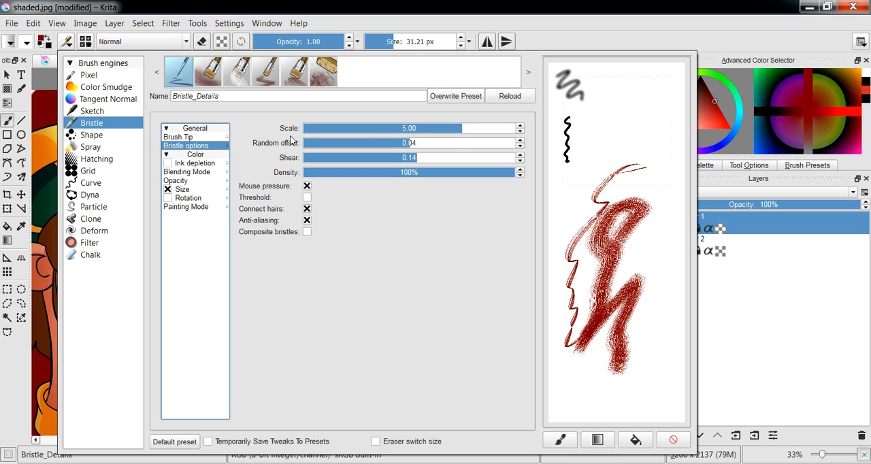
{"action": "left_click_drag", "start_coordinate": [464, 130], "coordinate": [492, 130]}
{"action": "mouse_move", "coordinate": [606, 142]}
{"action": "left_mouse_down"}
{"action": "mouse_move", "coordinate": [580, 195]}
{"action": "mouse_move", "coordinate": [647, 144]}
{"action": "mouse_move", "coordinate": [637, 206]}
{"action": "left_mouse_up"}
{"action": "left_click_drag", "start_coordinate": [489, 128], "coordinate": [510, 130]}
{"action": "mouse_move", "coordinate": [668, 269]}
{"action": "left_mouse_down"}
{"action": "mouse_move", "coordinate": [648, 301]}
{"action": "mouse_move", "coordinate": [641, 396]}
{"action": "mouse_move", "coordinate": [616, 411]}
{"action": "left_mouse_up"}
{"action": "mouse_move", "coordinate": [627, 87]}
{"action": "left_mouse_down"}
{"action": "mouse_move", "coordinate": [596, 106]}
{"action": "mouse_move", "coordinate": [584, 147]}
{"action": "left_mouse_up"}
{"action": "left_click_drag", "start_coordinate": [418, 147], "coordinate": [459, 141]}
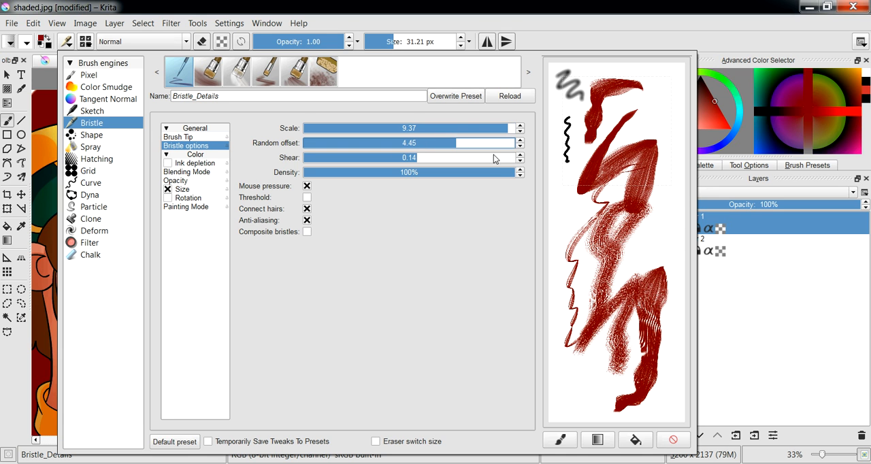
{"action": "mouse_move", "coordinate": [659, 271]}
{"action": "left_mouse_down"}
{"action": "mouse_move", "coordinate": [677, 196]}
{"action": "mouse_move", "coordinate": [679, 137]}
{"action": "mouse_move", "coordinate": [637, 97]}
{"action": "mouse_move", "coordinate": [571, 162]}
{"action": "mouse_move", "coordinate": [569, 312]}
{"action": "left_mouse_up"}
- Enable Ink depletion for the bristle brush, test it with fading strokes, and clear the preview area
{"action": "left_click", "coordinate": [194, 164]}
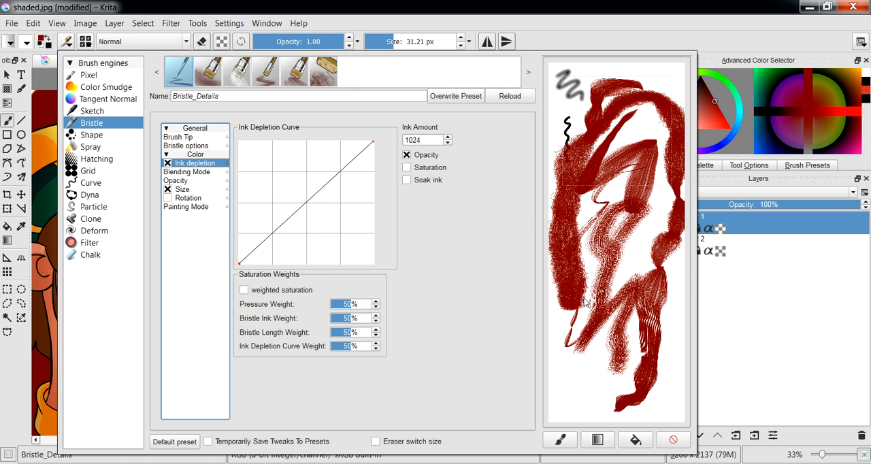
{"action": "mouse_move", "coordinate": [592, 294]}
{"action": "left_mouse_down"}
{"action": "mouse_move", "coordinate": [581, 375]}
{"action": "mouse_move", "coordinate": [614, 389]}
{"action": "left_mouse_up"}
{"action": "left_click", "coordinate": [673, 439]}
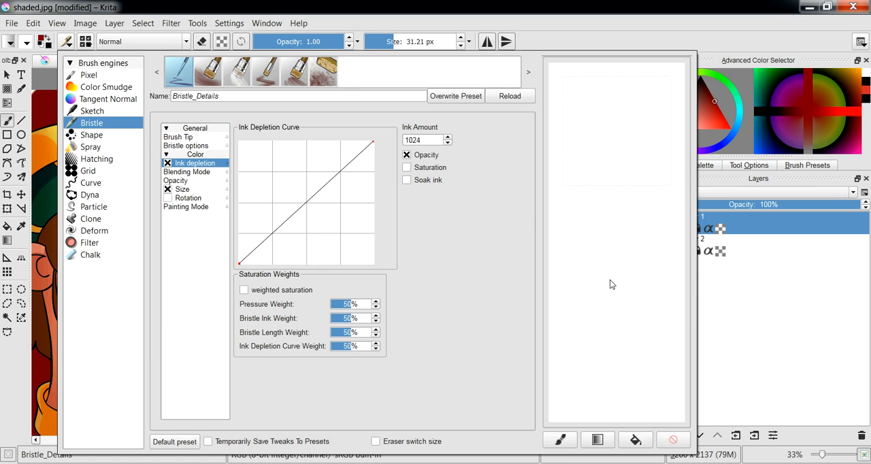
{"action": "left_click_drag", "start_coordinate": [624, 124], "coordinate": [610, 261]}
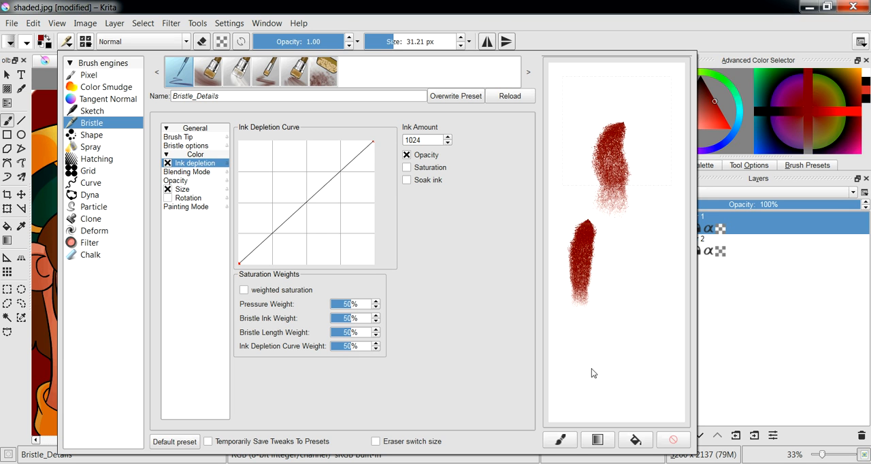
{"action": "left_click", "coordinate": [673, 440]}
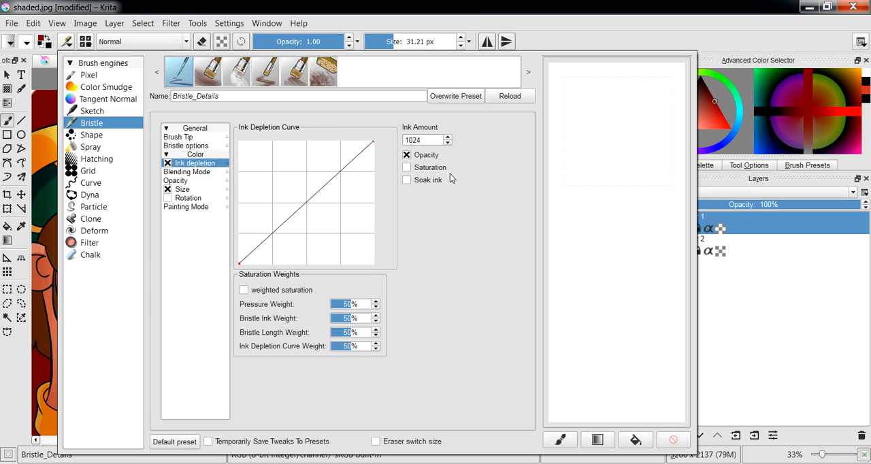
- Test ink depletion in the preview area with only Saturation enabled, and again with both Opacity and Saturation enabled
{"action": "left_click", "coordinate": [407, 155]}
{"action": "left_click", "coordinate": [407, 167]}
{"action": "left_click_drag", "start_coordinate": [631, 97], "coordinate": [616, 388]}
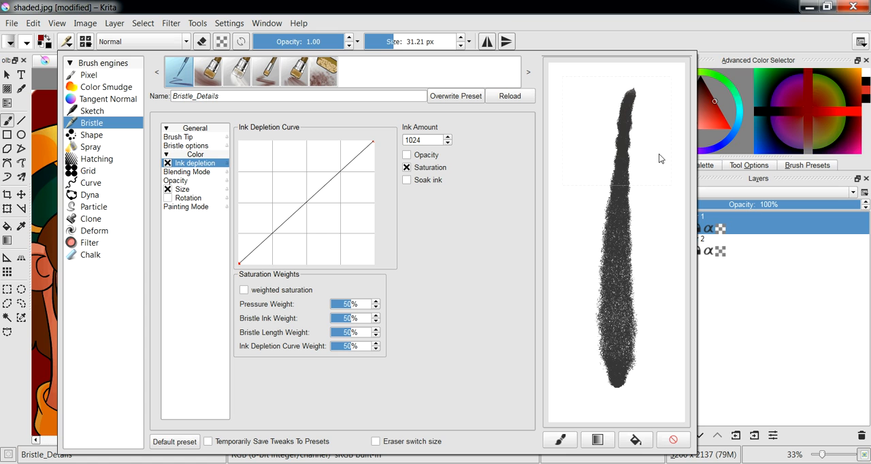
{"action": "left_click", "coordinate": [407, 155]}
{"action": "left_click_drag", "start_coordinate": [587, 127], "coordinate": [575, 204]}
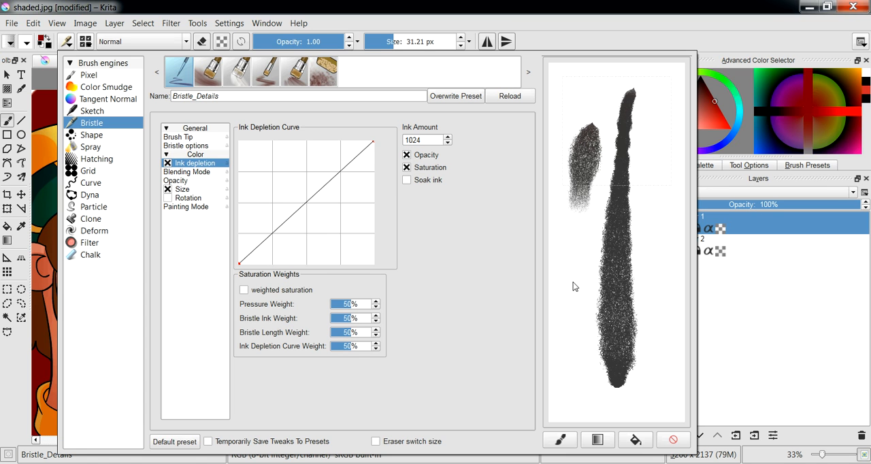
- Enable Soak ink and paint two bristle strokes from the cloned head's turban out onto the white background
{"action": "left_click", "coordinate": [406, 181]}
{"action": "left_click", "coordinate": [61, 250]}
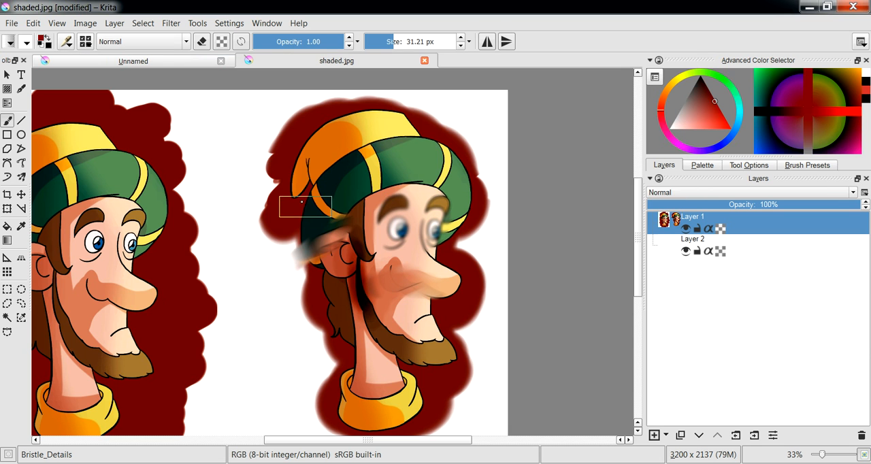
{"action": "left_click_drag", "start_coordinate": [301, 187], "coordinate": [228, 176]}
{"action": "left_click_drag", "start_coordinate": [291, 193], "coordinate": [211, 219]}
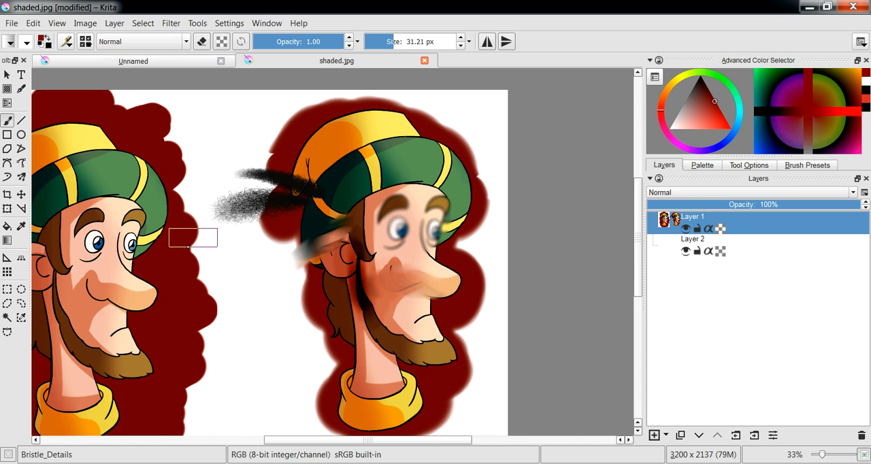
- Paint a bristle stroke onto the white background beside the cloned head's ear, and disable Saturation in the Ink depletion options
{"action": "mouse_move", "coordinate": [283, 225]}
{"action": "left_mouse_down"}
{"action": "mouse_move", "coordinate": [225, 294]}
{"action": "mouse_move", "coordinate": [321, 285]}
{"action": "left_mouse_up"}
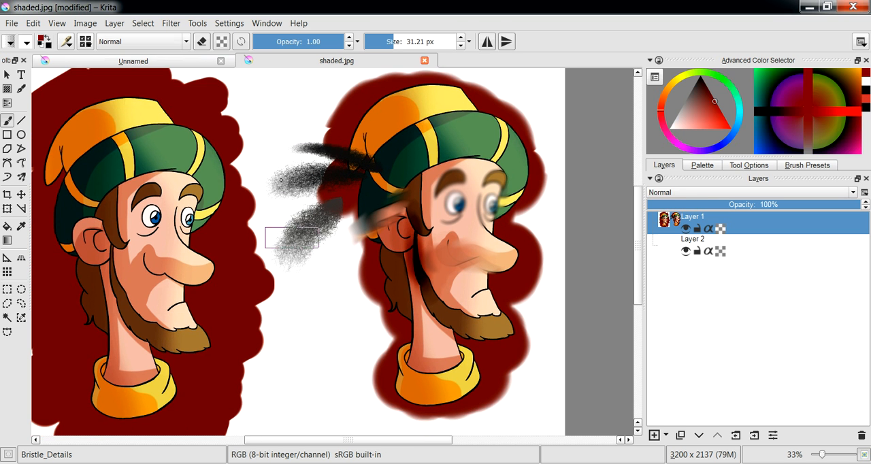
{"action": "left_click", "coordinate": [66, 42]}
{"action": "left_click", "coordinate": [407, 167]}
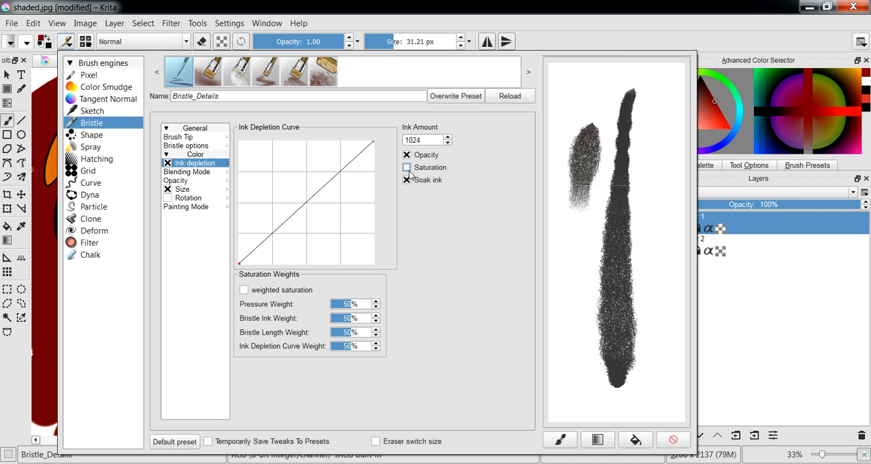
{"action": "left_click", "coordinate": [41, 272]}
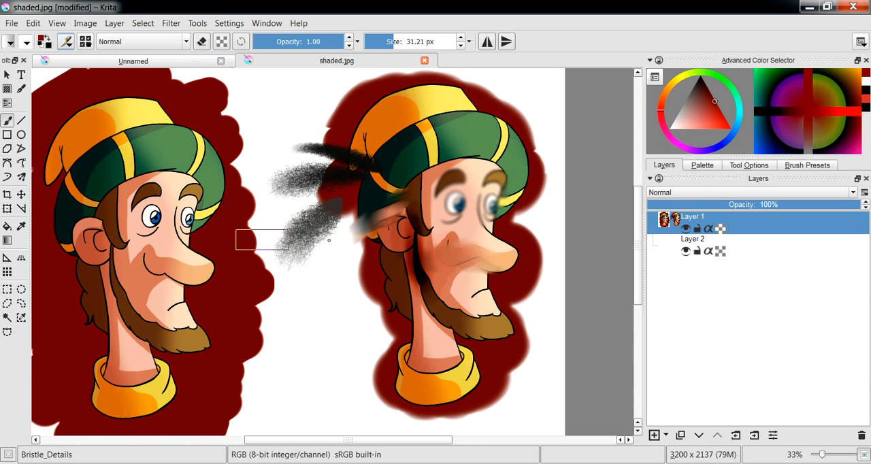
- Paint two Soak ink bristle strokes from the cloned head's brown back hair and dark red surround out onto the white background
{"action": "left_click_drag", "start_coordinate": [383, 261], "coordinate": [333, 322]}
{"action": "left_click_drag", "start_coordinate": [386, 288], "coordinate": [344, 382]}
{"action": "scroll", "coordinate": [420, 299], "scroll_direction": "up", "scroll_amount": 1}
{"action": "mouse_move", "coordinate": [416, 323]}
{"action": "left_mouse_down"}
{"action": "mouse_move", "coordinate": [416, 256]}
{"action": "mouse_move", "coordinate": [377, 172]}
{"action": "left_mouse_up"}
{"action": "scroll", "coordinate": [423, 309], "scroll_direction": "up", "scroll_amount": 1}
- Paint several Soak ink bristle strokes from the cloned head's orange collar and the dark red area below it onto the white background
{"action": "left_click_drag", "start_coordinate": [406, 291], "coordinate": [300, 359]}
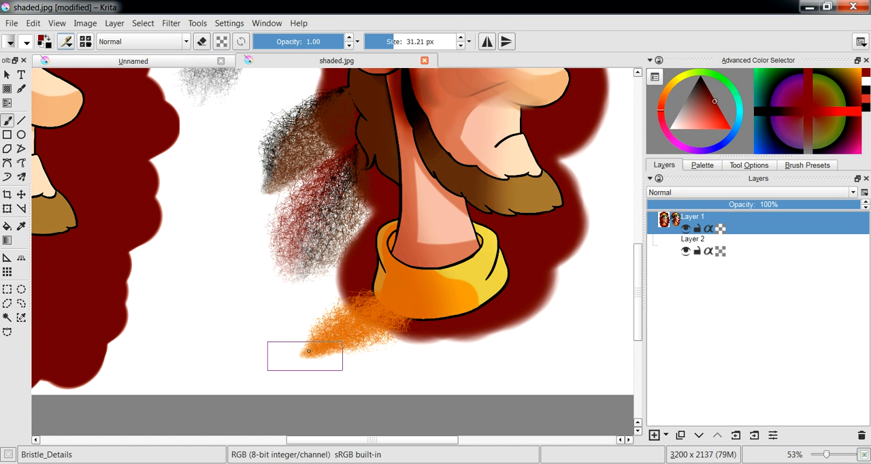
{"action": "left_click_drag", "start_coordinate": [406, 275], "coordinate": [268, 326]}
{"action": "left_click_drag", "start_coordinate": [398, 245], "coordinate": [262, 299]}
{"action": "left_click_drag", "start_coordinate": [479, 318], "coordinate": [360, 380]}
{"action": "left_click_drag", "start_coordinate": [382, 173], "coordinate": [415, 302]}
{"action": "scroll", "coordinate": [416, 301], "scroll_direction": "down", "scroll_amount": 4}
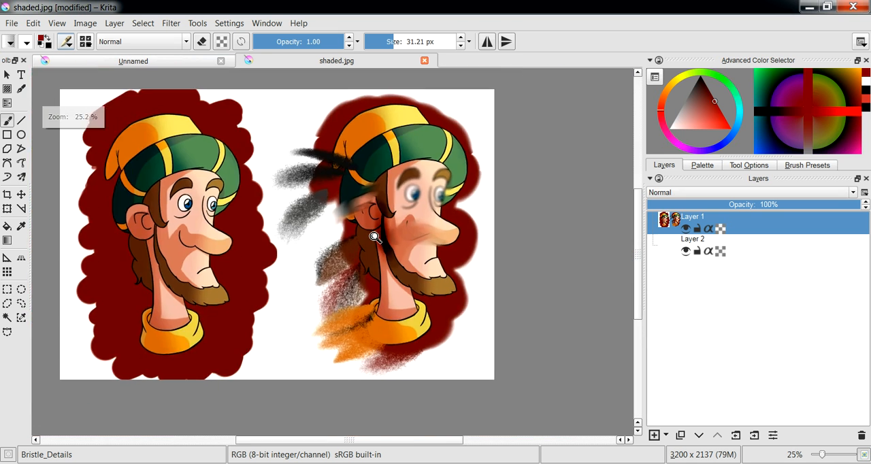
{"action": "scroll", "coordinate": [378, 230], "scroll_direction": "up", "scroll_amount": 1}
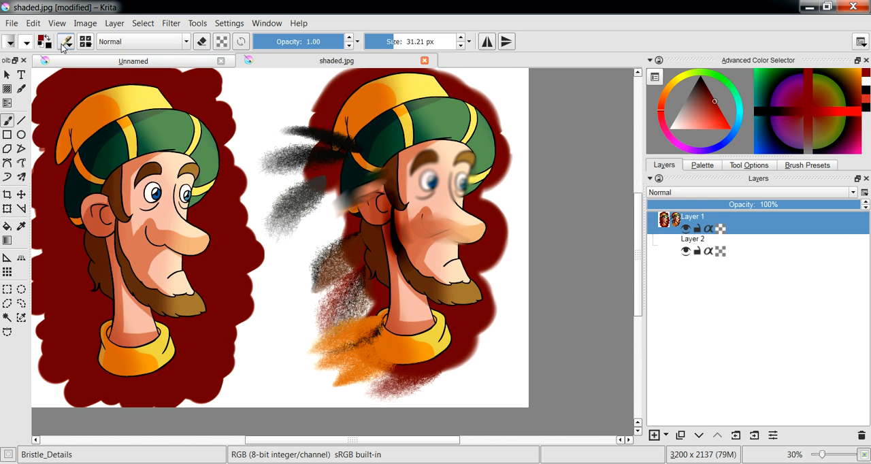
- Disable Soak ink for the bristle brush, and switch its painting mode to Wash and back to Build up
{"action": "left_click", "coordinate": [65, 42]}
{"action": "left_click", "coordinate": [407, 181]}
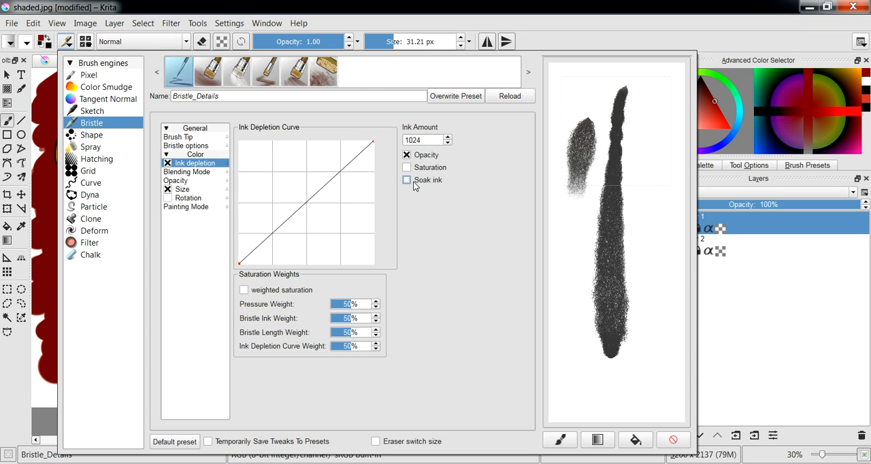
{"action": "left_click", "coordinate": [190, 197]}
{"action": "left_click", "coordinate": [185, 208]}
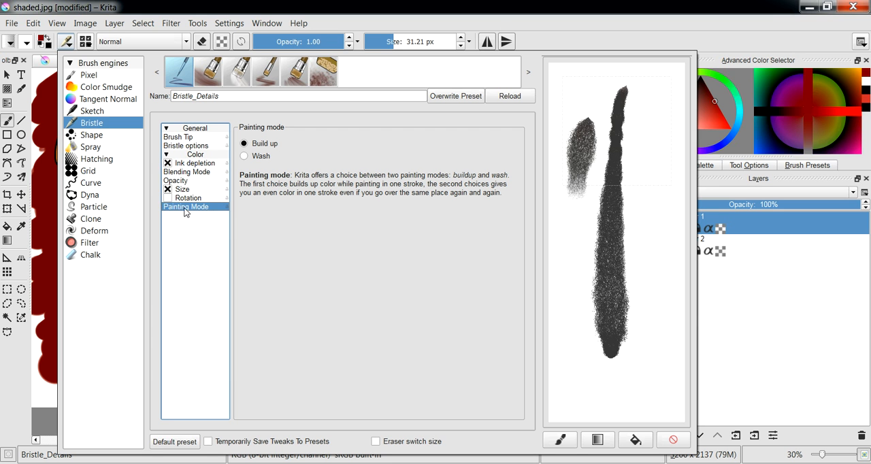
{"action": "left_click", "coordinate": [245, 157]}
{"action": "left_click", "coordinate": [244, 144]}
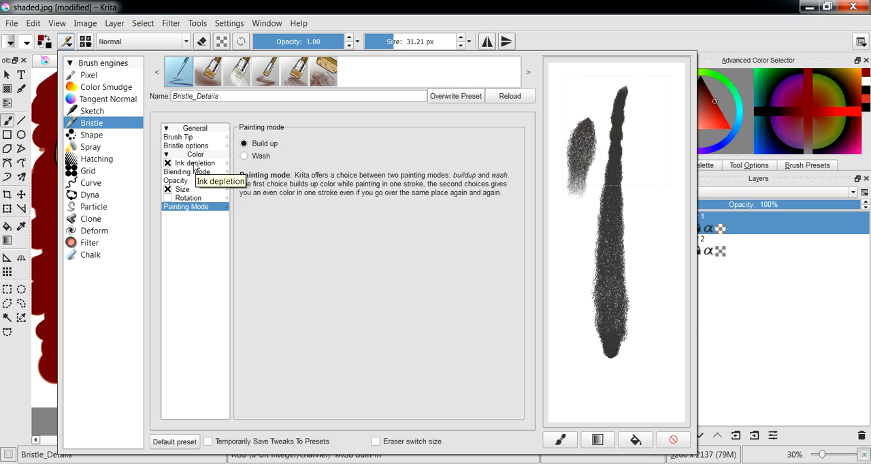